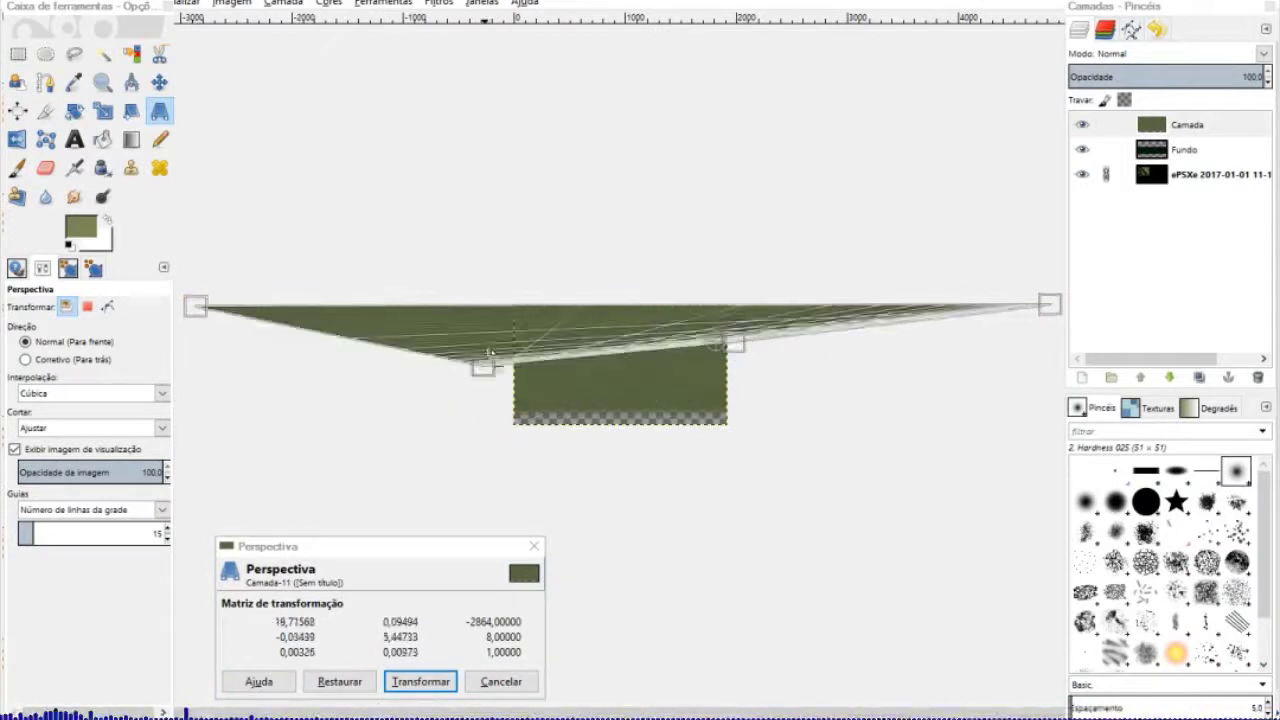
Commit the perspective transform on the olive layer and fit the image in the window.
{"action": "key", "text": "Return"}
{"action": "key", "text": "shift+ctrl+j"}
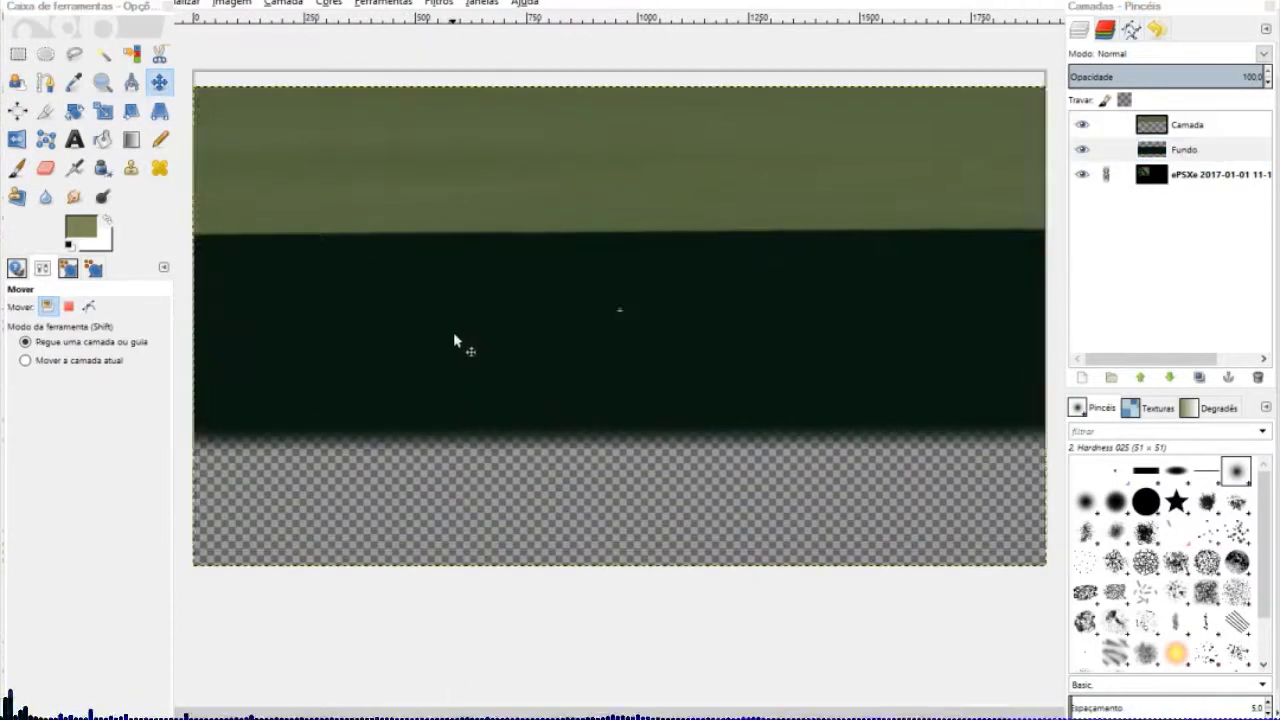
Switch between the game screenshot and Camada layers while trying the align and selection tools.
{"action": "key", "text": "q"}
{"action": "left_click", "coordinate": [1190, 174]}
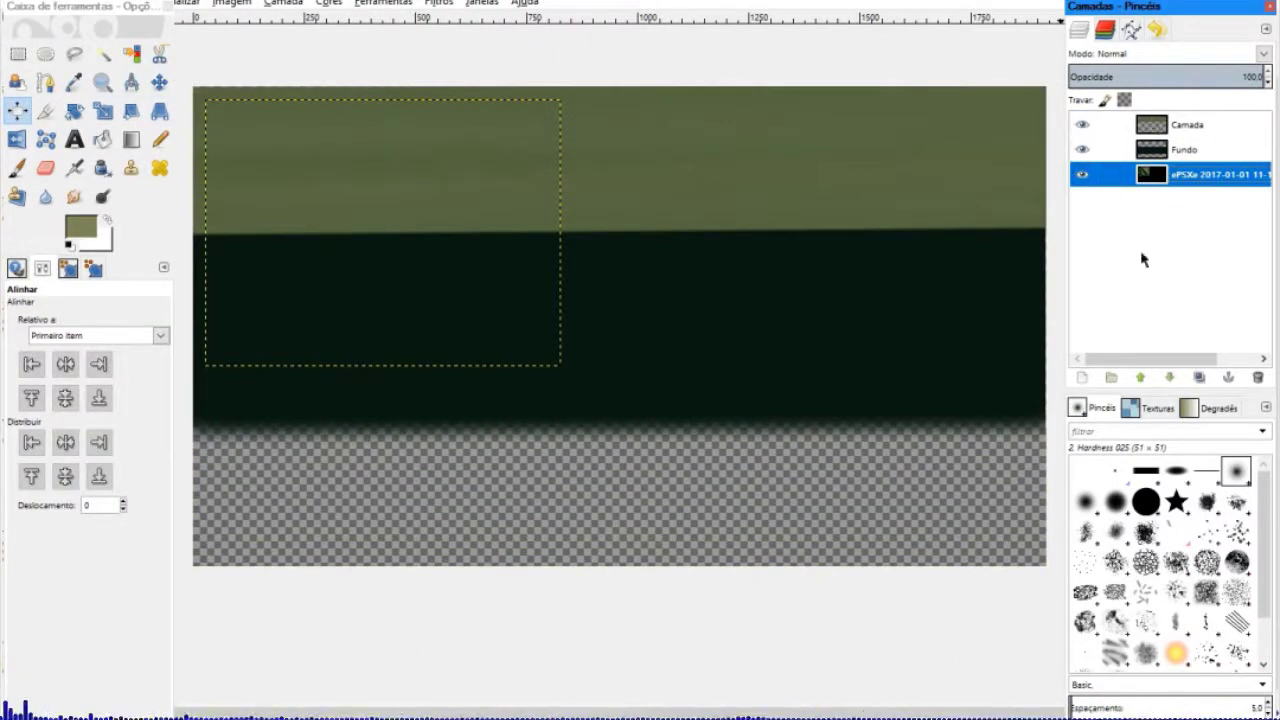
{"action": "key", "text": "r"}
{"action": "key", "text": "e"}
{"action": "left_click", "coordinate": [1187, 124]}
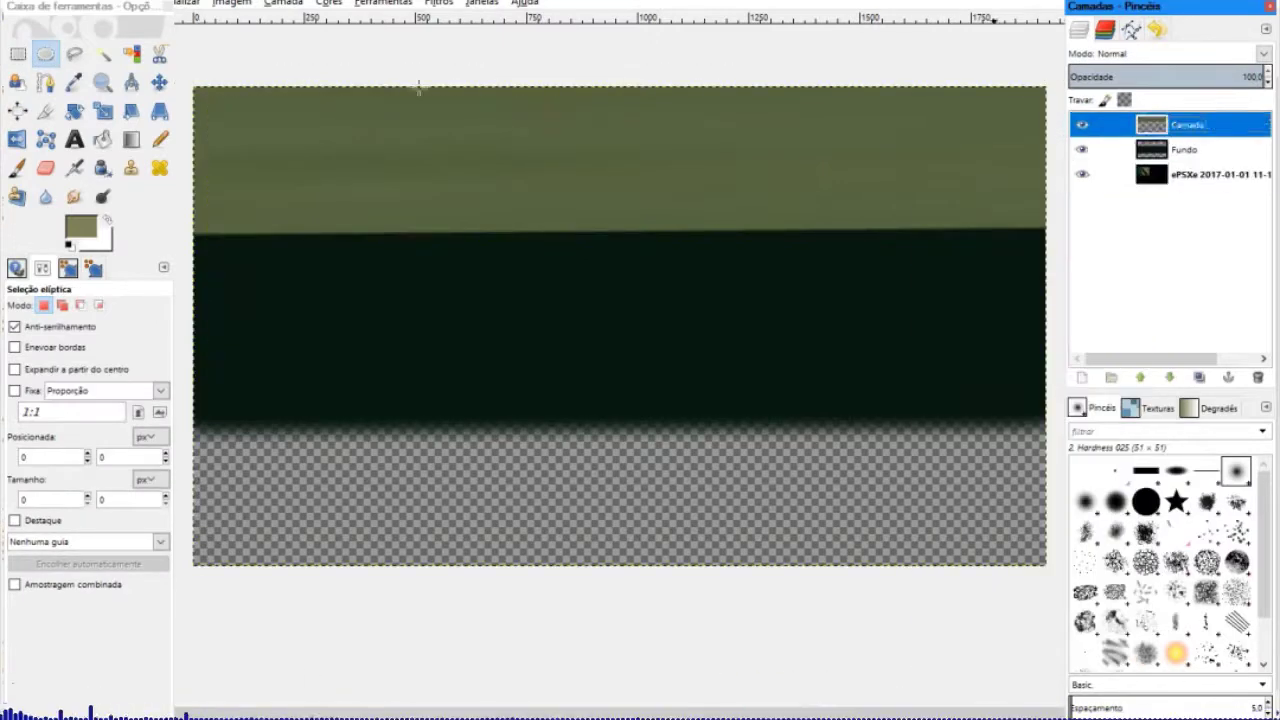
Erase and smudge the ceiling edge on the Camada layer.
{"action": "key", "text": "p"}
{"action": "key", "text": "Page_Down"}
{"action": "key", "text": "Page_Down"}
{"action": "key", "text": "shift+e"}
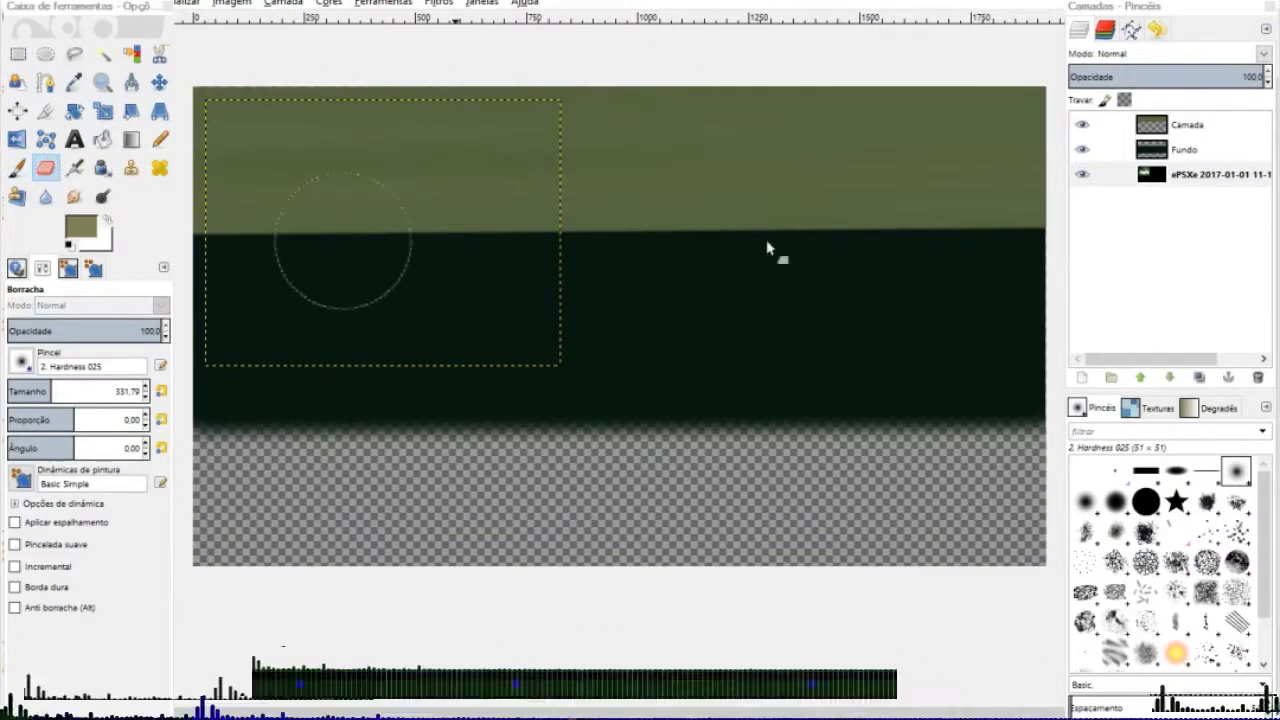
{"action": "key", "text": "Page_Up"}
{"action": "key", "text": "Page_Up"}
{"action": "left_click", "coordinate": [194, 271], "text": "shift"}
{"action": "key", "text": "s"}
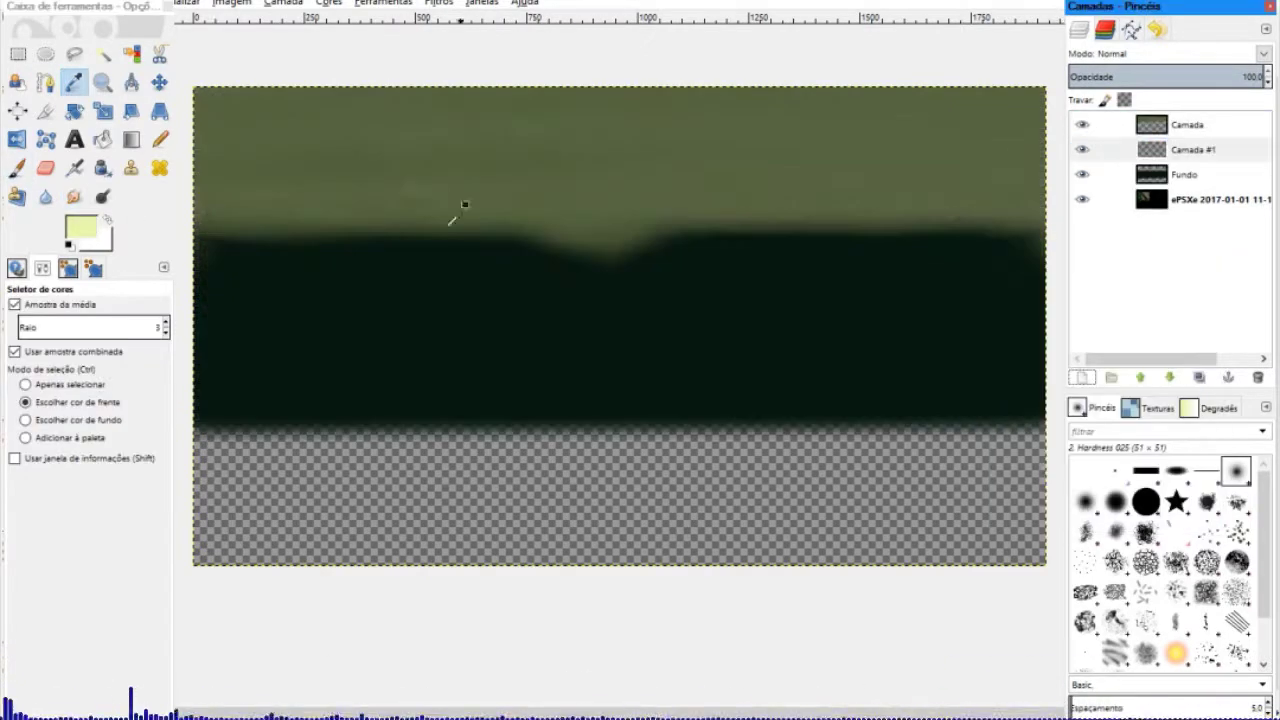
Choose the hard round brush and test pale yellow dabs on the Fundo layer, undoing them.
{"action": "key", "text": "p"}
{"action": "left_click", "coordinate": [20, 360]}
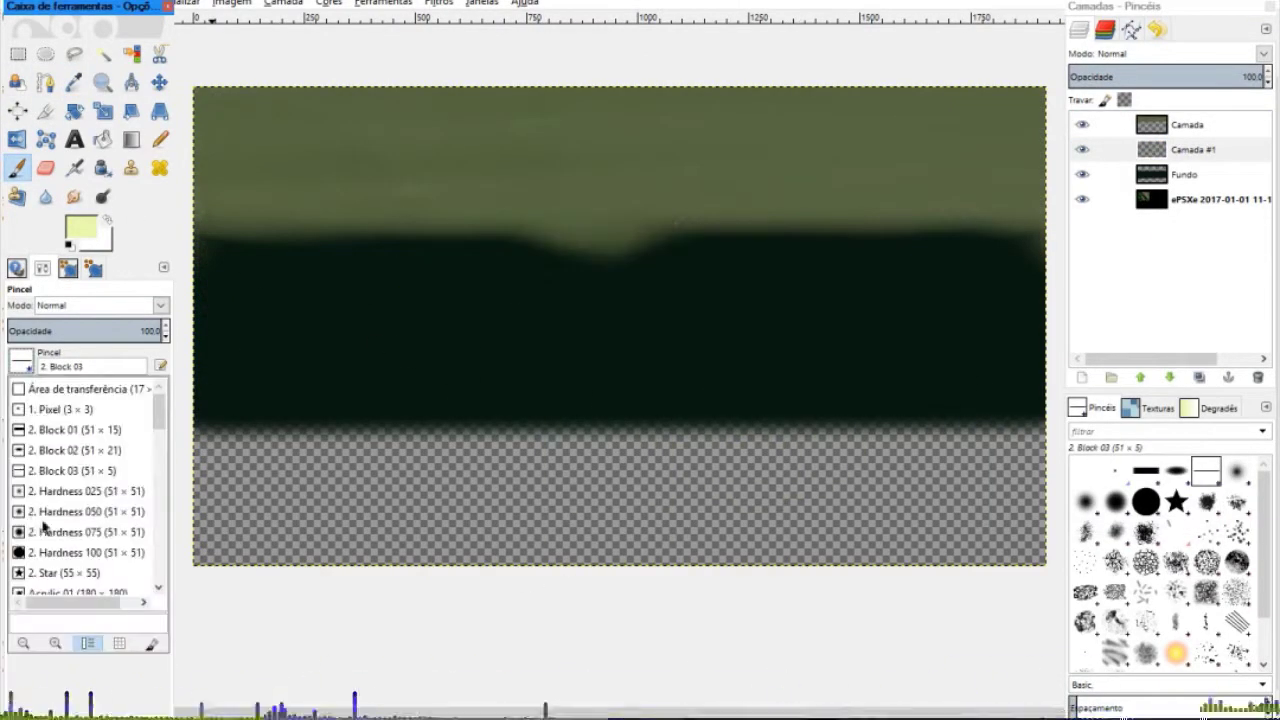
{"action": "left_click", "coordinate": [80, 552]}
{"action": "left_click", "coordinate": [500, 268]}
{"action": "key", "text": "ctrl+z"}
{"action": "left_click", "coordinate": [1187, 124]}
{"action": "left_click", "coordinate": [1184, 174]}
{"action": "left_click", "coordinate": [587, 270]}
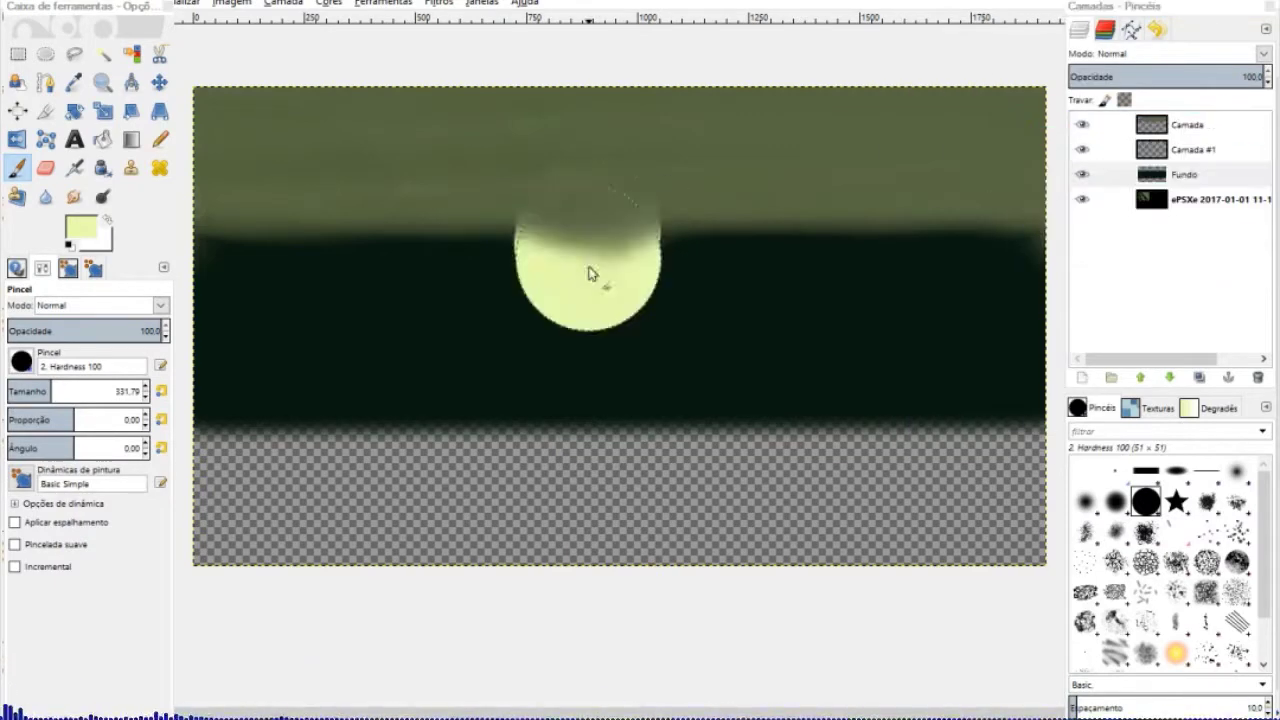
{"action": "key", "text": "ctrl+z"}
Paint the straight pale yellow tube downward, with a soft Hardness 025 glow at its top.
{"action": "left_click", "coordinate": [609, 448], "text": "shift"}
{"action": "key", "text": "ctrl+z"}
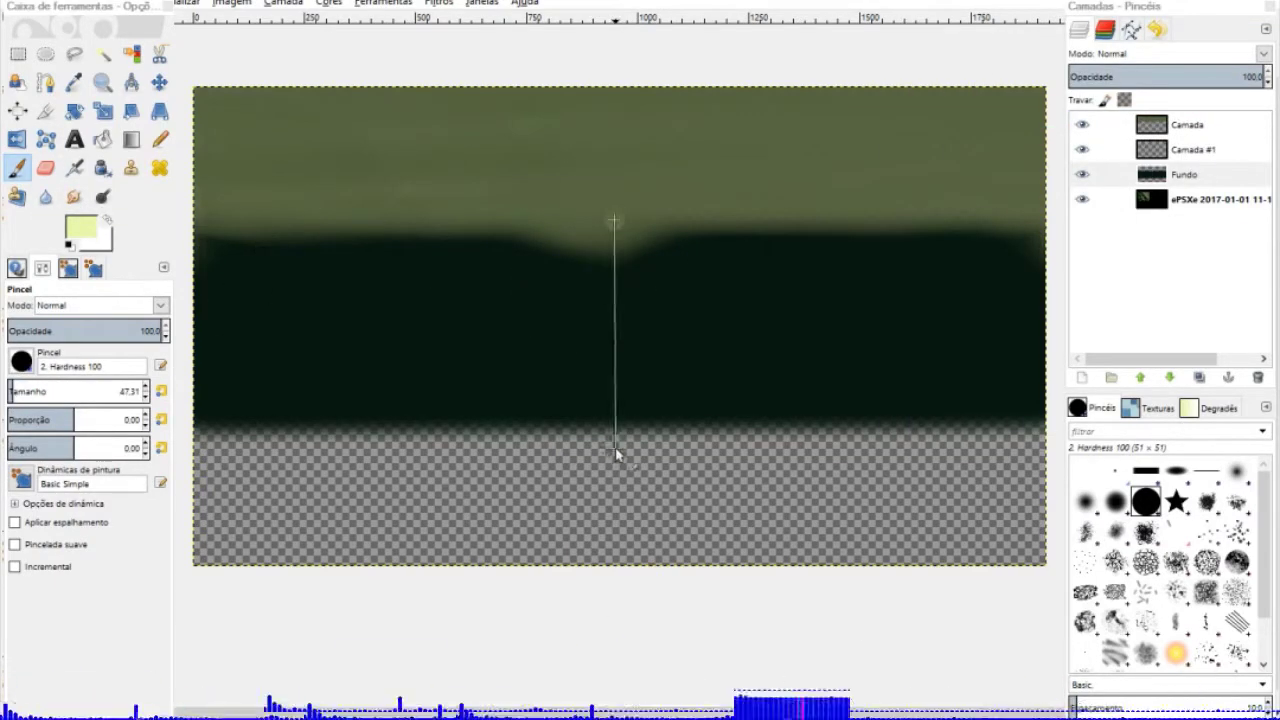
{"action": "left_click", "coordinate": [1236, 470]}
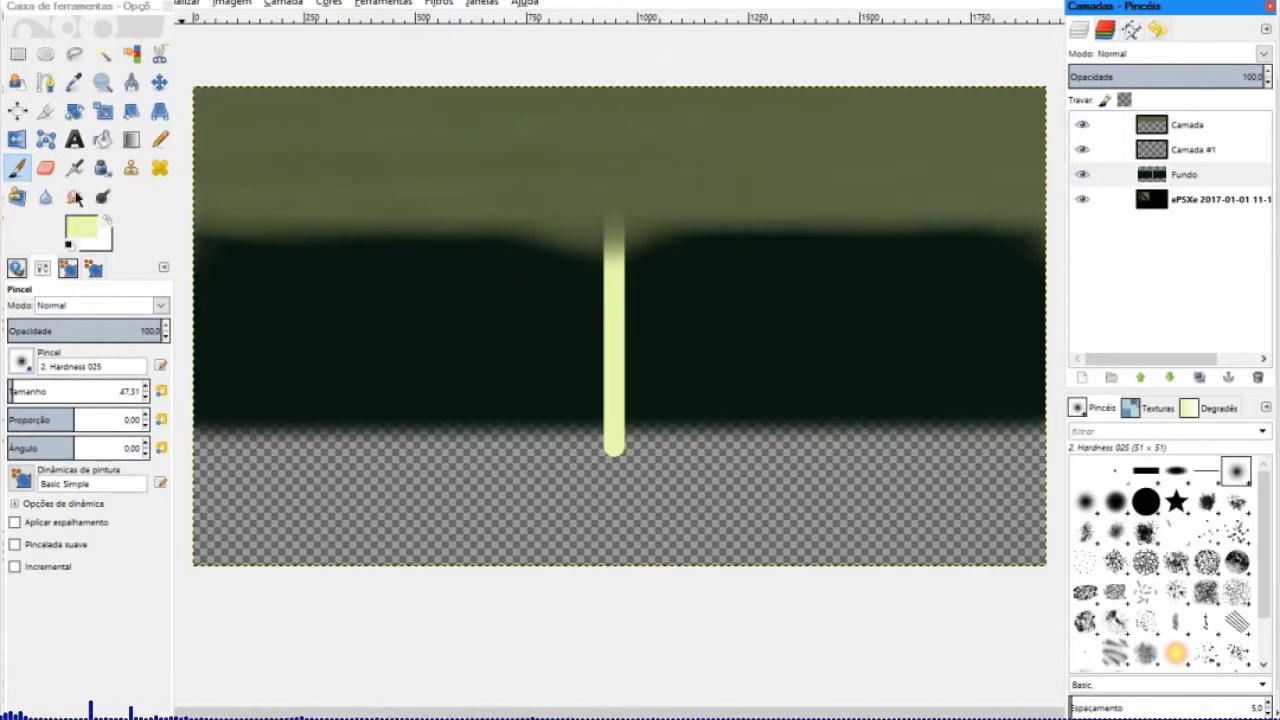
{"action": "left_click", "coordinate": [615, 228]}
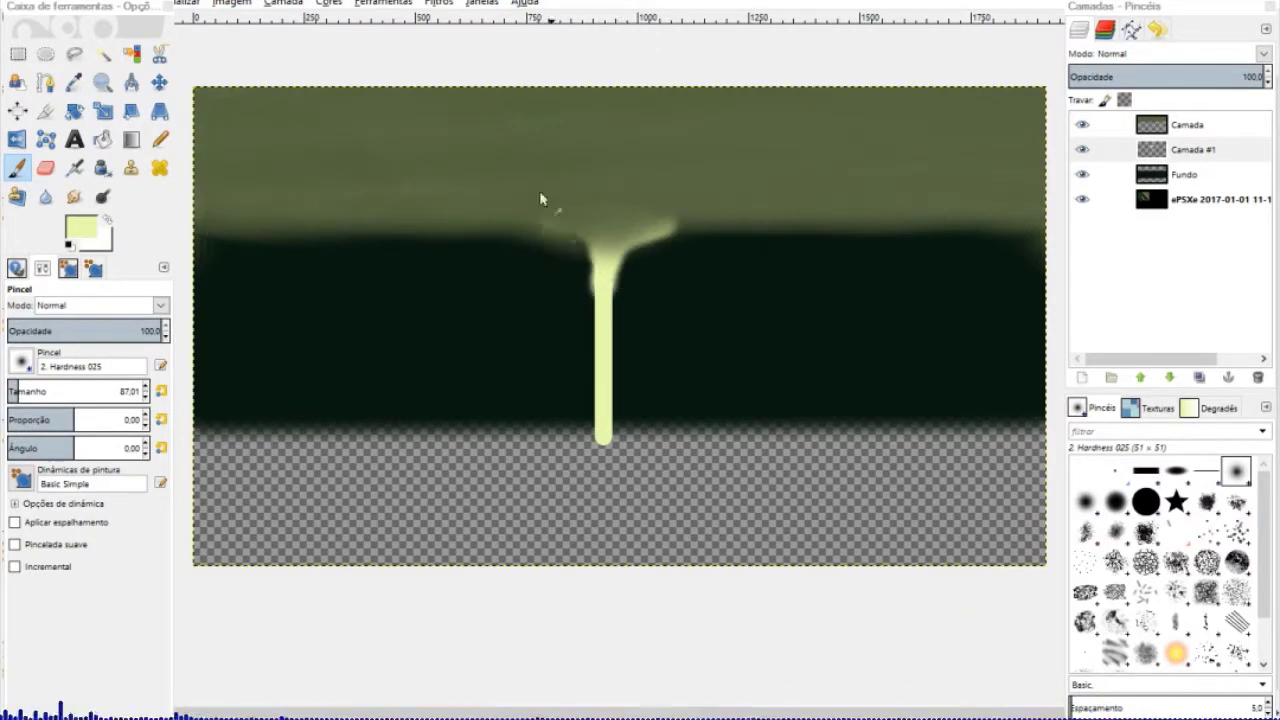
{"action": "key", "text": "s"}
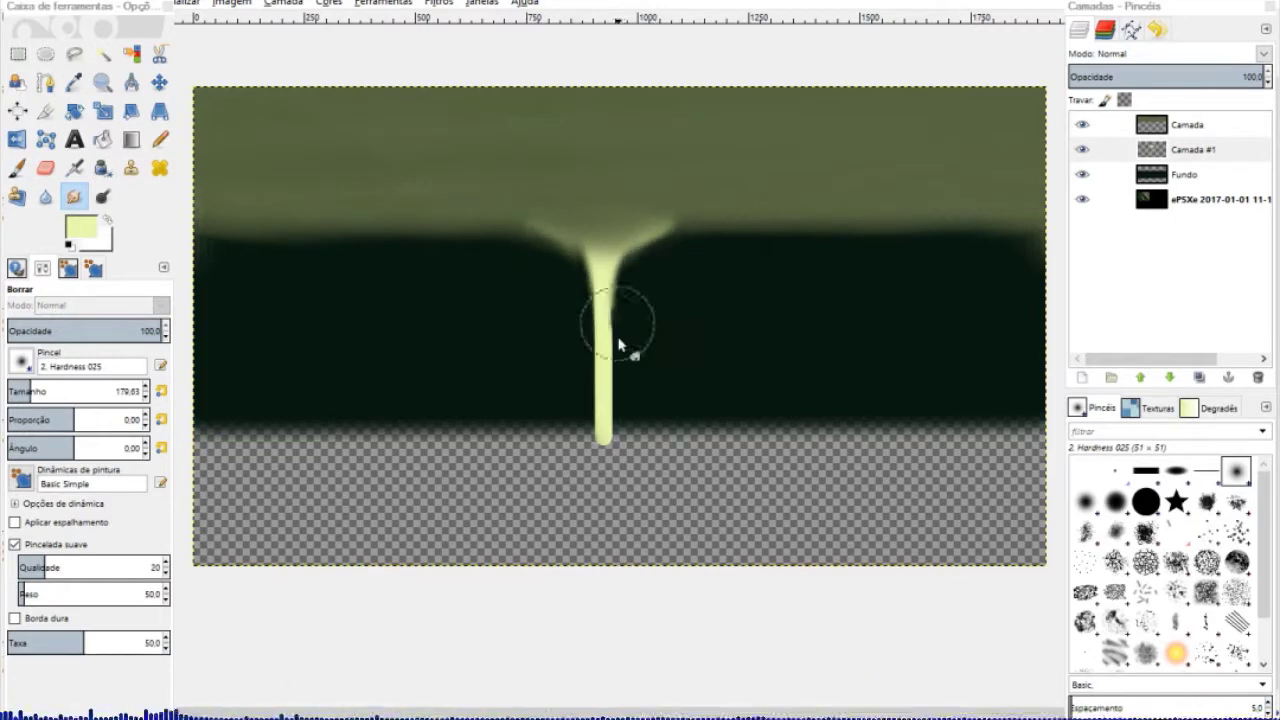
Smudge the tube up into the ceiling, put Camada above Camada #1, and move the screenshot layer to the top.
{"action": "left_click_drag", "start_coordinate": [609, 437], "coordinate": [597, 377]}
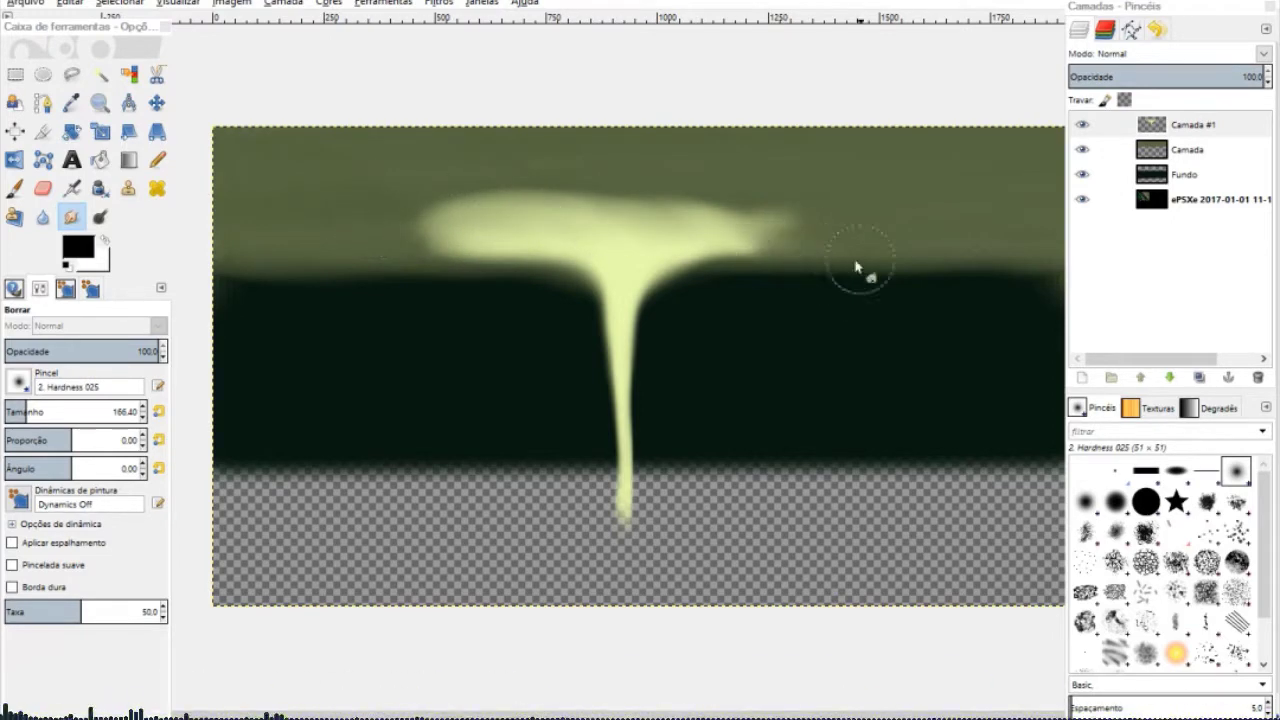
{"action": "left_click", "coordinate": [1168, 378]}
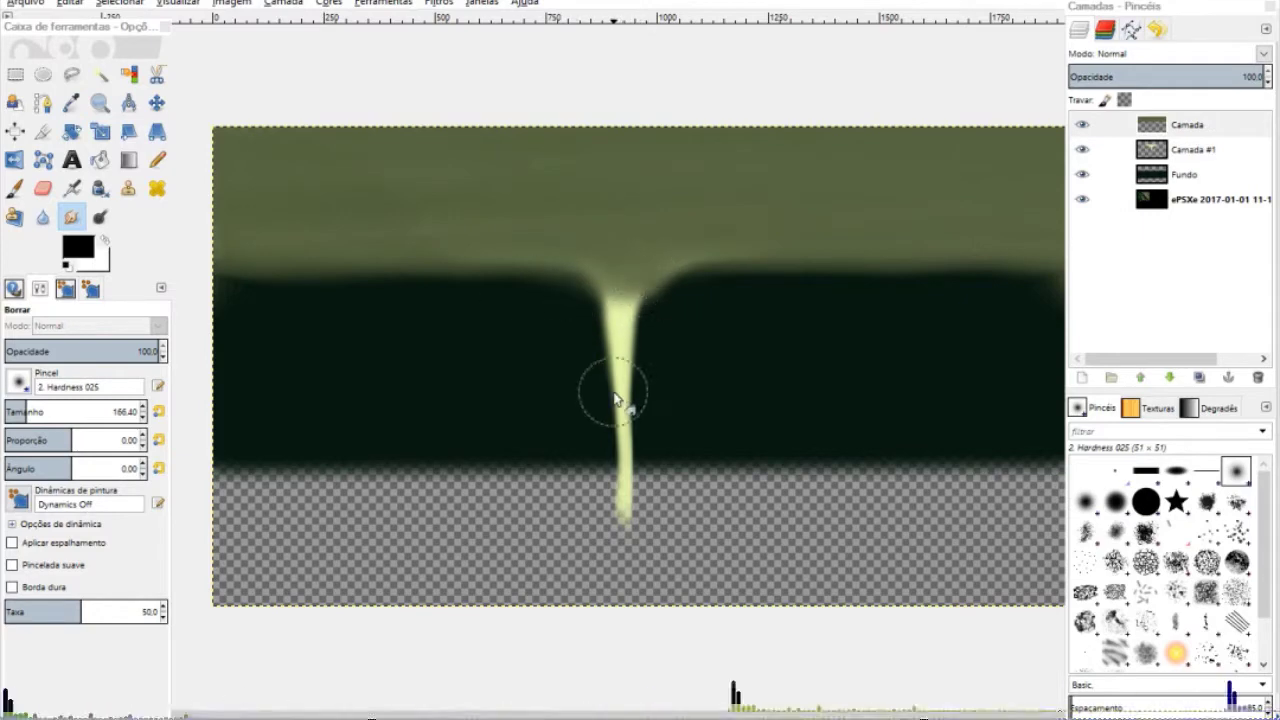
{"action": "left_click_drag", "start_coordinate": [1178, 205], "coordinate": [1180, 122]}
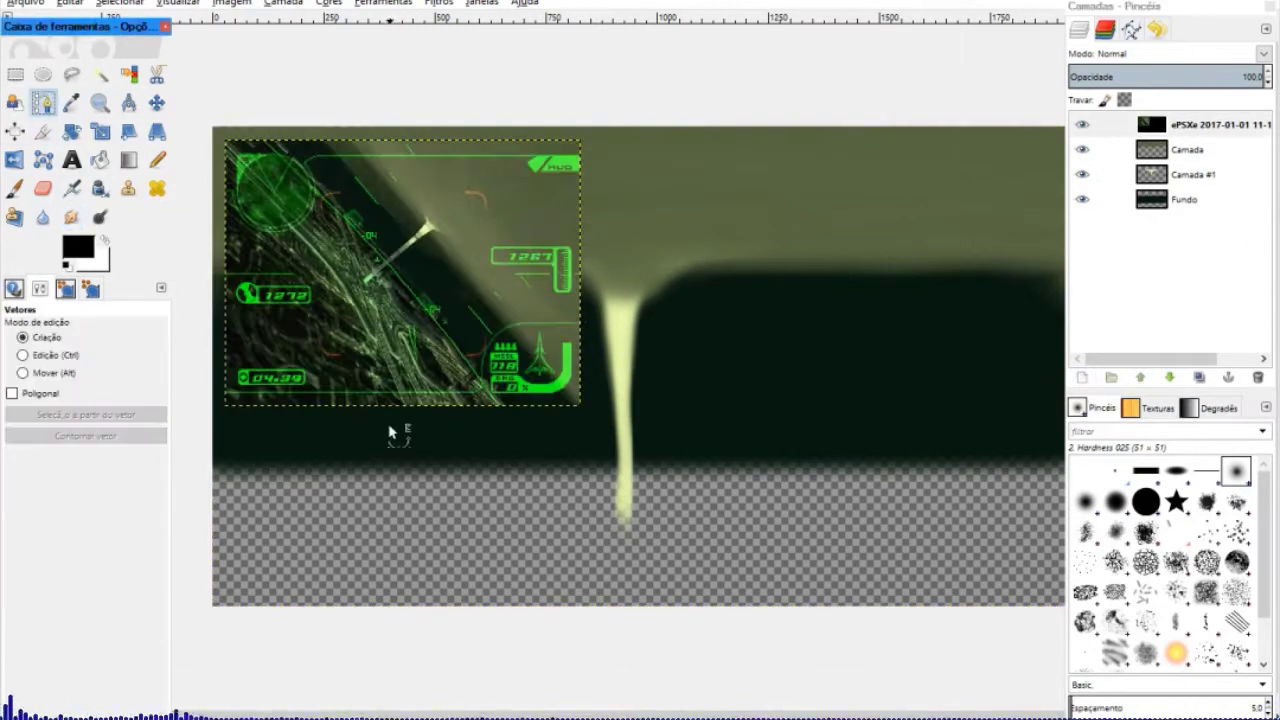
On a new layer, airbrush a light green glow at the pillar's base.
{"action": "key", "text": "o"}
{"action": "scroll", "coordinate": [343, 243], "scroll_direction": "up", "scroll_amount": 5}
{"action": "key", "text": "shift+ctrl+j"}
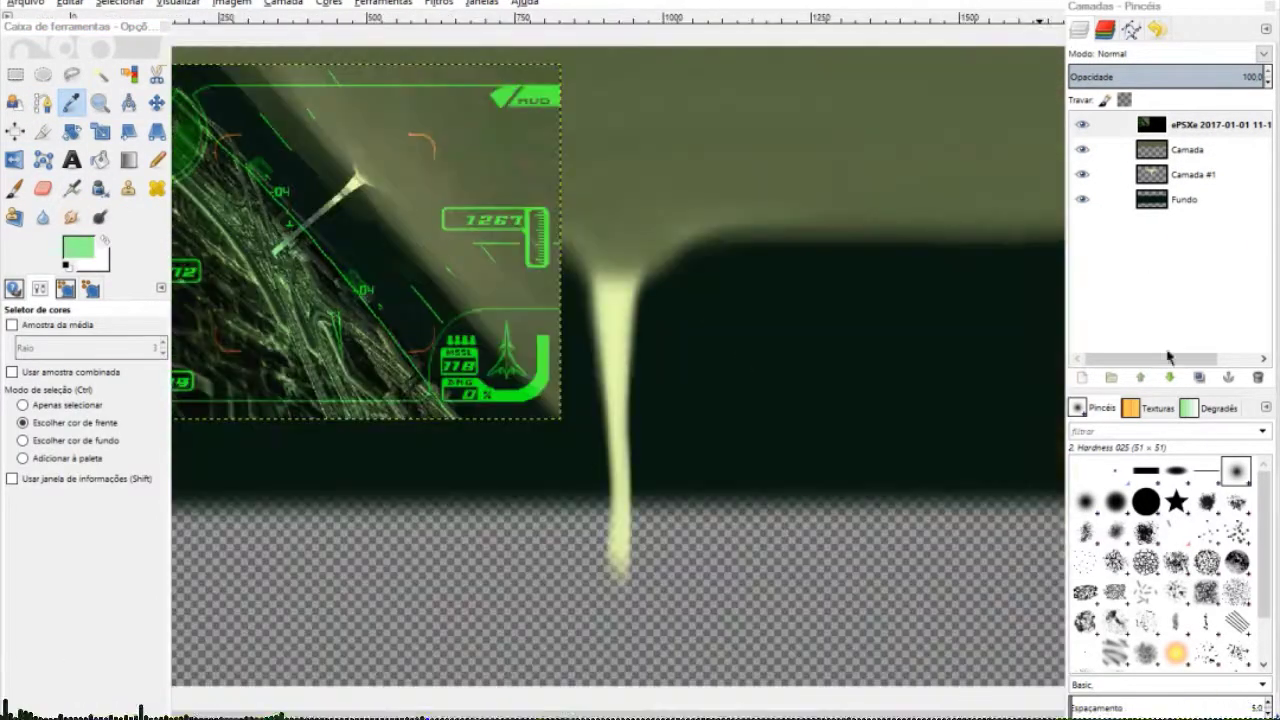
{"action": "key", "text": "shift+ctrl+n"}
{"action": "key", "text": "Return"}
{"action": "key", "text": "p"}
{"action": "key", "text": "ctrl+z"}
{"action": "key", "text": "a"}
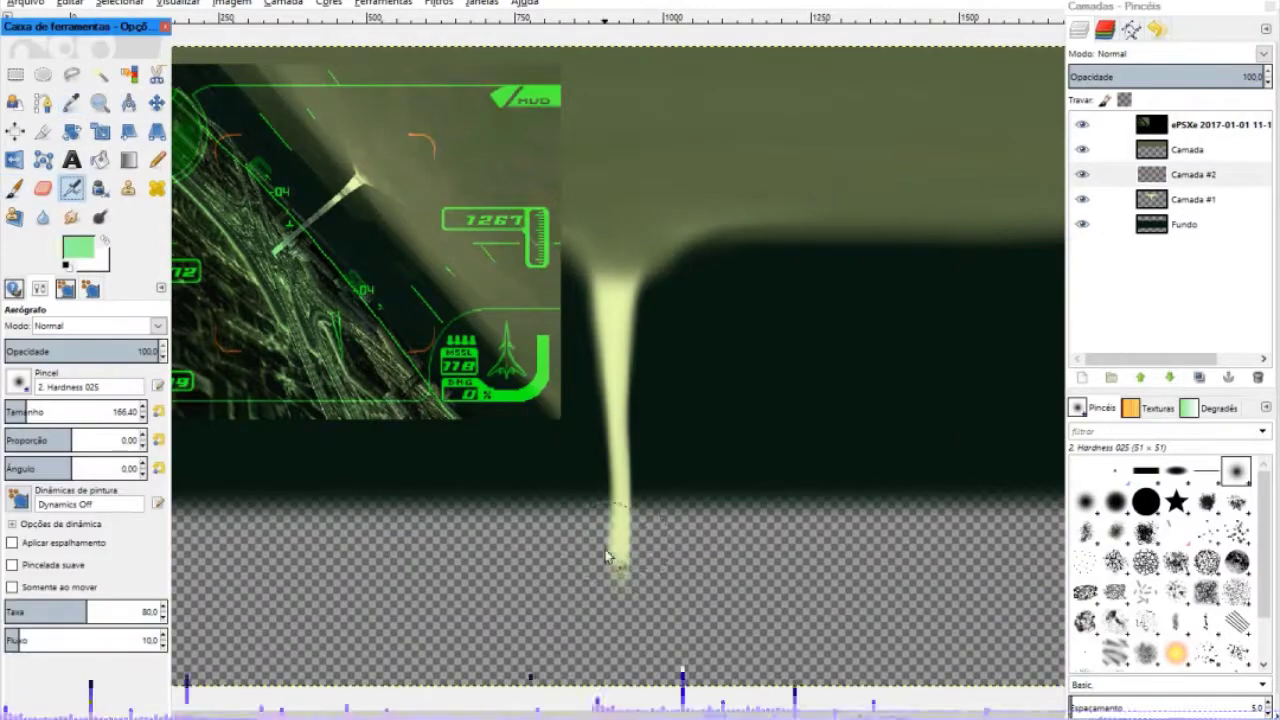
{"action": "left_click_drag", "start_coordinate": [312, 584], "coordinate": [420, 590]}
Add and reorder another layer, picking dark green and light green from the canvas.
{"action": "left_click", "coordinate": [1081, 377], "text": "shift"}
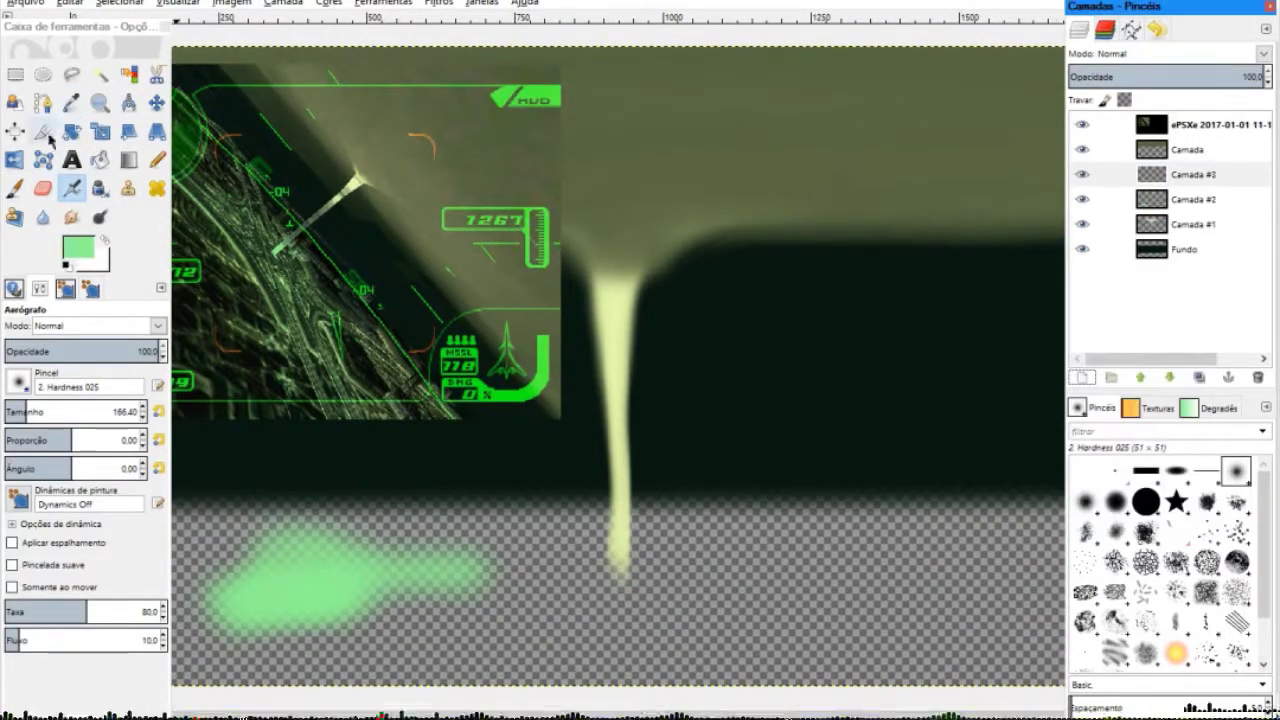
{"action": "key", "text": "o"}
{"action": "key", "text": "2"}
{"action": "mouse_move", "coordinate": [1178, 124]}
{"action": "left_mouse_down"}
{"action": "mouse_move", "coordinate": [1178, 175]}
{"action": "mouse_move", "coordinate": [1155, 124]}
{"action": "left_mouse_up"}
{"action": "left_click", "coordinate": [303, 232]}
{"action": "scroll", "coordinate": [577, 371], "scroll_direction": "down", "scroll_amount": 5}
{"action": "key", "text": "a"}
{"action": "scroll", "coordinate": [700, 460], "scroll_direction": "down", "scroll_amount": 1}
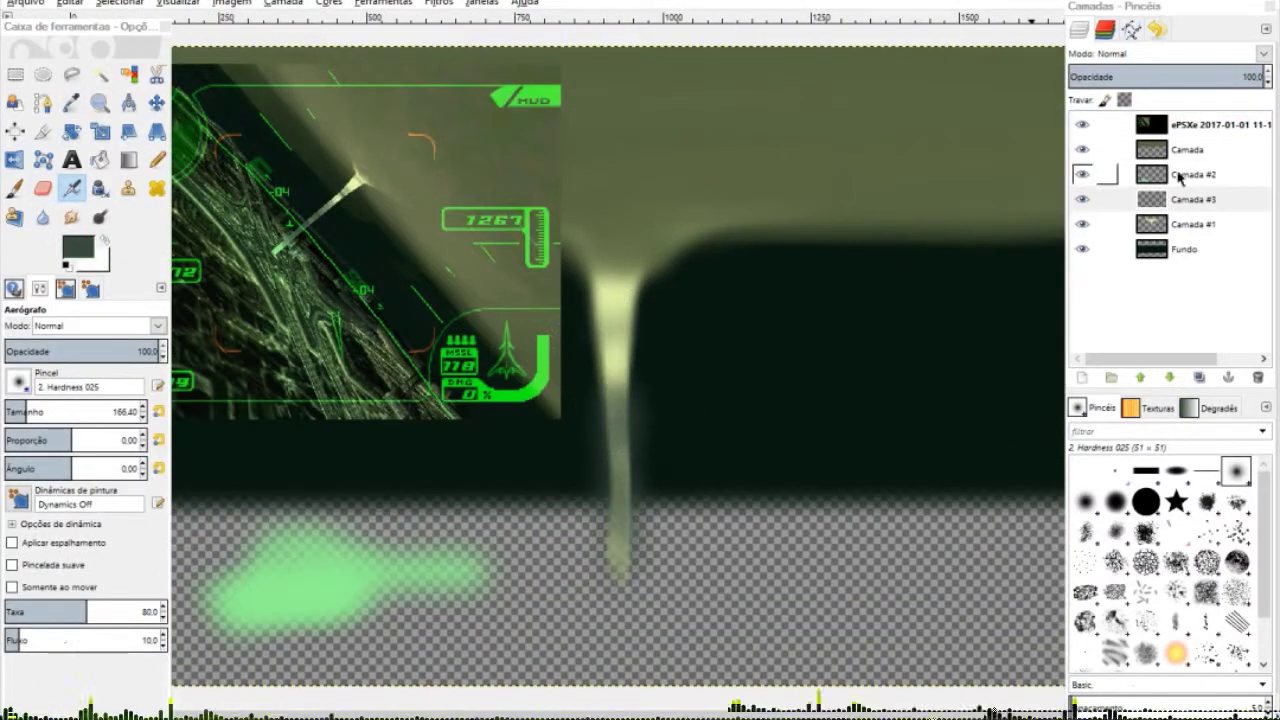
{"action": "left_click", "coordinate": [320, 571], "text": "ctrl"}
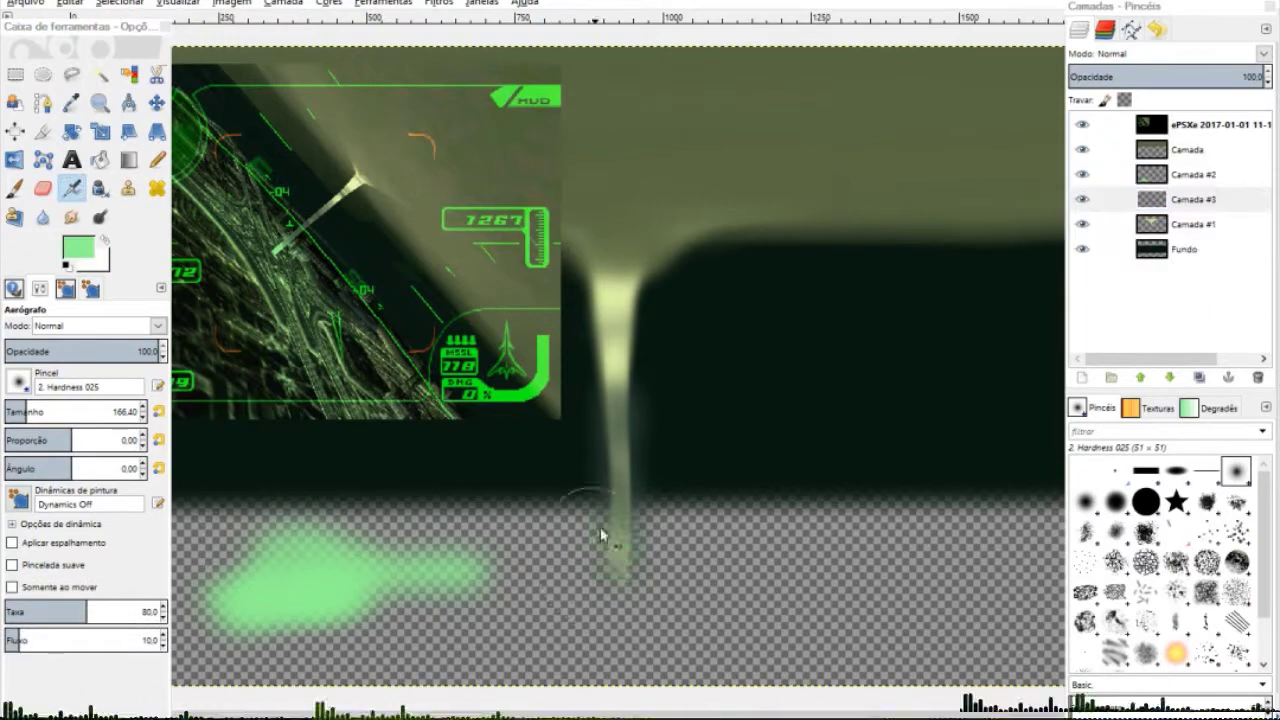
{"action": "key", "text": "shift+e"}
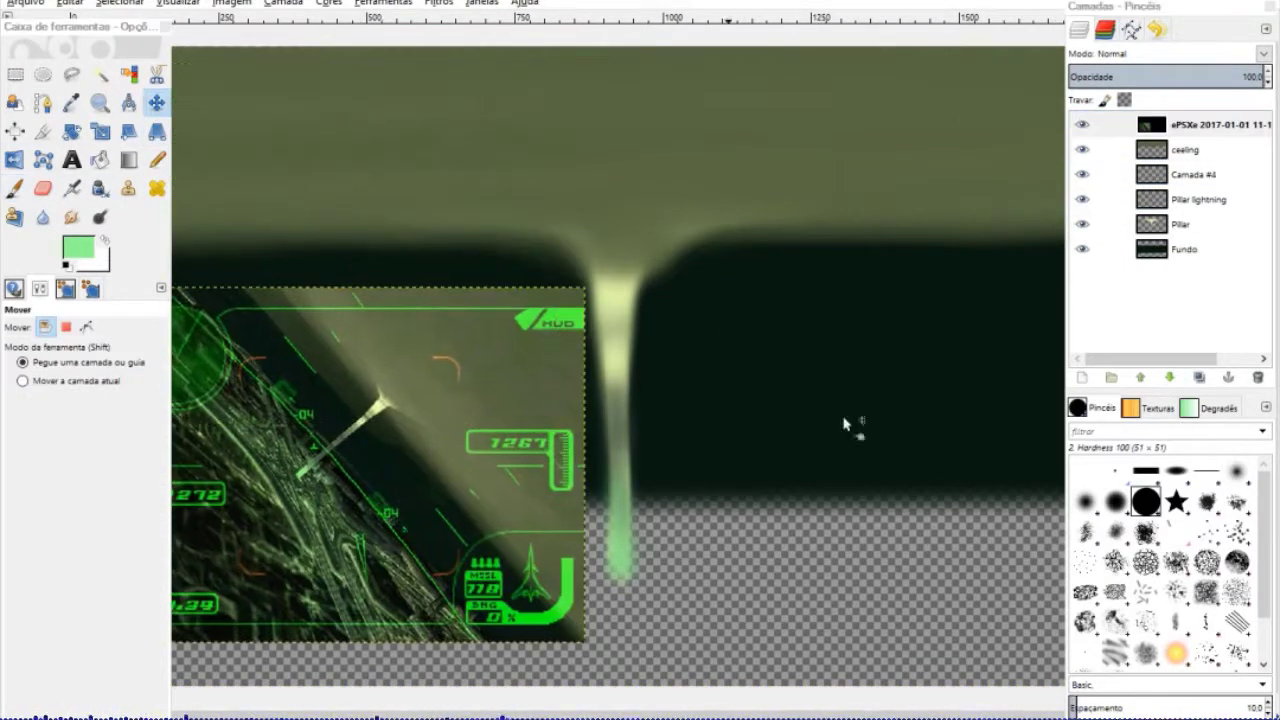
Pick a dark colour from the canvas and make Camada #4 the active layer.
{"action": "left_click", "coordinate": [872, 488]}
{"action": "key", "text": "o"}
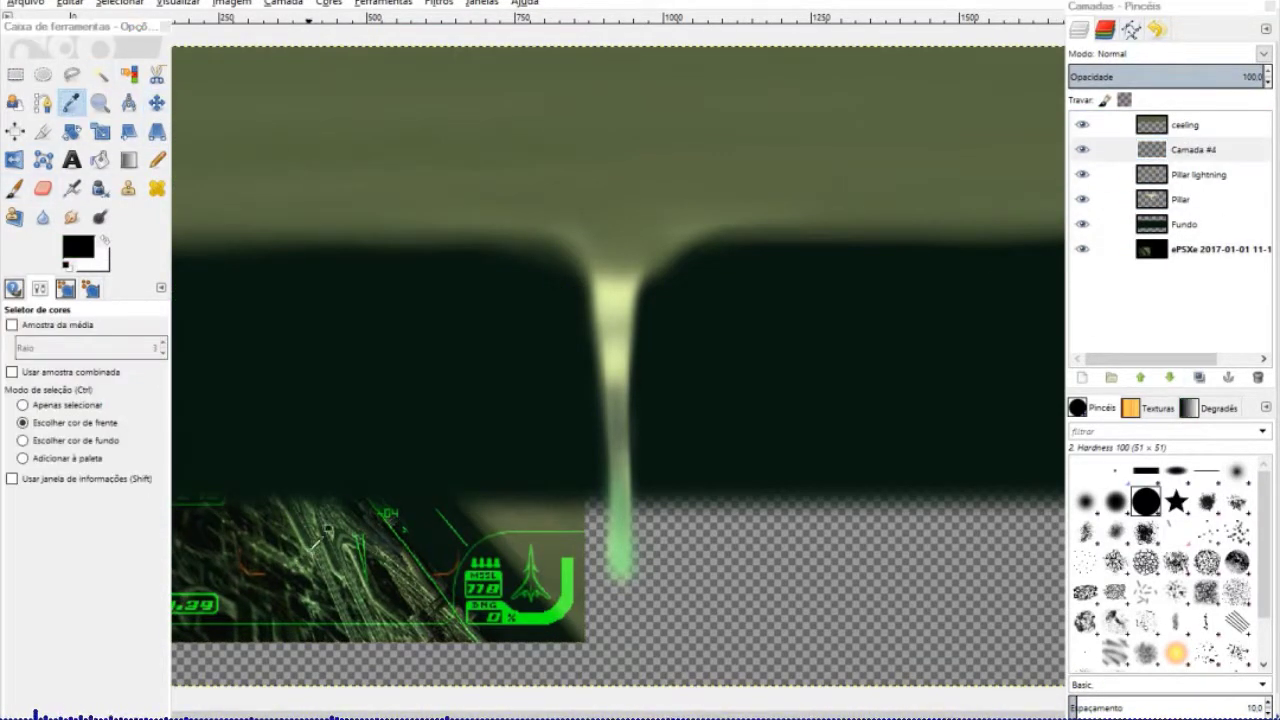
{"action": "left_click", "coordinate": [326, 555]}
{"action": "left_click", "coordinate": [1193, 149]}
Try black bands along the bottom, undo them, and hide every layer except ePSXe.
{"action": "key", "text": "p"}
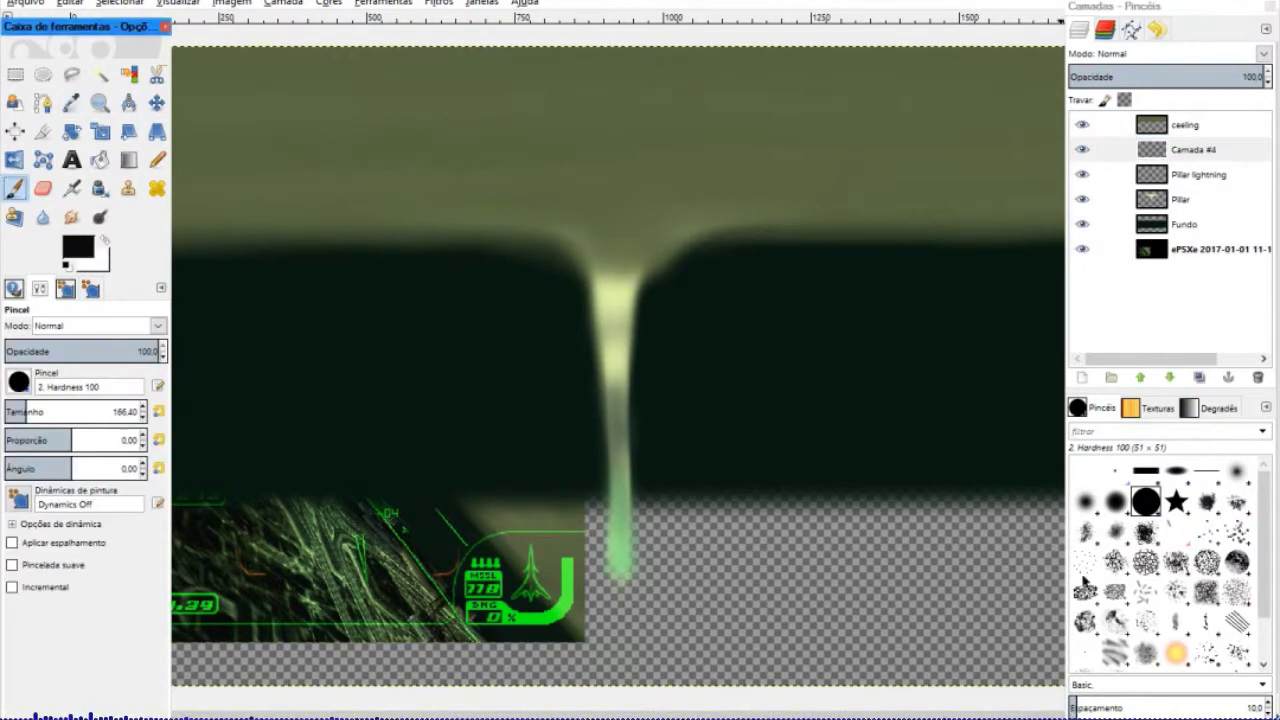
{"action": "left_click_drag", "start_coordinate": [1030, 645], "coordinate": [190, 618]}
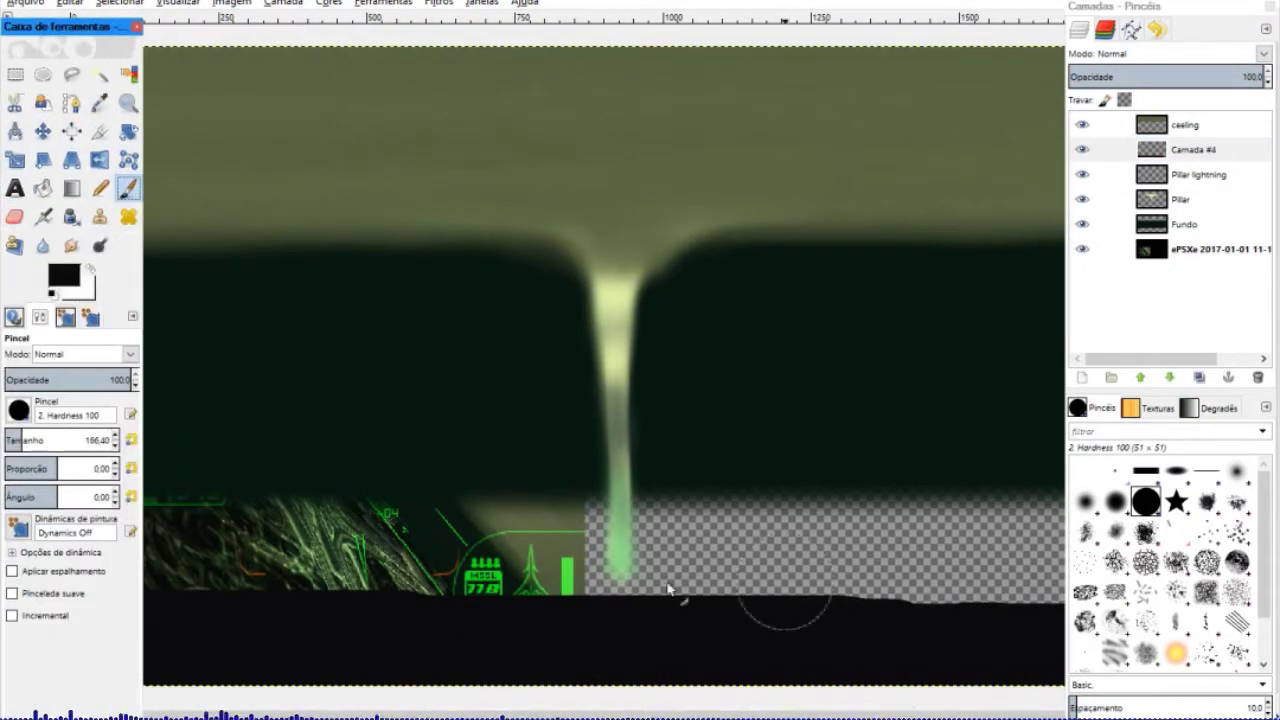
{"action": "key", "text": "ctrl+z"}
{"action": "left_click_drag", "start_coordinate": [1043, 651], "coordinate": [305, 648]}
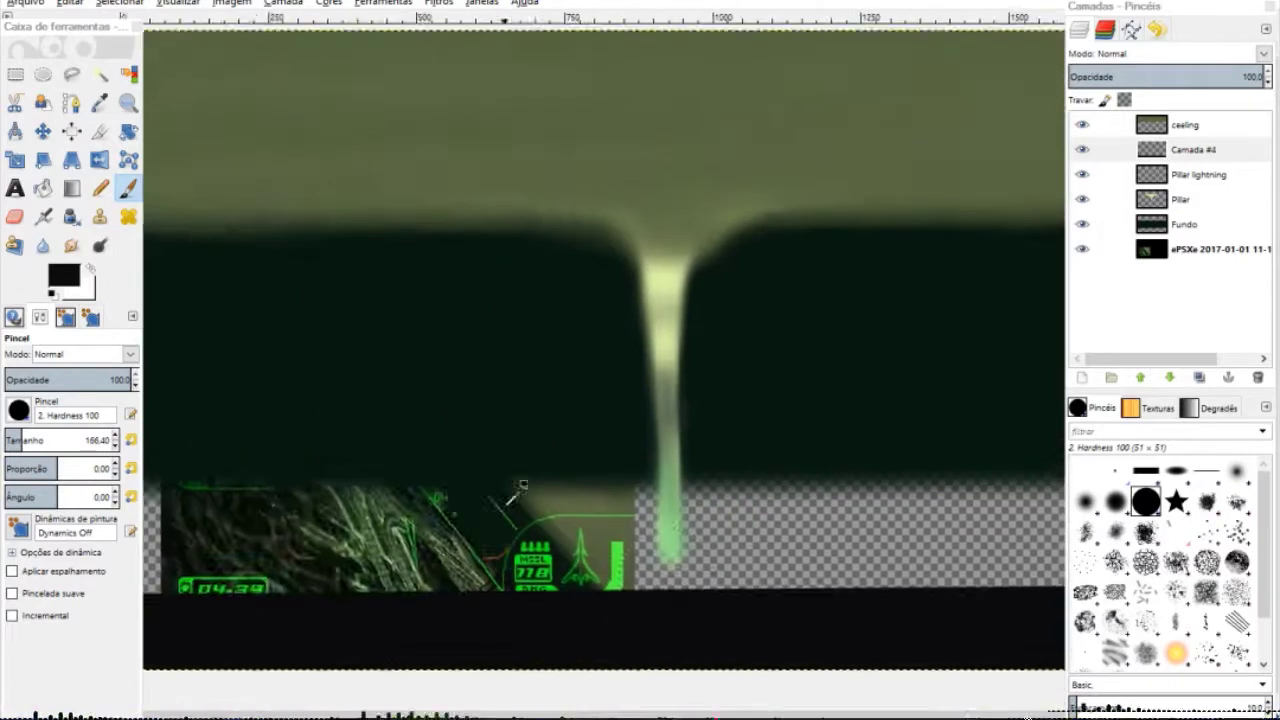
{"action": "key", "text": "ctrl+z"}
{"action": "key", "text": "minus"}
{"action": "left_click_drag", "start_coordinate": [1082, 124], "coordinate": [1082, 224]}
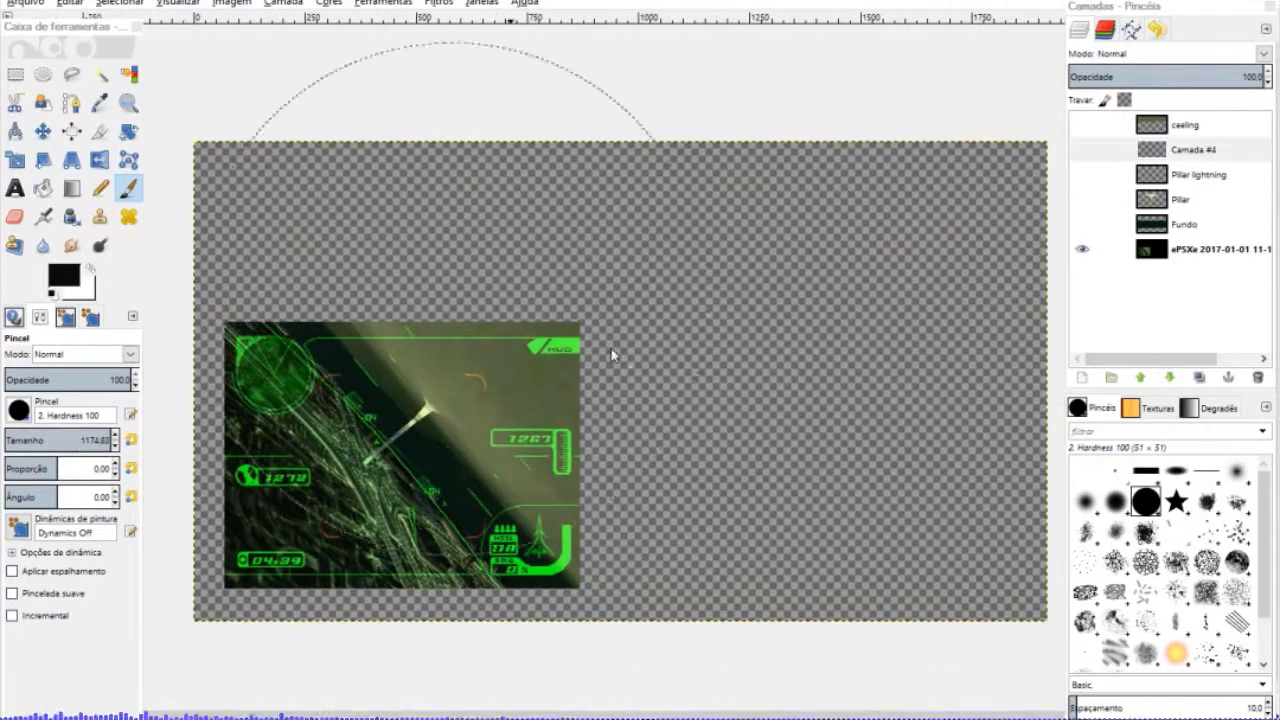
Show Camada #4 again, move the screenshot layer above it, and pick a dark green.
{"action": "left_click", "coordinate": [1082, 149]}
{"action": "left_click", "coordinate": [1152, 250]}
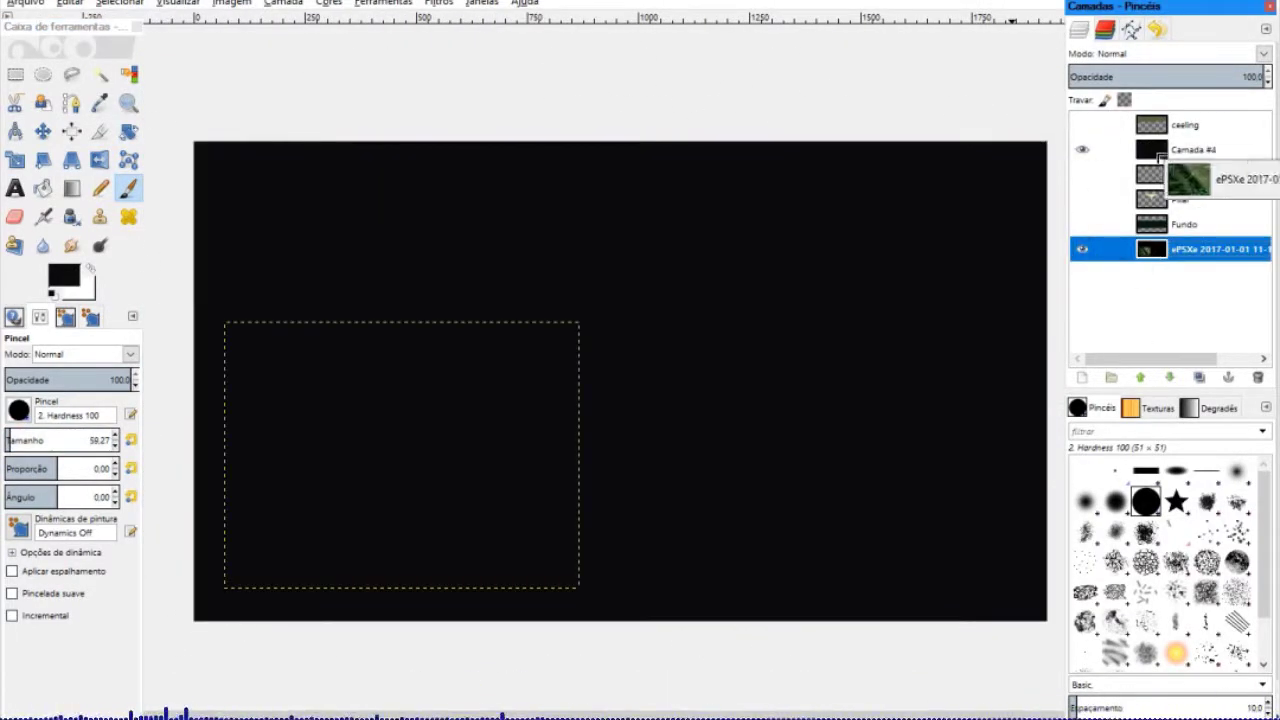
{"action": "left_click_drag", "start_coordinate": [1160, 160], "coordinate": [1160, 140]}
{"action": "key", "text": "a"}
{"action": "scroll", "coordinate": [265, 460], "scroll_direction": "up", "scroll_amount": 5}
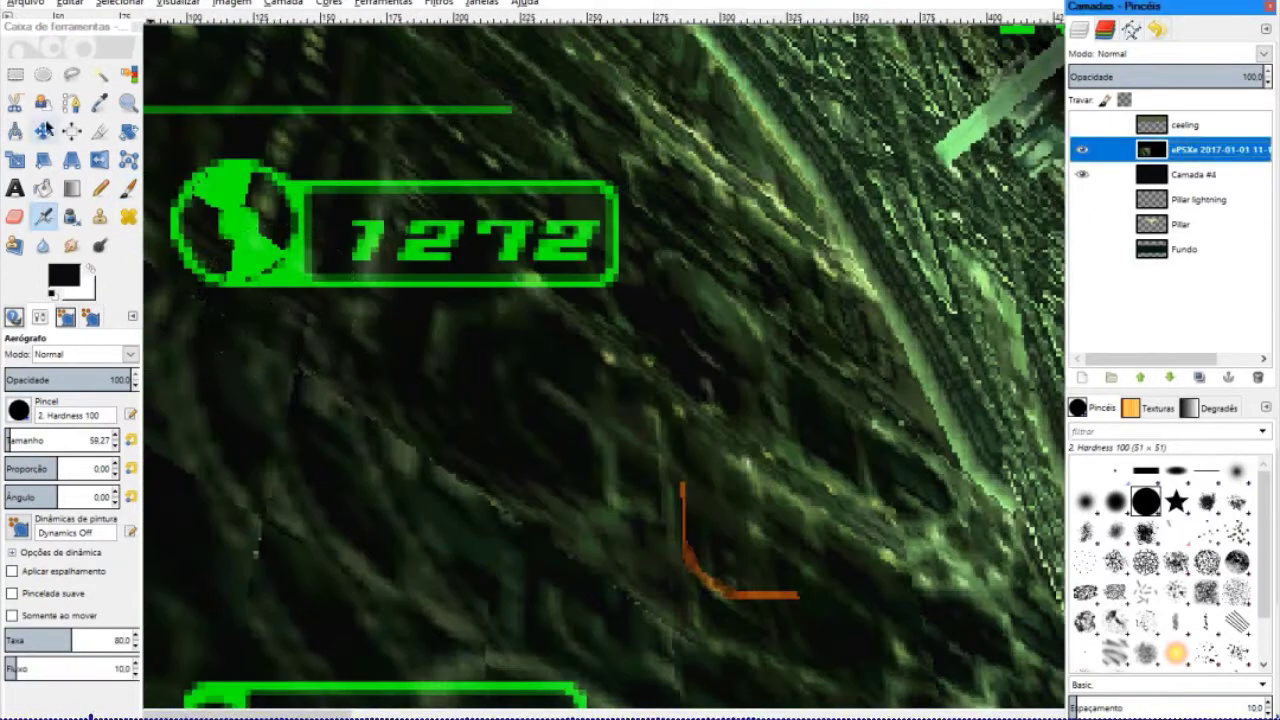
{"action": "left_click", "coordinate": [612, 373], "text": "ctrl"}
Airbrush faint dark green curved tubes at the right and lower right, then add a new layer.
{"action": "key", "text": "ctrl+shift+j"}
{"action": "left_click_drag", "start_coordinate": [1050, 452], "coordinate": [960, 470]}
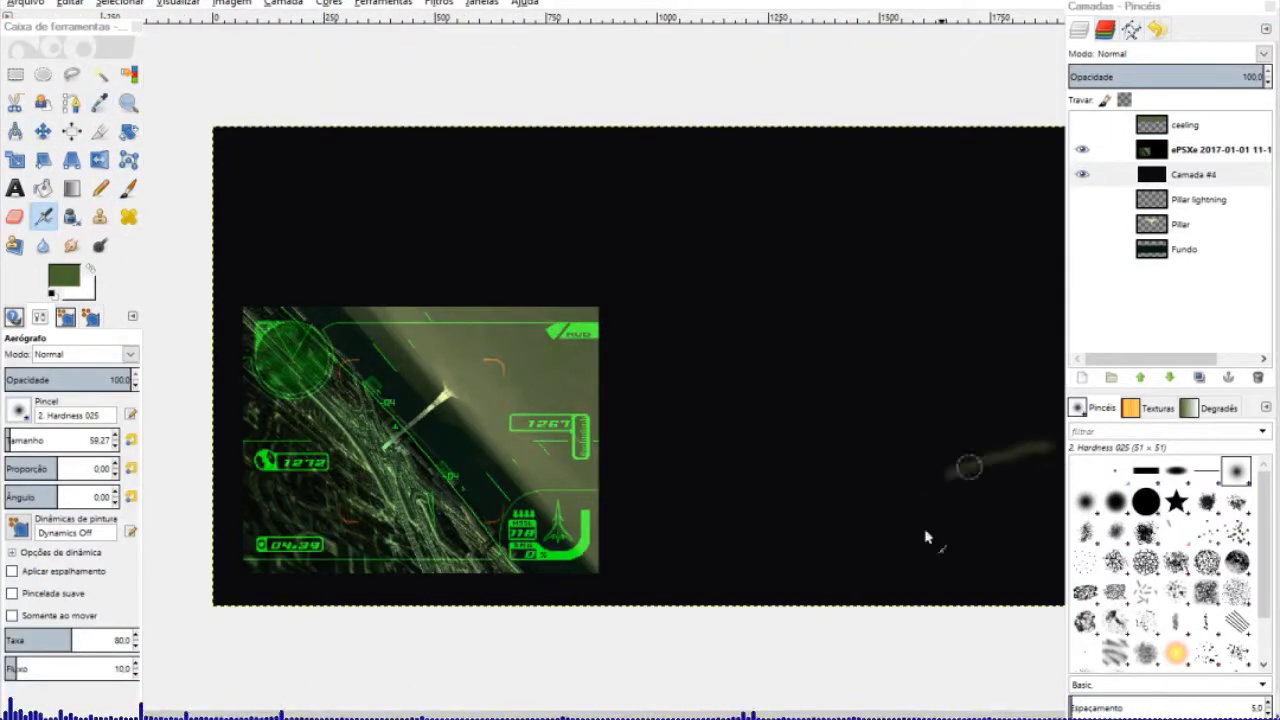
{"action": "key", "text": "minus"}
{"action": "left_click_drag", "start_coordinate": [920, 425], "coordinate": [737, 559]}
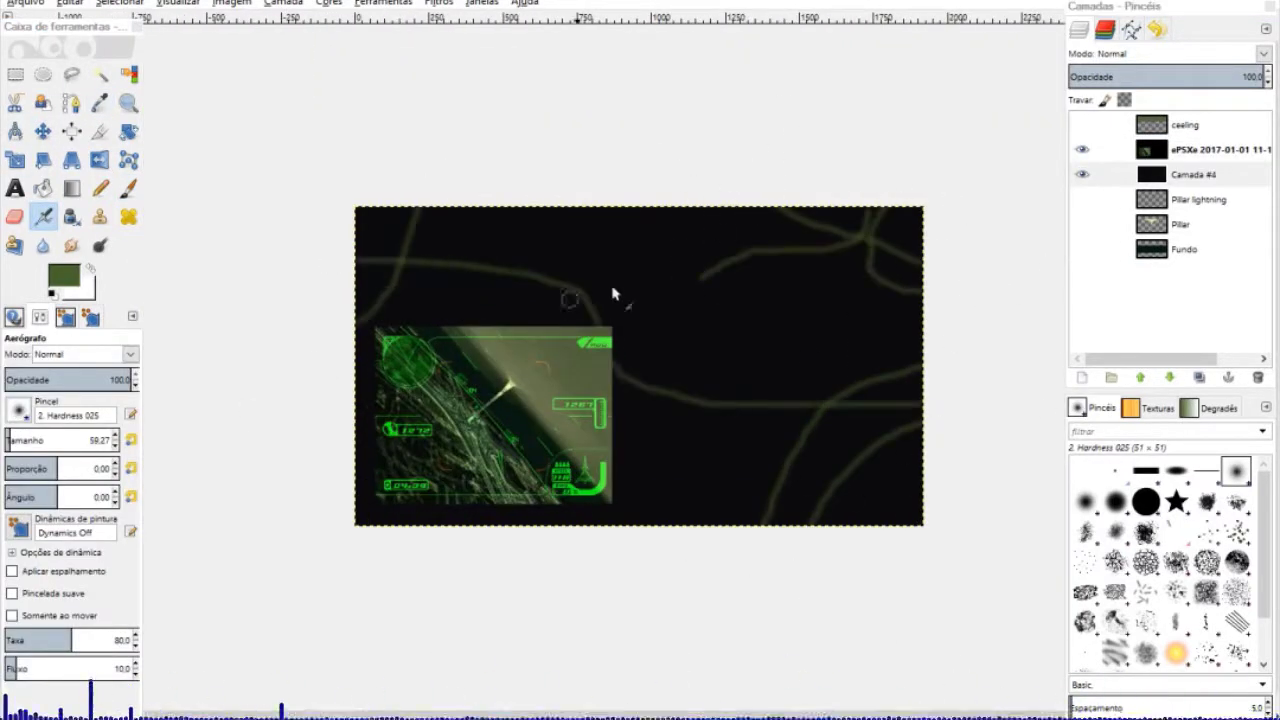
{"action": "key", "text": "shift+e"}
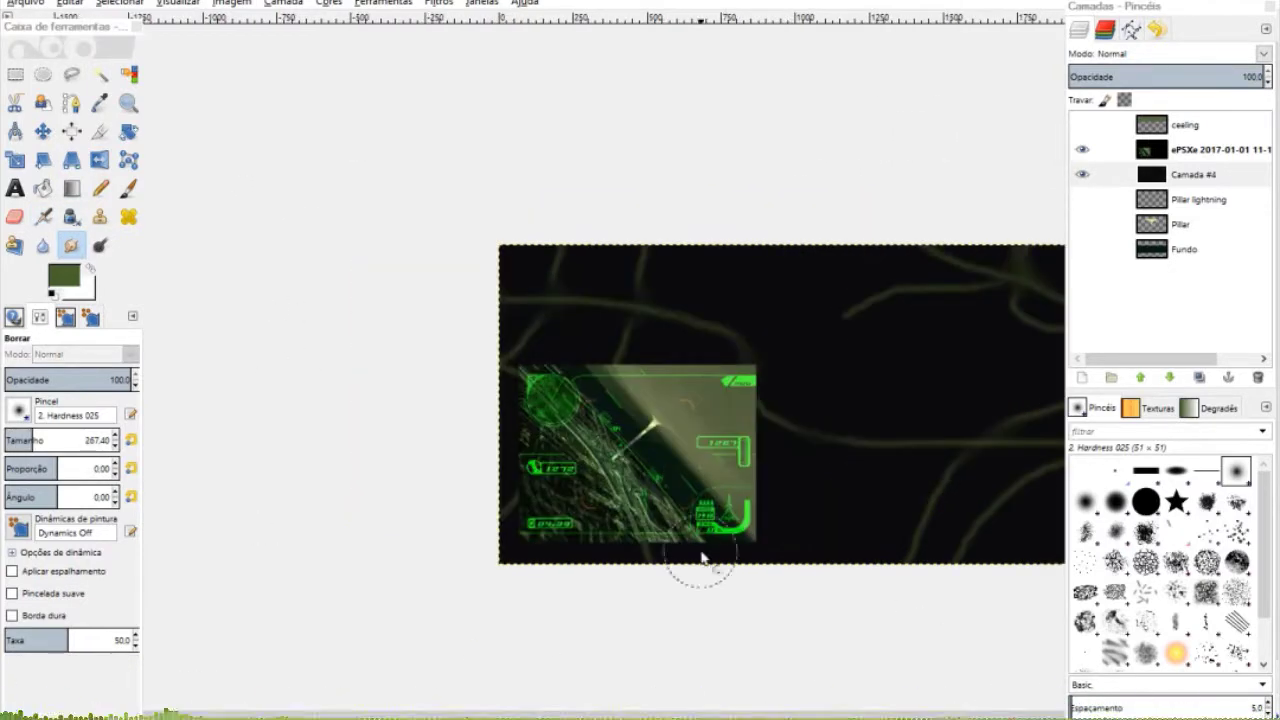
{"action": "key", "text": "ctrl+shift+n"}
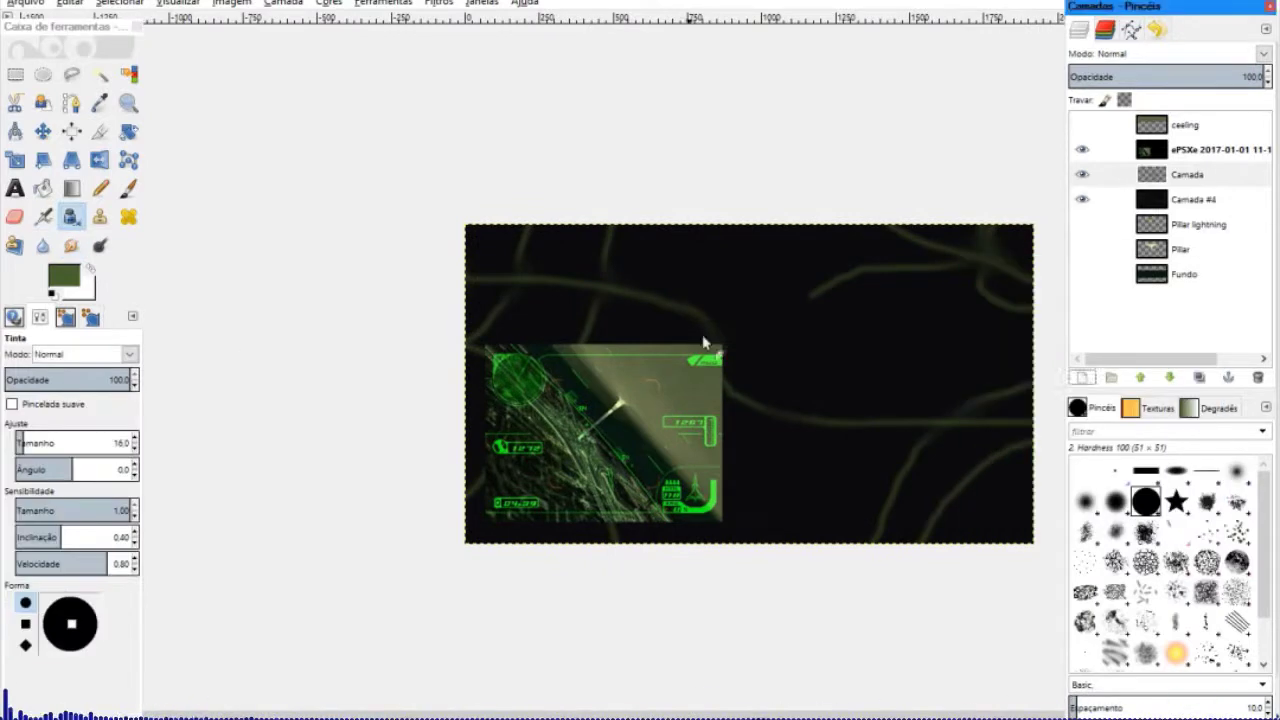
{"action": "left_click", "coordinate": [43, 216]}
Draw and reshape a curved vector path across the canvas with the Paths tool.
{"action": "scroll", "coordinate": [640, 290], "scroll_direction": "up", "scroll_amount": 3}
{"action": "left_click", "coordinate": [128, 188]}
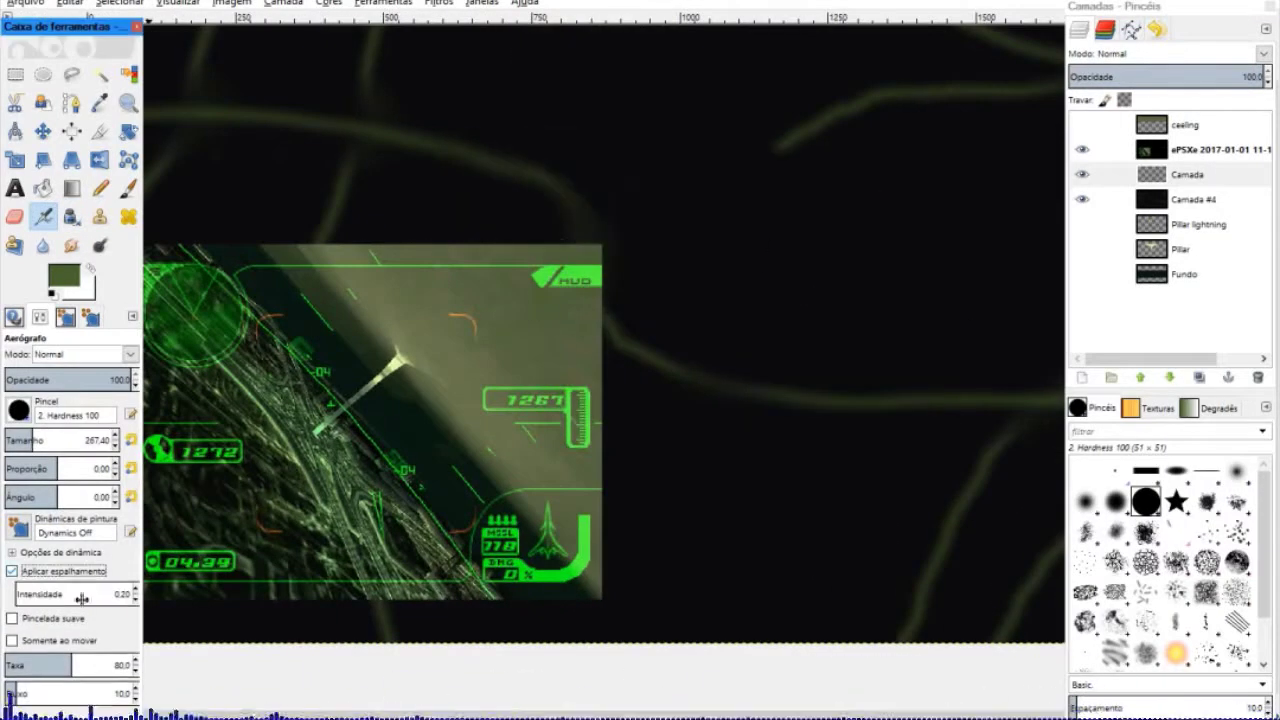
{"action": "scroll", "coordinate": [566, 343], "scroll_direction": "down", "scroll_amount": 1}
{"action": "key", "text": "b"}
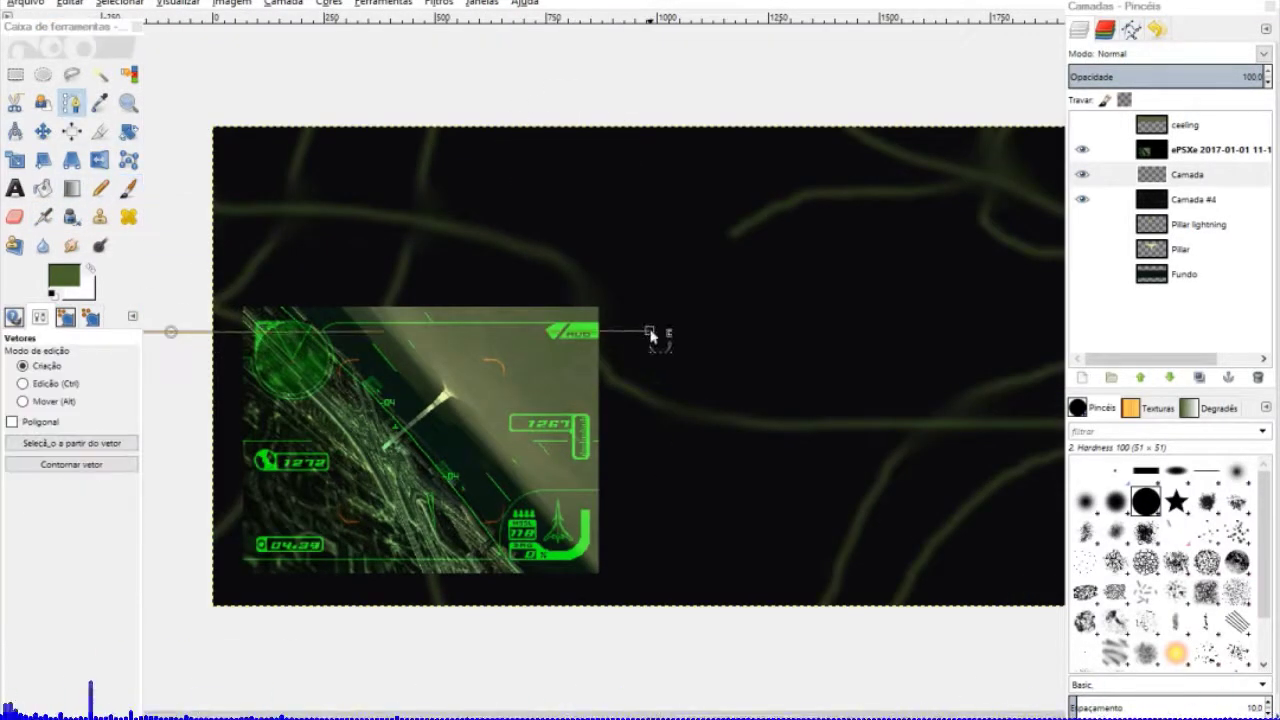
{"action": "left_click_drag", "start_coordinate": [757, 312], "coordinate": [977, 314]}
{"action": "scroll", "coordinate": [549, 320], "scroll_direction": "left", "scroll_amount": 1}
{"action": "scroll", "coordinate": [694, 377], "scroll_direction": "down", "scroll_amount": 3}
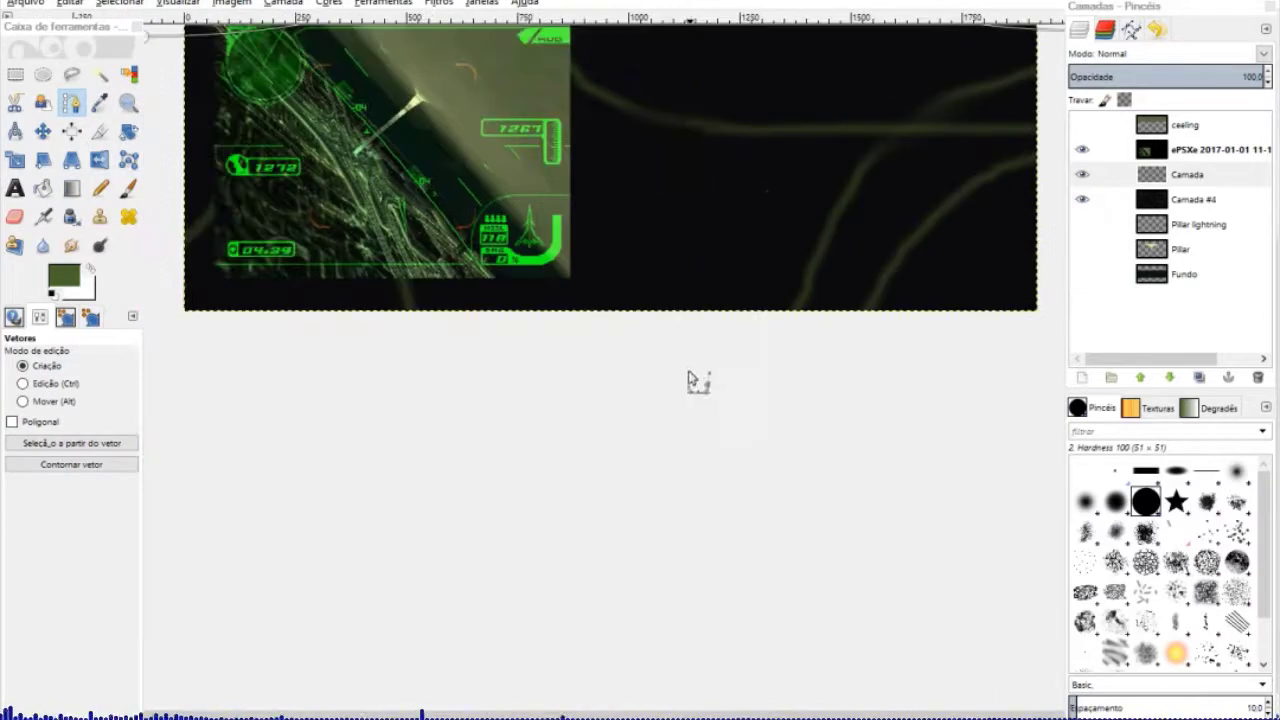
{"action": "scroll", "coordinate": [802, 240], "scroll_direction": "down", "scroll_amount": 2}
{"action": "left_click_drag", "start_coordinate": [841, 233], "coordinate": [355, 232]}
{"action": "scroll", "coordinate": [555, 400], "scroll_direction": "up", "scroll_amount": 1}
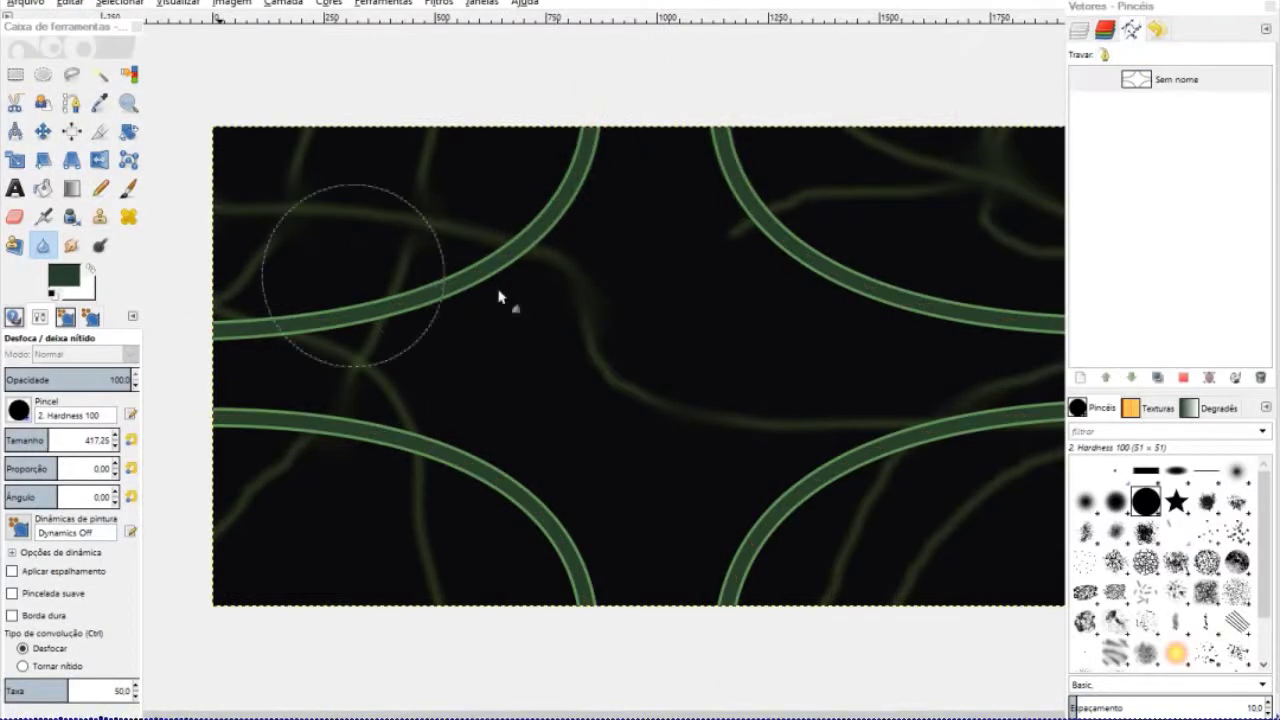
Select the Dodge/Burn tool to shade the curved tubes.
{"action": "scroll", "coordinate": [814, 577], "scroll_direction": "right", "scroll_amount": 5}
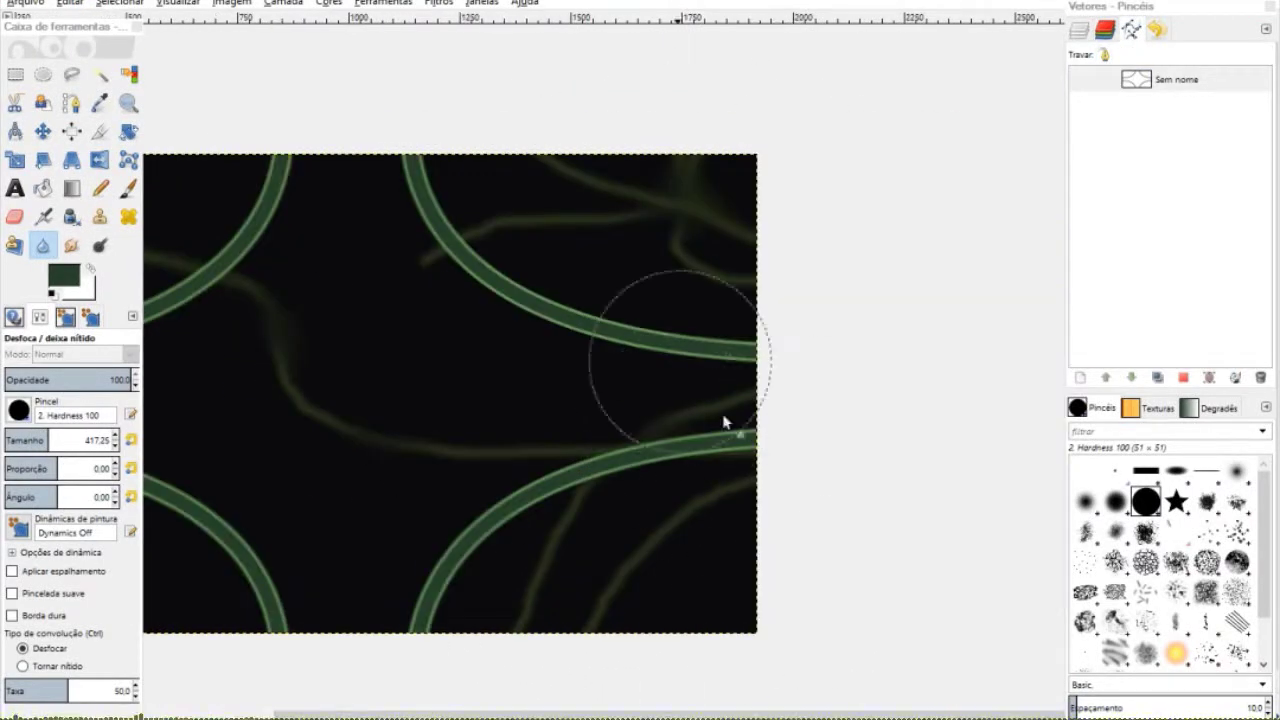
{"action": "key", "text": "shift+d"}
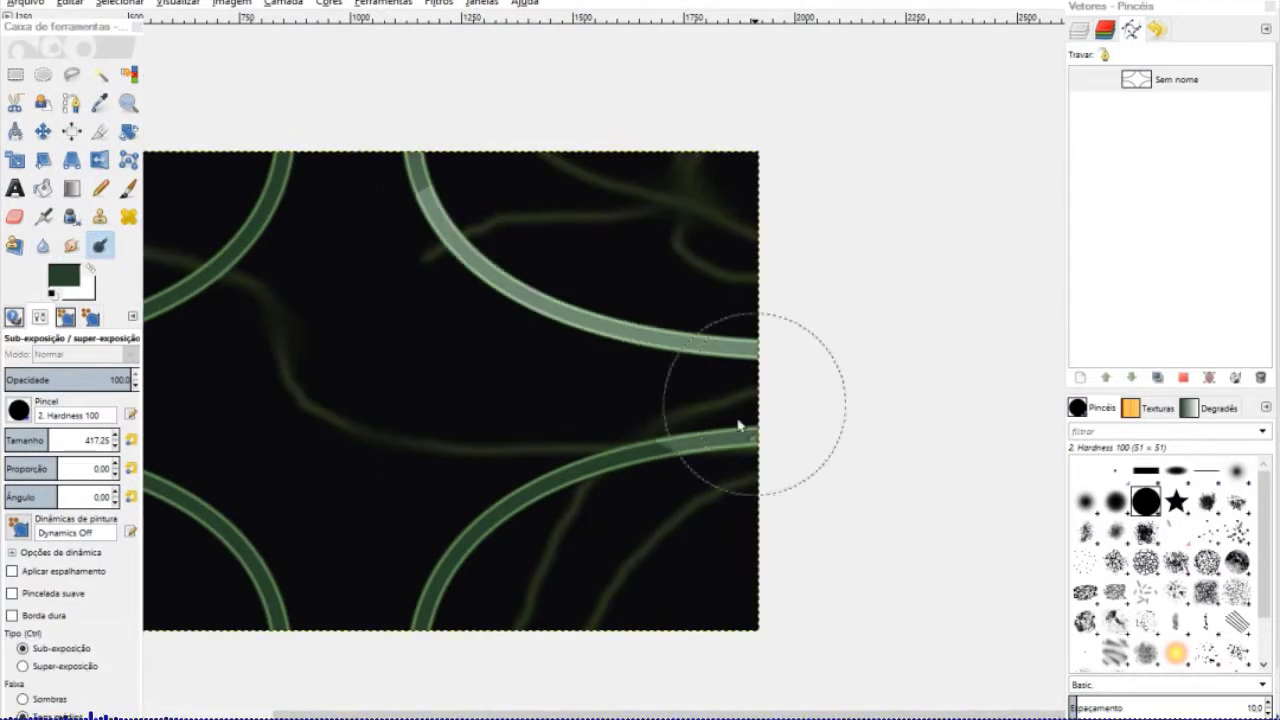
{"action": "left_click", "coordinate": [1236, 470]}
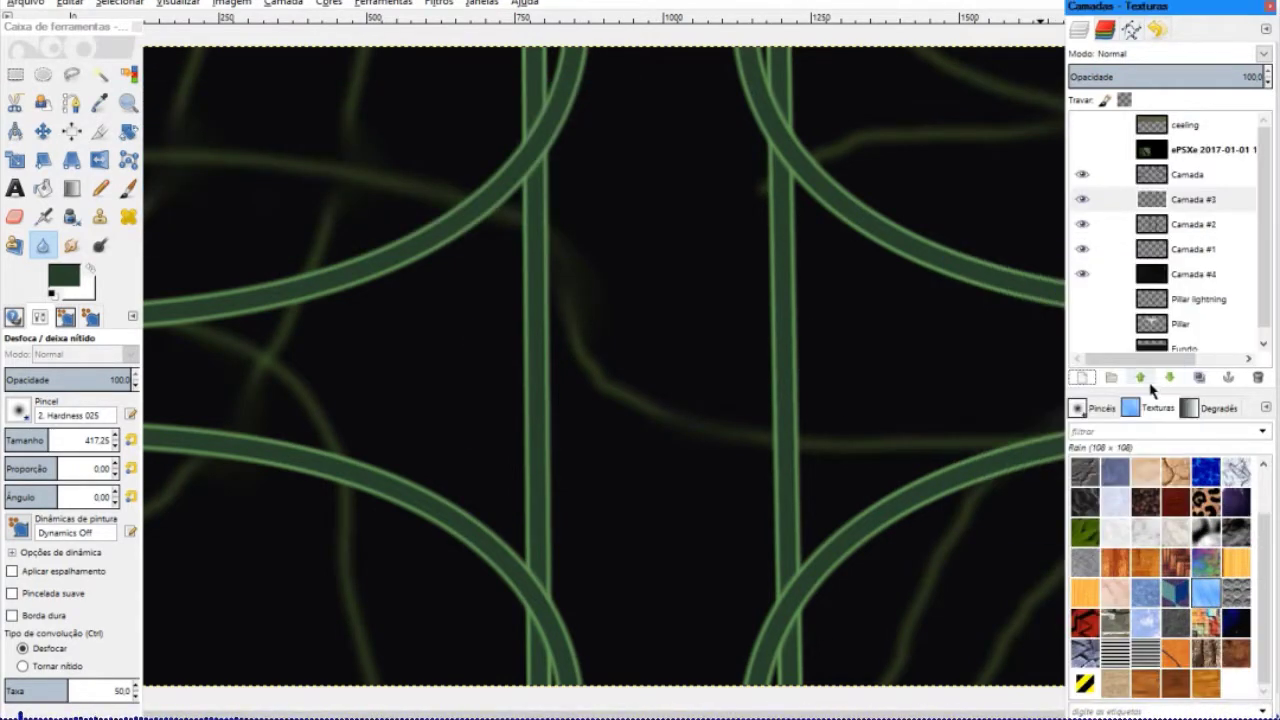
Paint green sponge-brush texture across the corridor centre.
{"action": "left_click", "coordinate": [42, 216]}
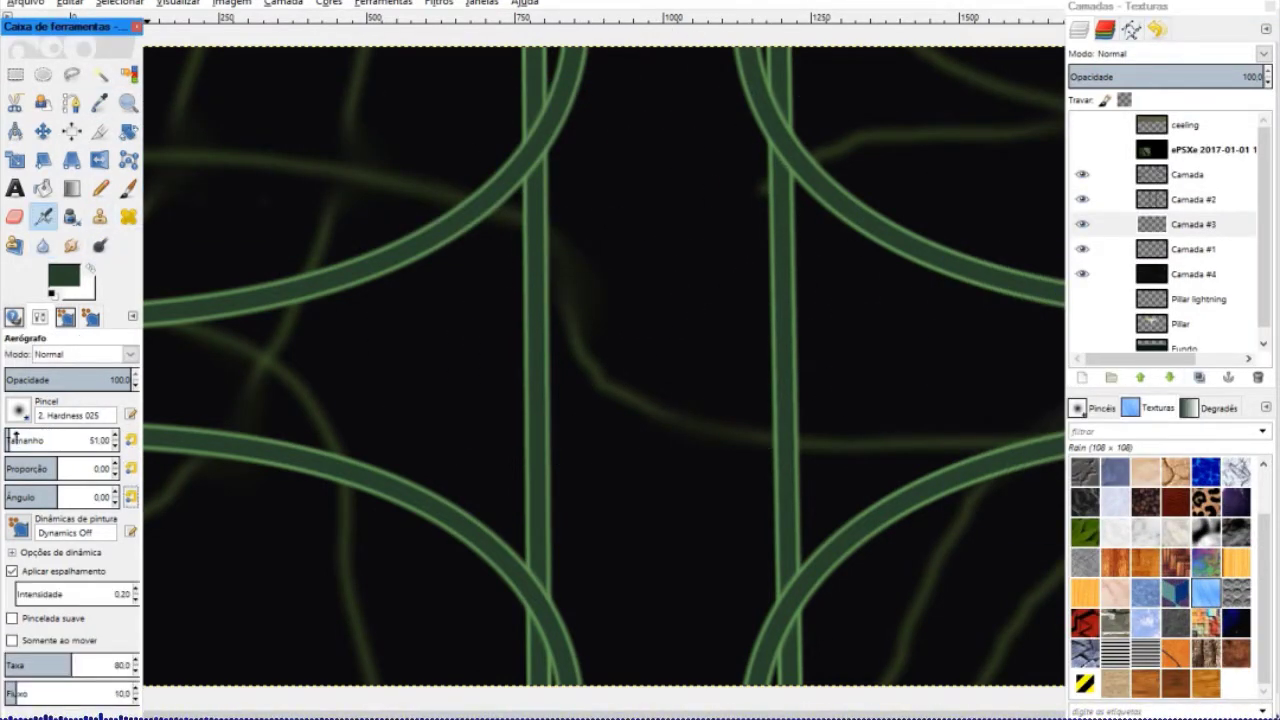
{"action": "left_click", "coordinate": [65, 316]}
{"action": "scroll", "coordinate": [122, 479], "scroll_direction": "down", "scroll_amount": 5}
{"action": "key", "text": "p"}
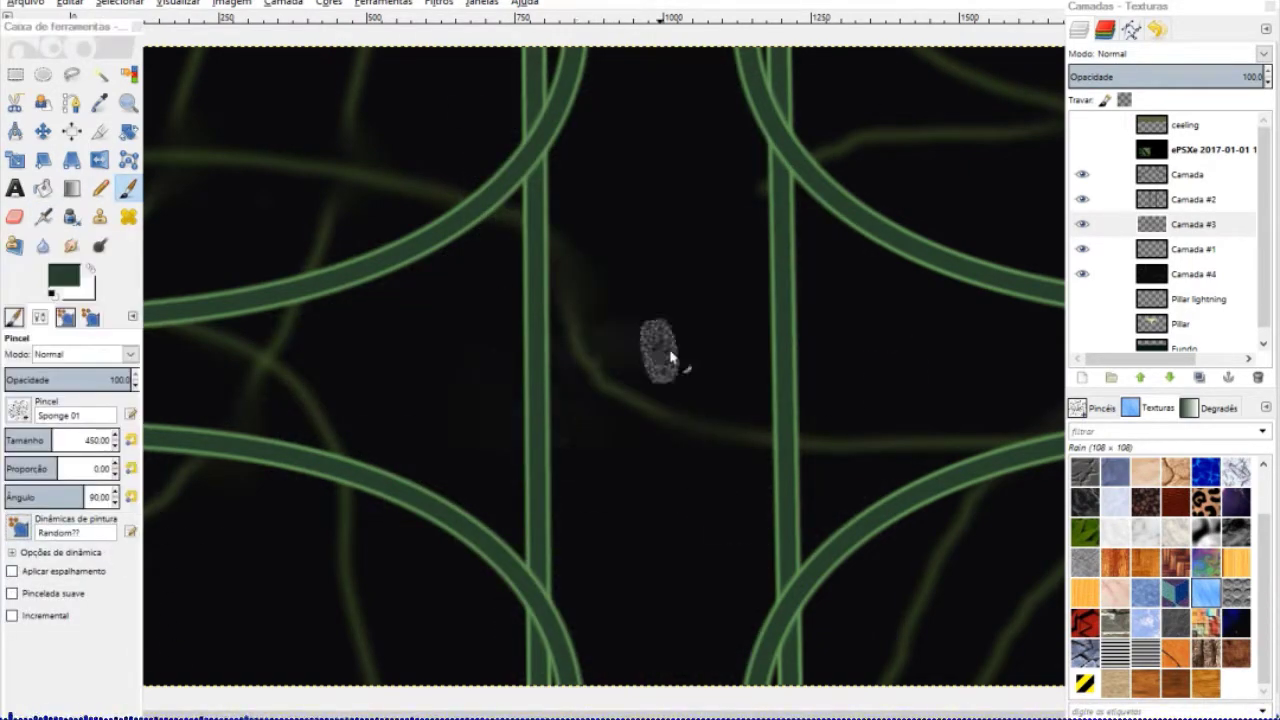
{"action": "mouse_move", "coordinate": [663, 357]}
{"action": "left_mouse_down"}
{"action": "mouse_move", "coordinate": [608, 534]}
{"action": "mouse_move", "coordinate": [686, 486]}
{"action": "left_mouse_up"}
{"action": "mouse_move", "coordinate": [397, 417]}
{"action": "left_mouse_down"}
{"action": "mouse_move", "coordinate": [664, 373]}
{"action": "mouse_move", "coordinate": [674, 114]}
{"action": "mouse_move", "coordinate": [857, 420]}
{"action": "mouse_move", "coordinate": [342, 433]}
{"action": "mouse_move", "coordinate": [397, 467]}
{"action": "left_mouse_up"}
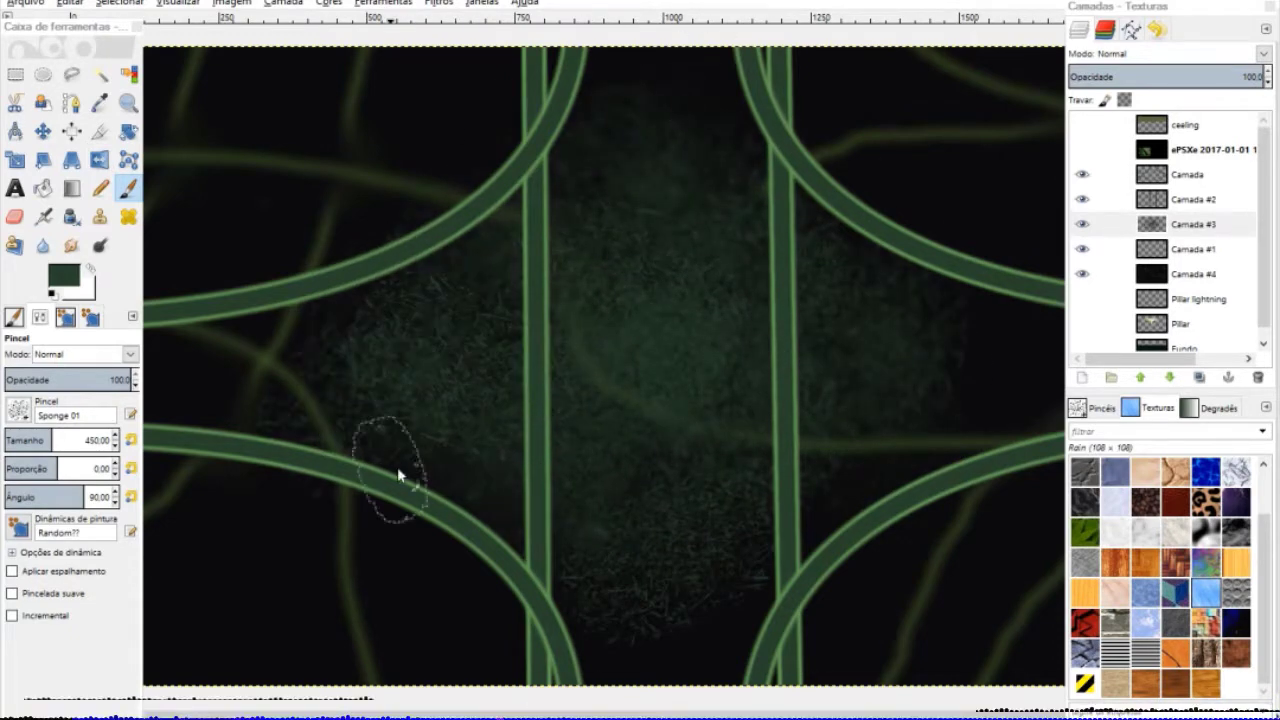
Smudge the texture into a soft green haze, with jitter and smooth stroking enabled.
{"action": "left_click", "coordinate": [43, 216]}
{"action": "left_click", "coordinate": [17, 527]}
{"action": "key", "text": "s"}
{"action": "left_click_drag", "start_coordinate": [420, 390], "coordinate": [418, 518]}
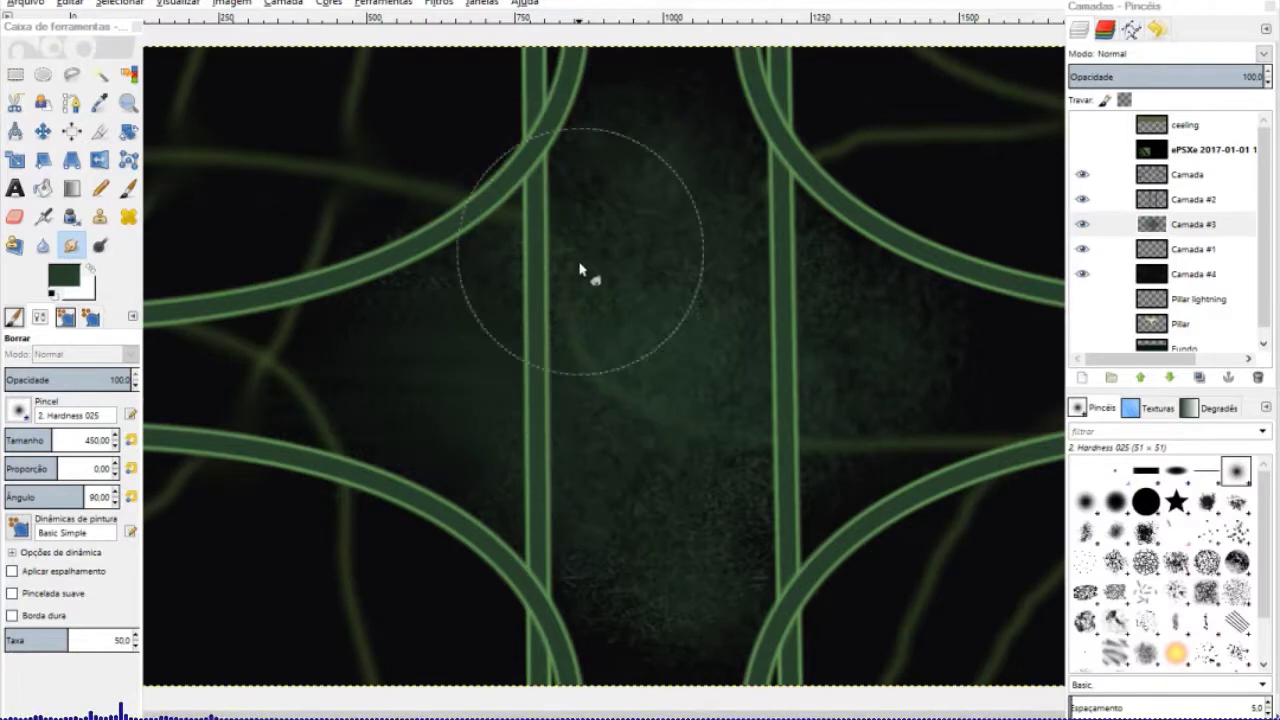
{"action": "left_click", "coordinate": [17, 527]}
{"action": "left_click", "coordinate": [17, 527]}
{"action": "left_click", "coordinate": [12, 571]}
{"action": "left_click", "coordinate": [12, 618]}
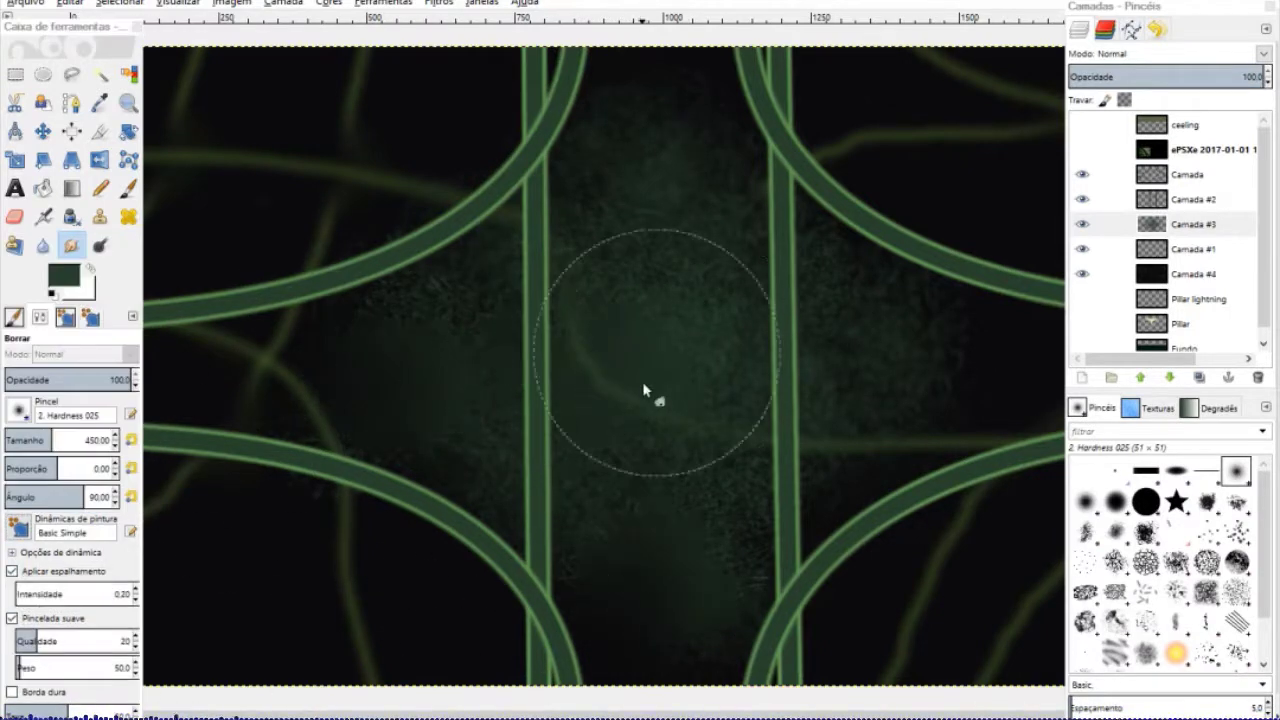
{"action": "mouse_move", "coordinate": [642, 388]}
{"action": "left_mouse_down"}
{"action": "mouse_move", "coordinate": [757, 222]}
{"action": "mouse_move", "coordinate": [763, 514]}
{"action": "mouse_move", "coordinate": [621, 455]}
{"action": "left_mouse_up"}
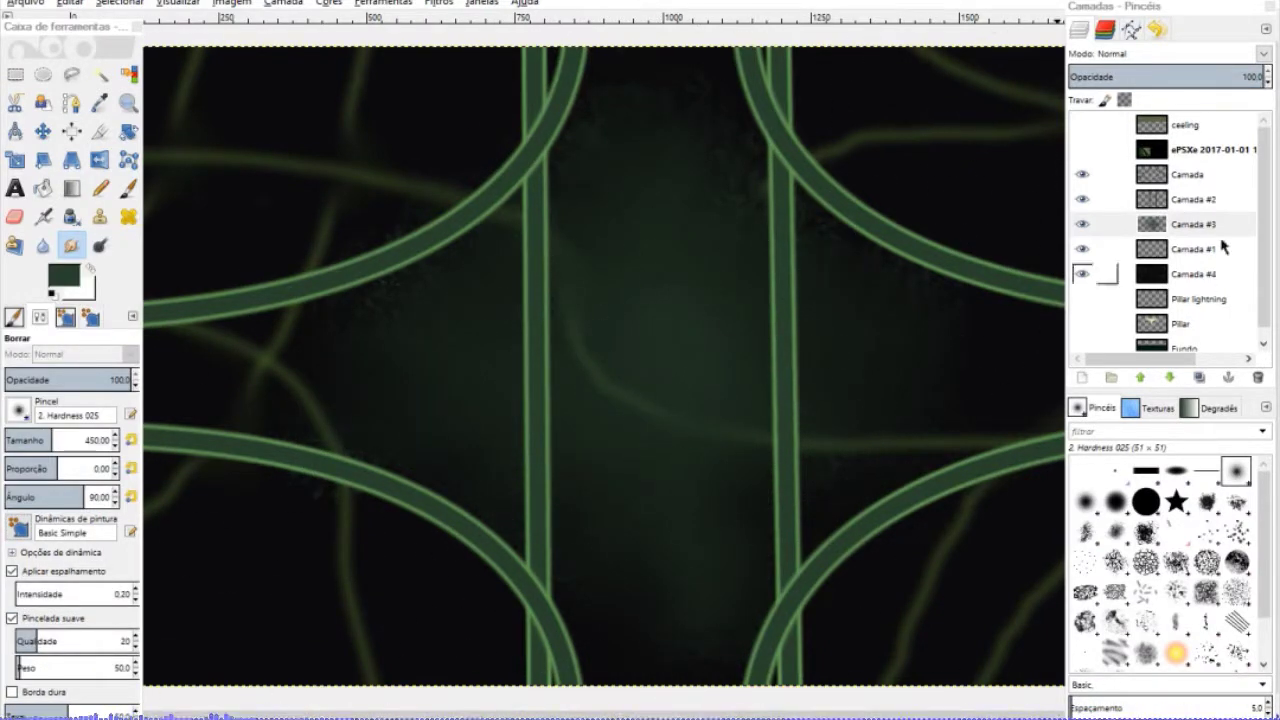
Select Camada #1, check Camada #4's visibility, and add a new layer above Camada #1.
{"action": "left_click", "coordinate": [1187, 174]}
{"action": "left_click", "coordinate": [1193, 249]}
{"action": "key", "text": "a"}
{"action": "left_click", "coordinate": [1081, 274]}
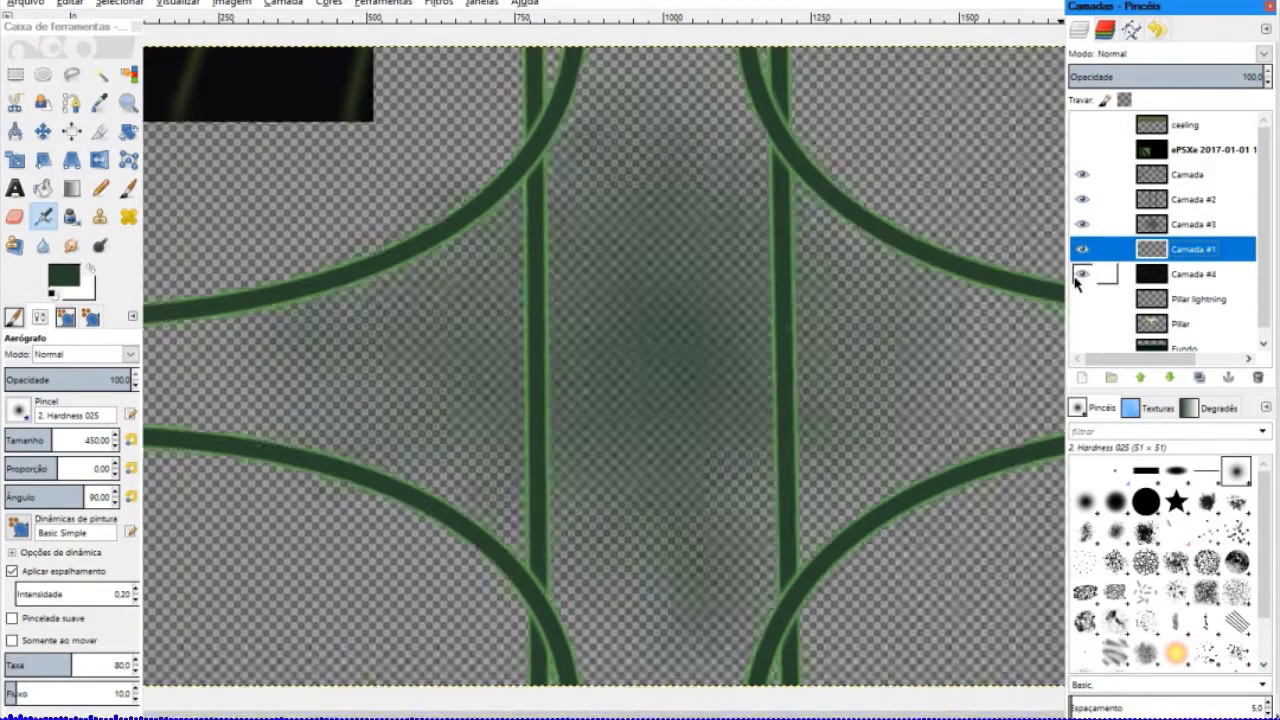
{"action": "left_click", "coordinate": [1081, 274]}
{"action": "key", "text": "shift+ctrl+n"}
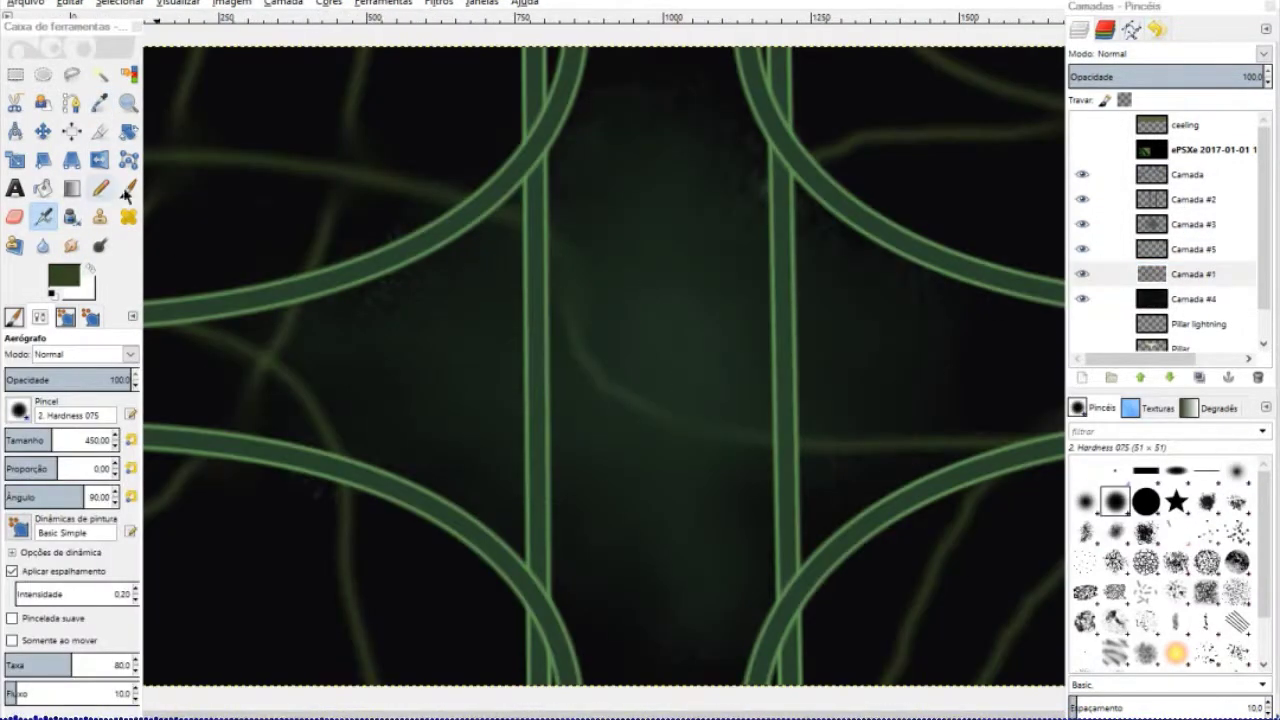
Paint thin crisscrossing green lines behind the tubes and smudge parts of them.
{"action": "key", "text": "p"}
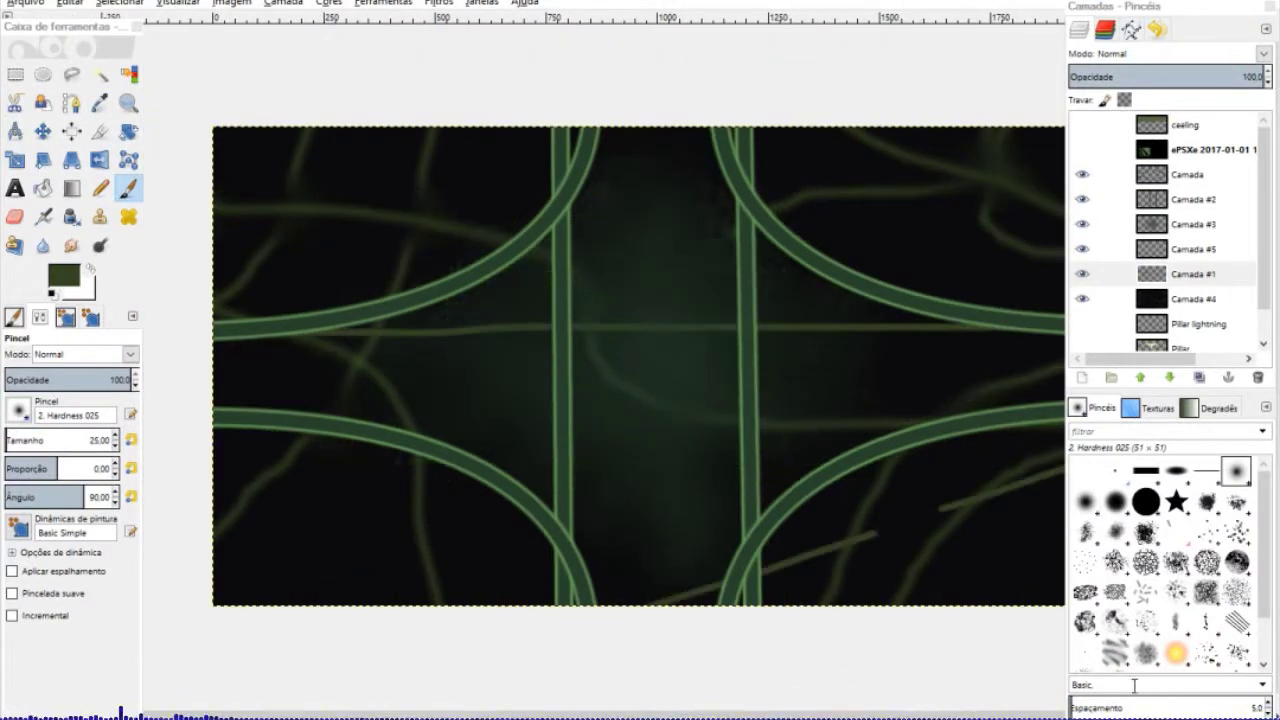
{"action": "key", "text": "minus"}
{"action": "left_click_drag", "start_coordinate": [1040, 457], "coordinate": [987, 470]}
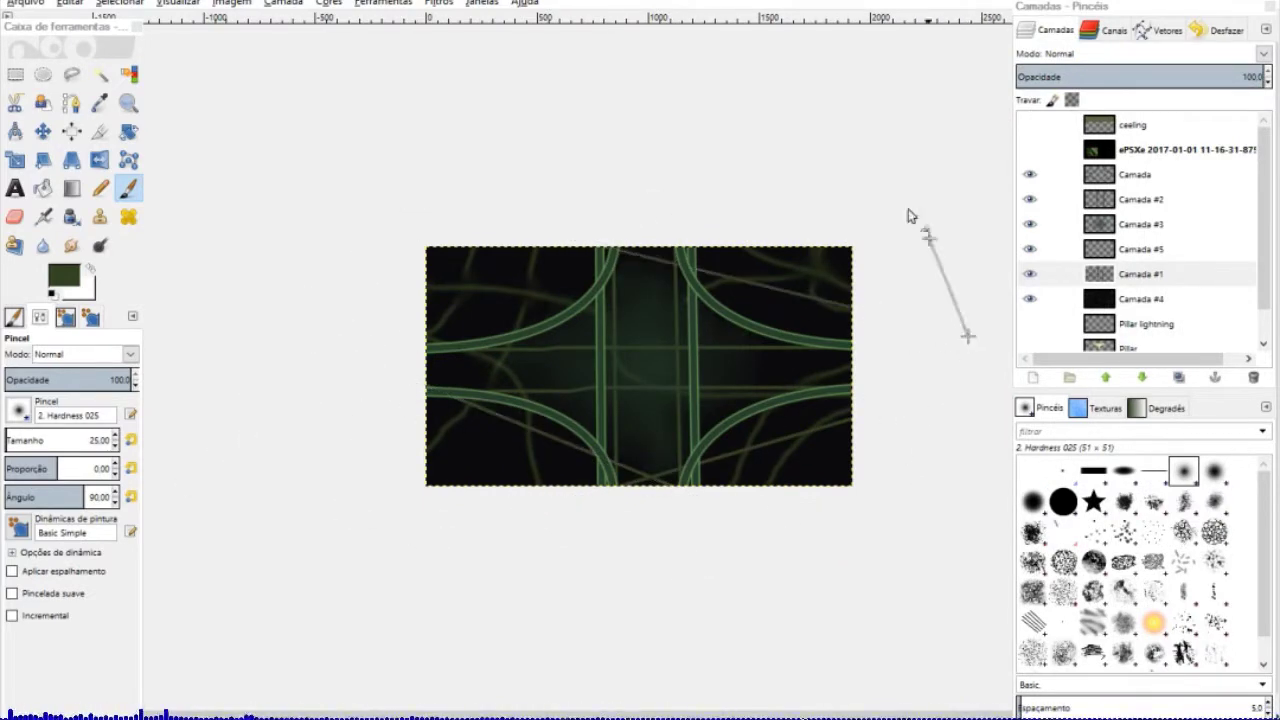
{"action": "key", "text": "plus"}
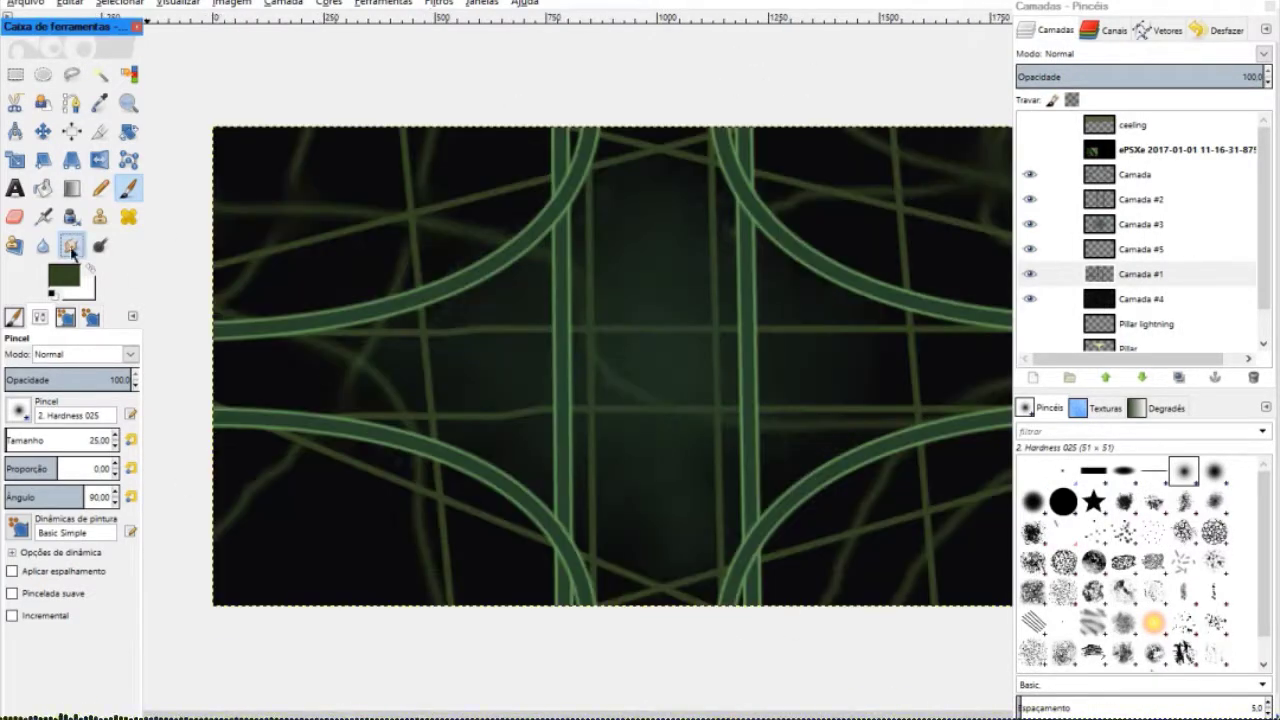
{"action": "key", "text": "shift+e"}
{"action": "key", "text": "minus"}
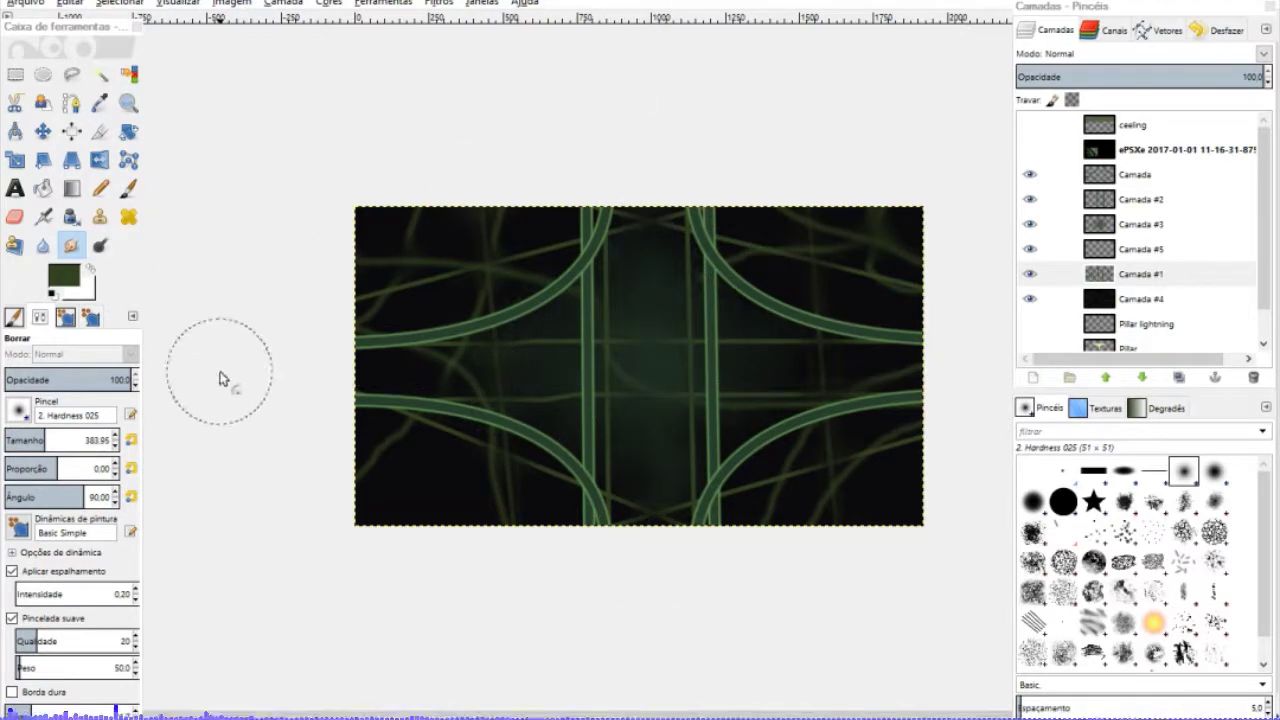
Merge the corridor tube layers down into a single layer.
{"action": "key", "text": "Page_Up"}
{"action": "key", "text": "Page_Up"}
{"action": "key", "text": "Page_Up"}
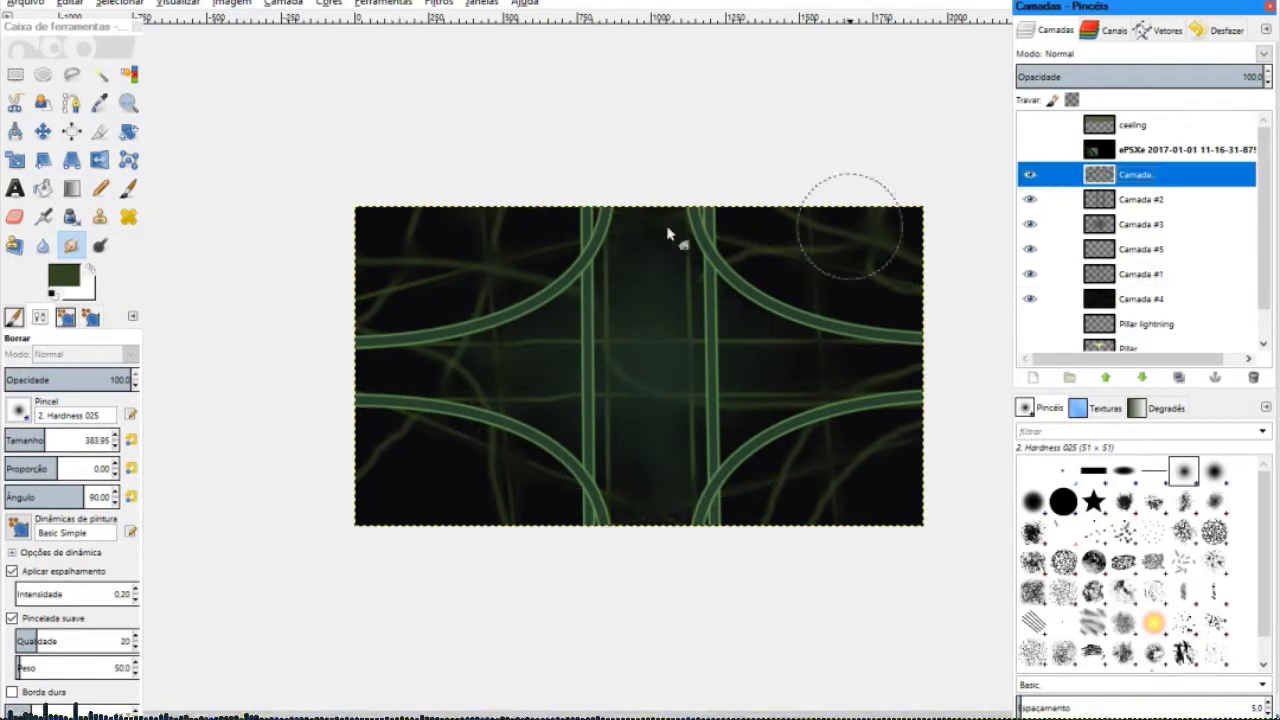
{"action": "key", "text": "Page_Down"}
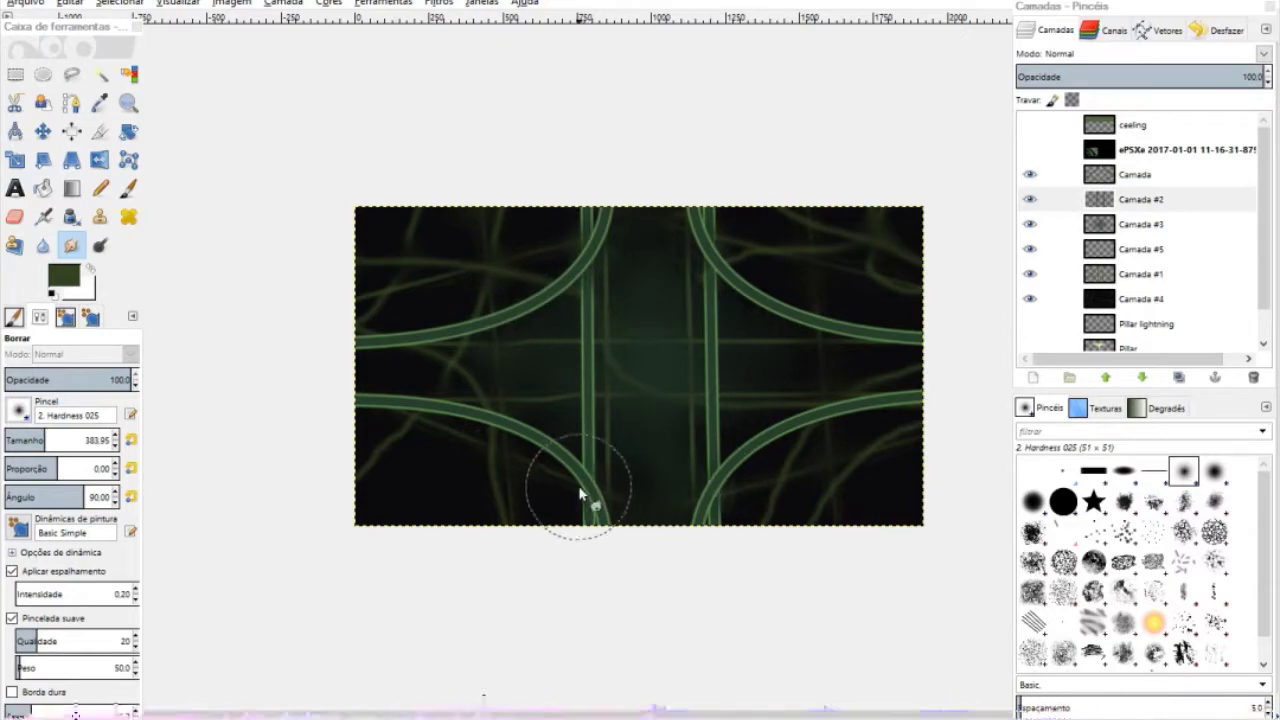
{"action": "right_click", "coordinate": [1144, 174]}
{"action": "left_click", "coordinate": [1057, 249]}
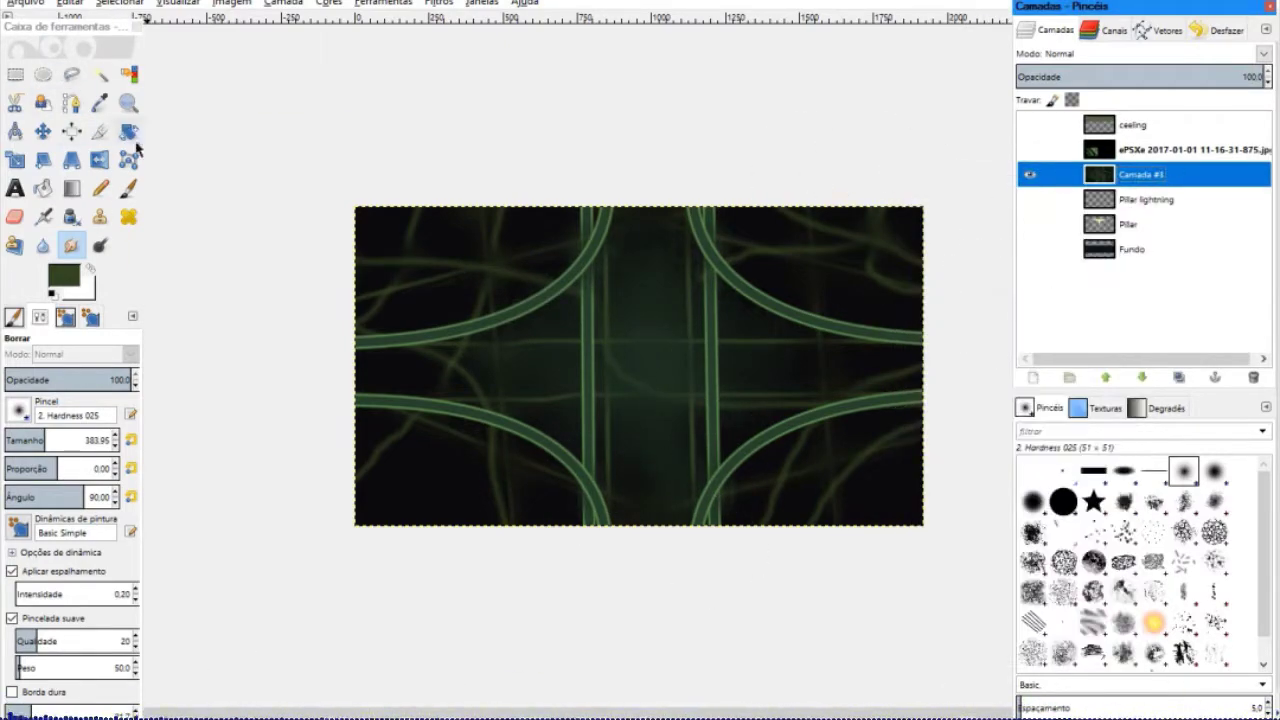
Try a perspective warp pulling the tube layer's top corners down, then cancel it.
{"action": "key", "text": "shift+p"}
{"action": "mouse_move", "coordinate": [314, 380]}
{"action": "left_mouse_down"}
{"action": "mouse_move", "coordinate": [333, 425]}
{"action": "mouse_move", "coordinate": [905, 428]}
{"action": "left_mouse_up"}
{"action": "key", "text": "minus"}
{"action": "key", "text": "minus"}
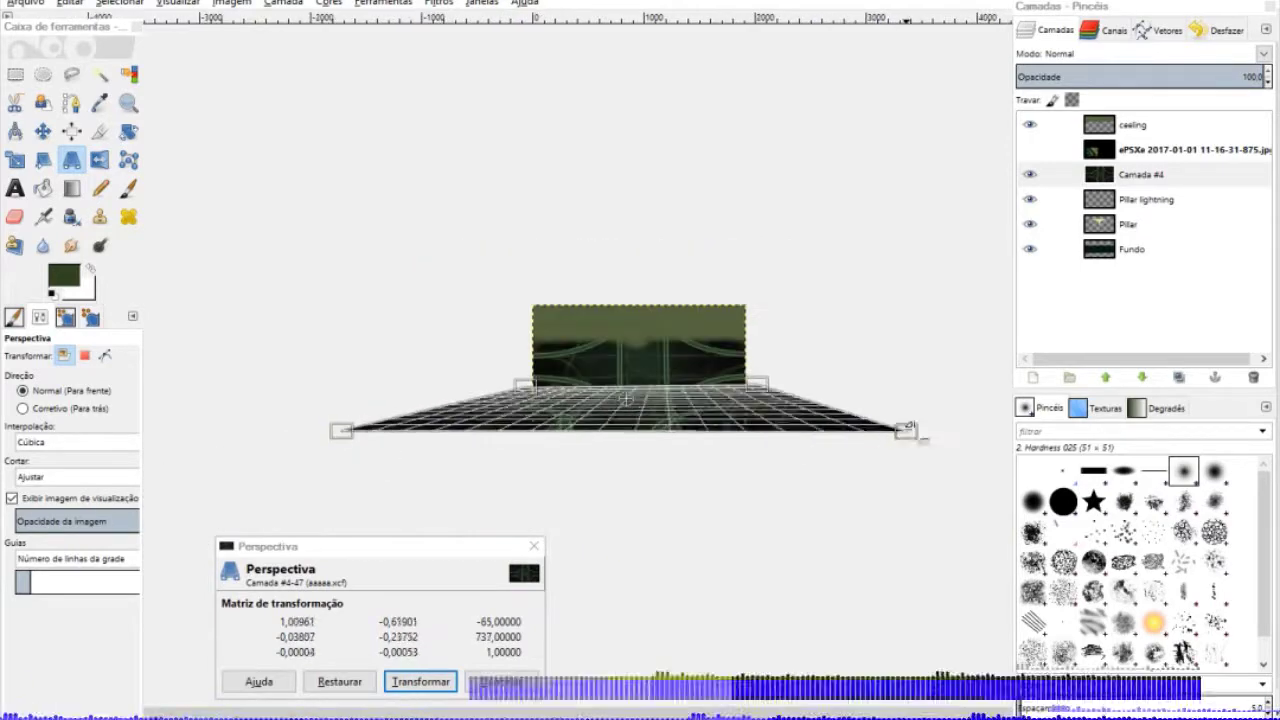
{"action": "left_click_drag", "start_coordinate": [341, 431], "coordinate": [280, 455]}
{"action": "key", "text": "plus"}
{"action": "key", "text": "plus"}
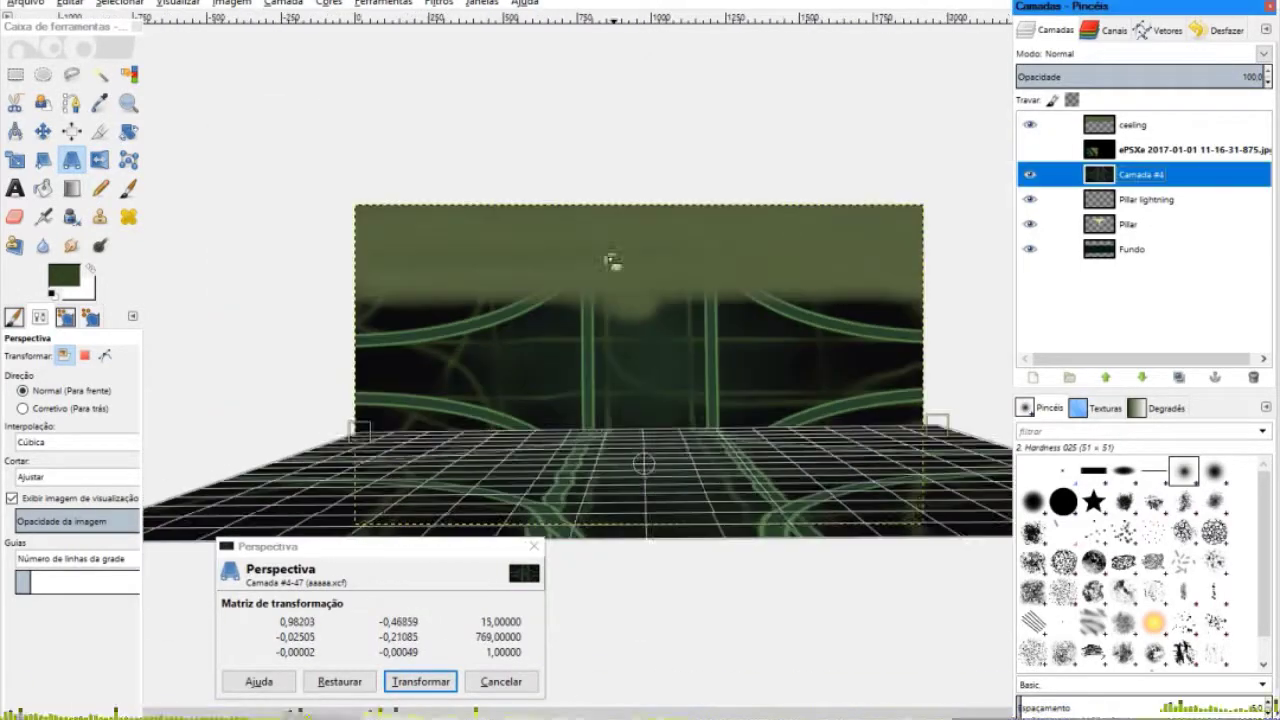
{"action": "key", "text": "minus"}
{"action": "key", "text": "minus"}
Spread the layer's bottom corners wider in perspective and lower Camada #4 to the stack bottom.
{"action": "key", "text": "r"}
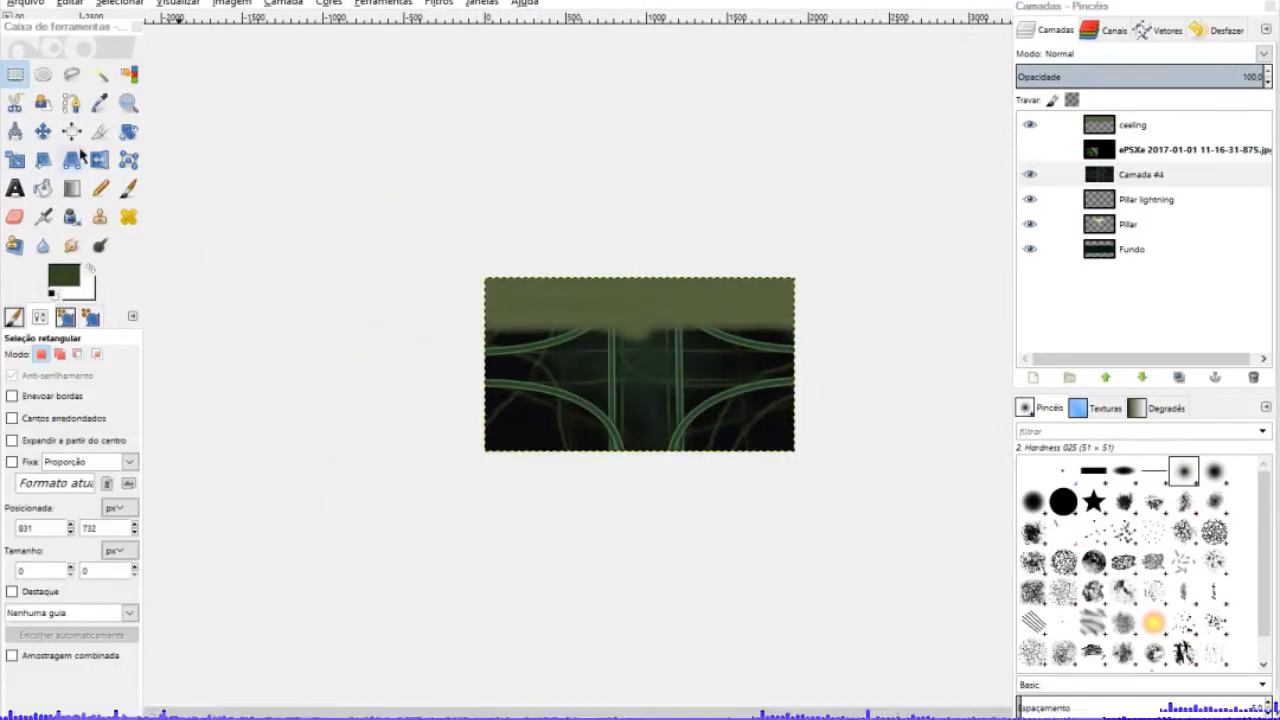
{"action": "left_click", "coordinate": [72, 160]}
{"action": "left_click_drag", "start_coordinate": [800, 451], "coordinate": [971, 449]}
{"action": "key", "text": "Return"}
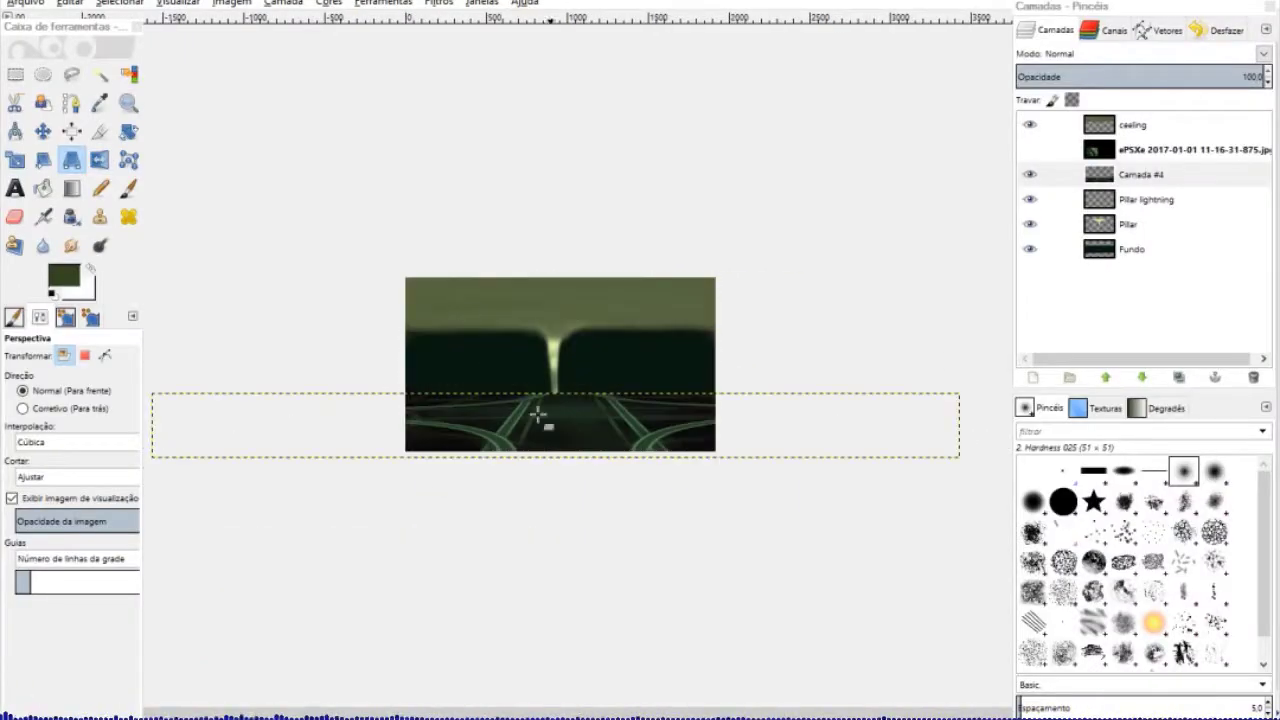
{"action": "key", "text": "plus"}
{"action": "left_click", "coordinate": [1141, 377], "text": "shift"}
{"action": "left_click", "coordinate": [528, 366]}
Pull the floor's top-left corner inward, then cancel that perspective transform.
{"action": "mouse_move", "coordinate": [314, 245]}
{"action": "left_mouse_down"}
{"action": "mouse_move", "coordinate": [390, 390]}
{"action": "mouse_move", "coordinate": [863, 448]}
{"action": "left_mouse_up"}
{"action": "key", "text": "minus"}
{"action": "scroll", "coordinate": [549, 434], "scroll_direction": "up", "scroll_amount": 3}
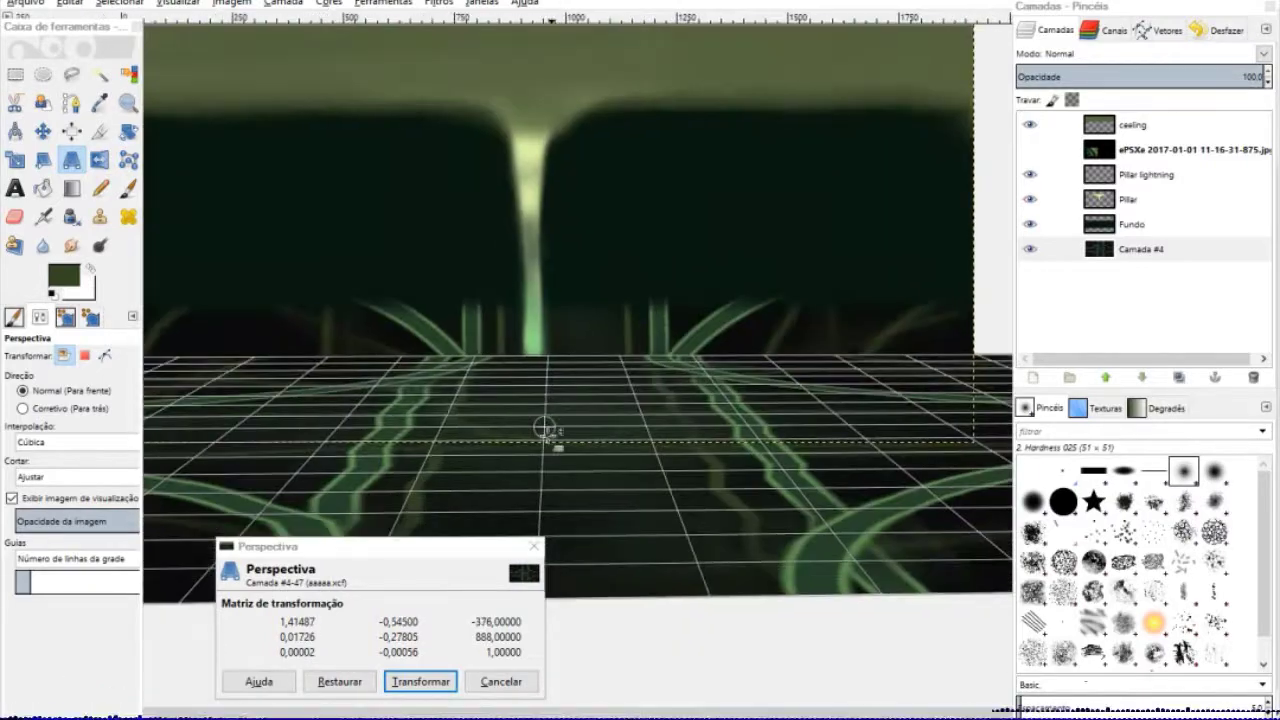
{"action": "scroll", "coordinate": [571, 486], "scroll_direction": "down", "scroll_amount": 2}
{"action": "key", "text": "Escape"}
Reshape the tube layer in perspective into a receding floor beneath the pillar.
{"action": "key", "text": "r"}
{"action": "left_click", "coordinate": [71, 160]}
{"action": "left_click", "coordinate": [640, 364]}
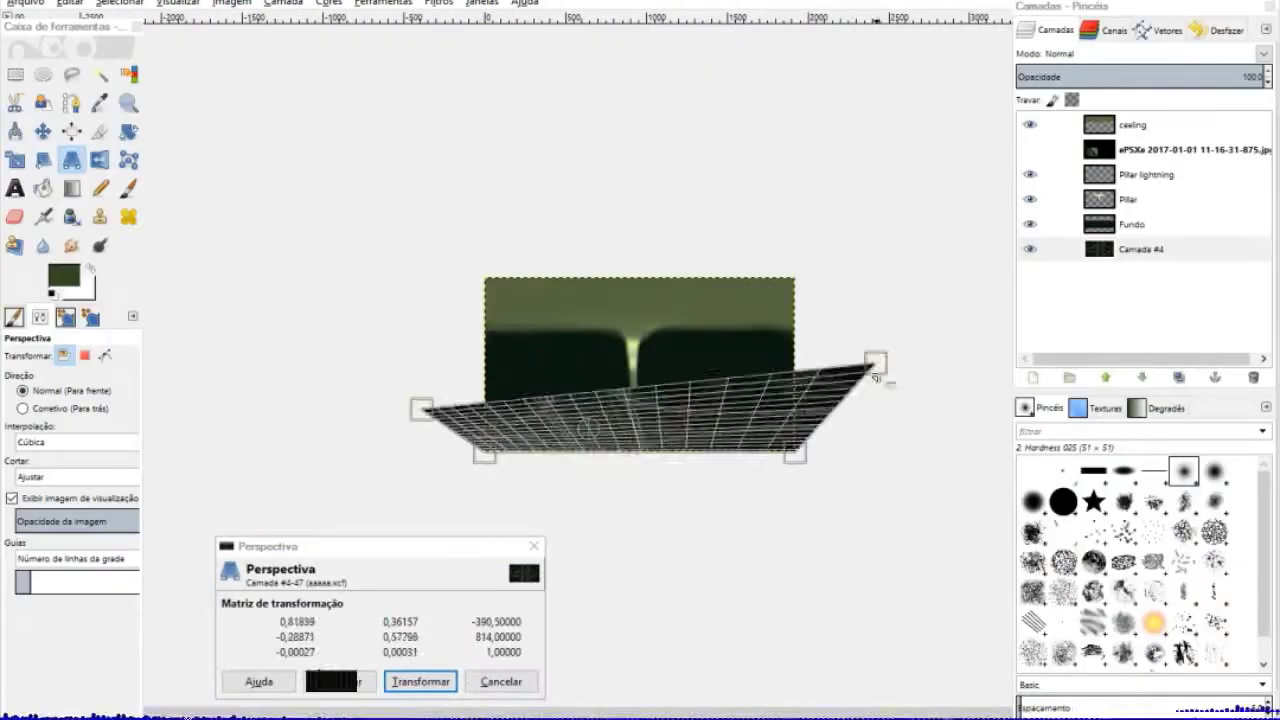
{"action": "left_click_drag", "start_coordinate": [877, 400], "coordinate": [957, 432]}
{"action": "key", "text": "minus"}
{"action": "key", "text": "plus"}
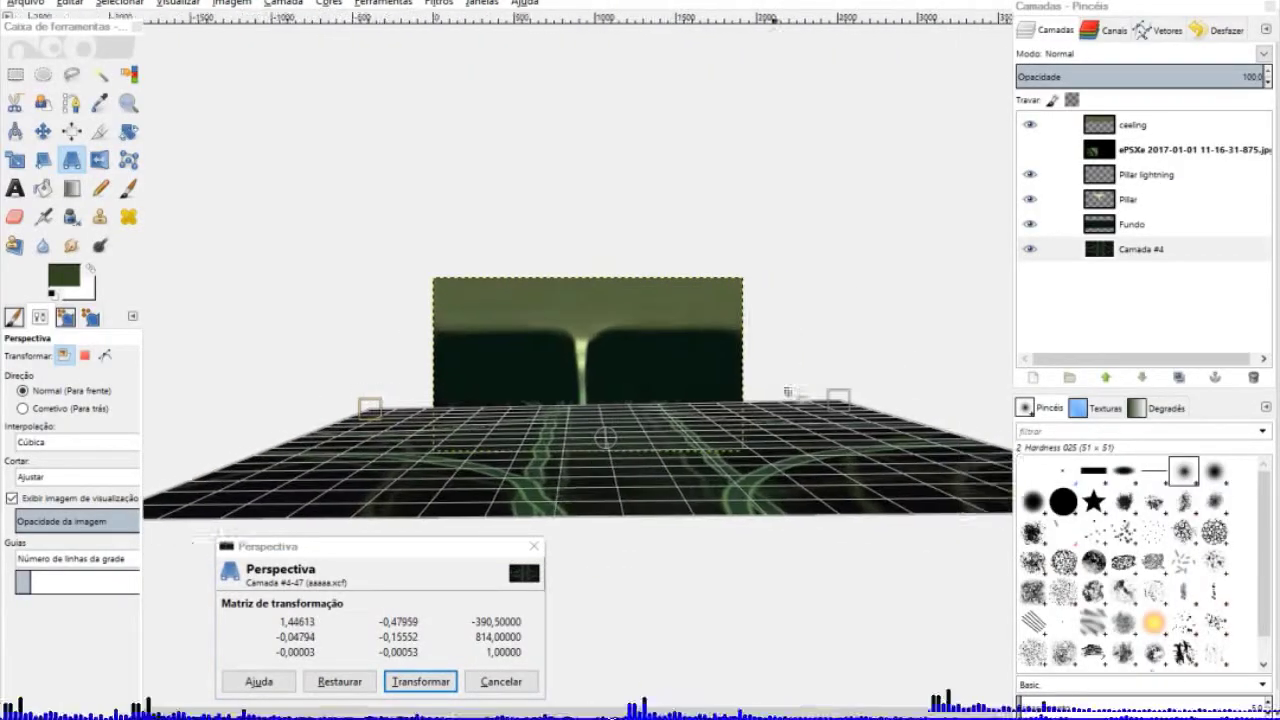
{"action": "left_click_drag", "start_coordinate": [505, 430], "coordinate": [644, 362]}
{"action": "key", "text": "Return"}
{"action": "key", "text": "plus"}
{"action": "key", "text": "plus"}
{"action": "key", "text": "plus"}
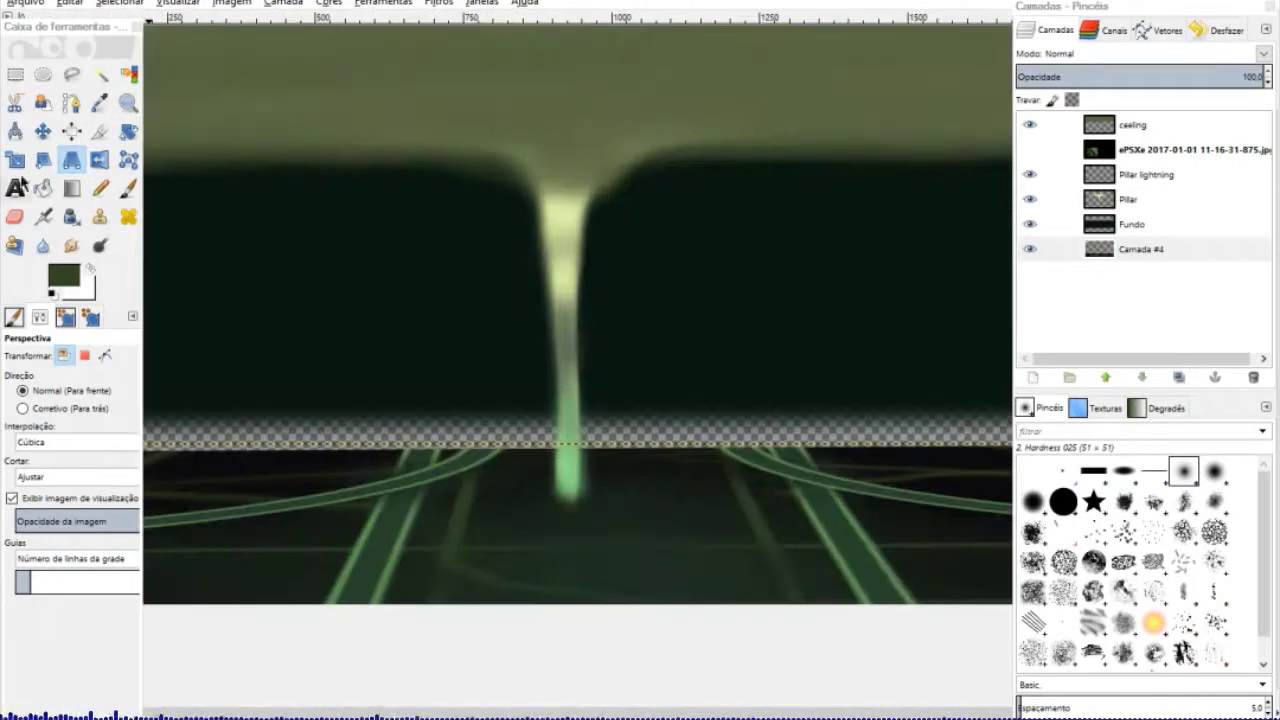
Select the Pillar lightning layer and delete it.
{"action": "key", "text": "m"}
{"action": "key", "text": "plus"}
{"action": "left_click", "coordinate": [696, 474]}
{"action": "key", "text": "Page_Down"}
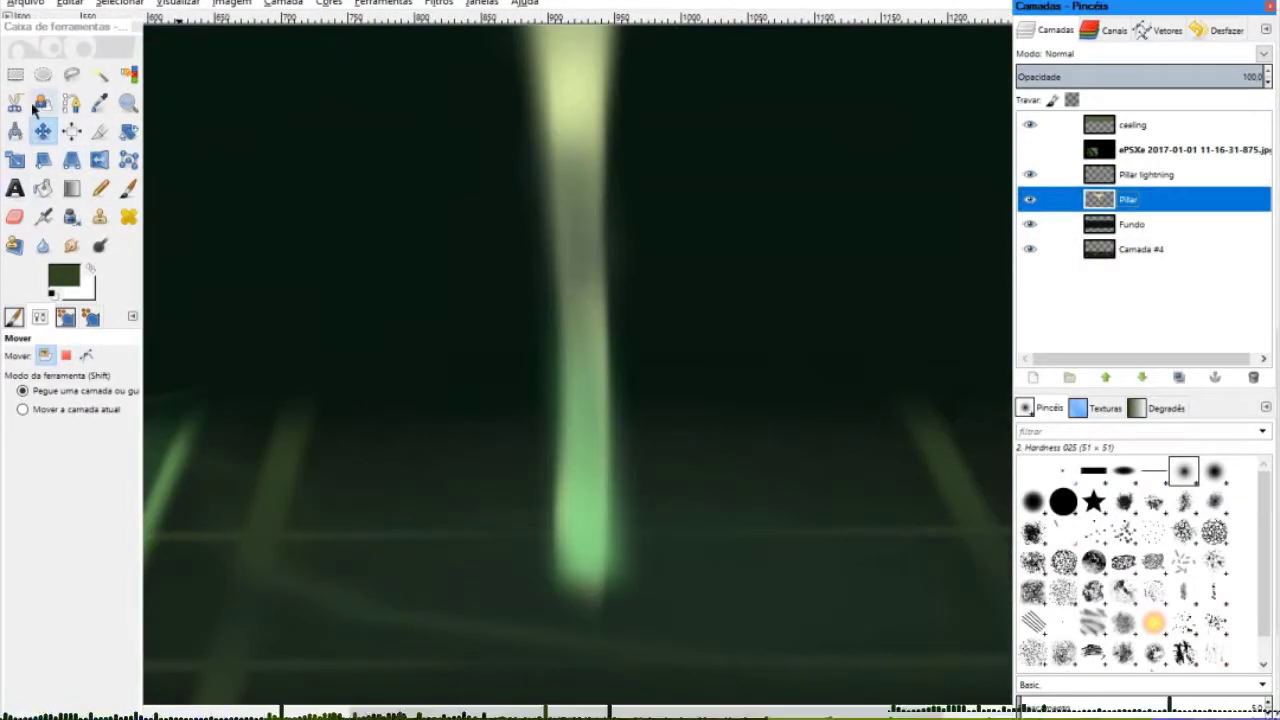
{"action": "key", "text": "shift+e"}
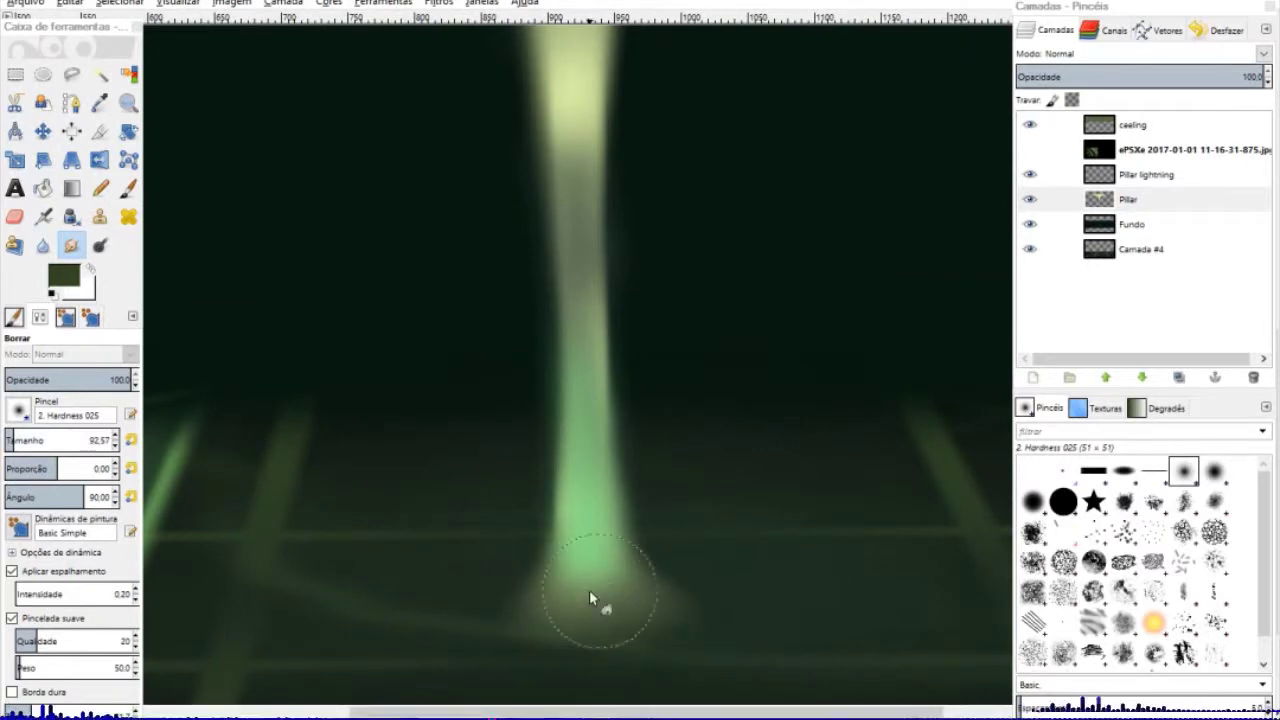
{"action": "key", "text": "Page_Up"}
{"action": "key", "text": "minus"}
{"action": "key", "text": "minus"}
{"action": "key", "text": "minus"}
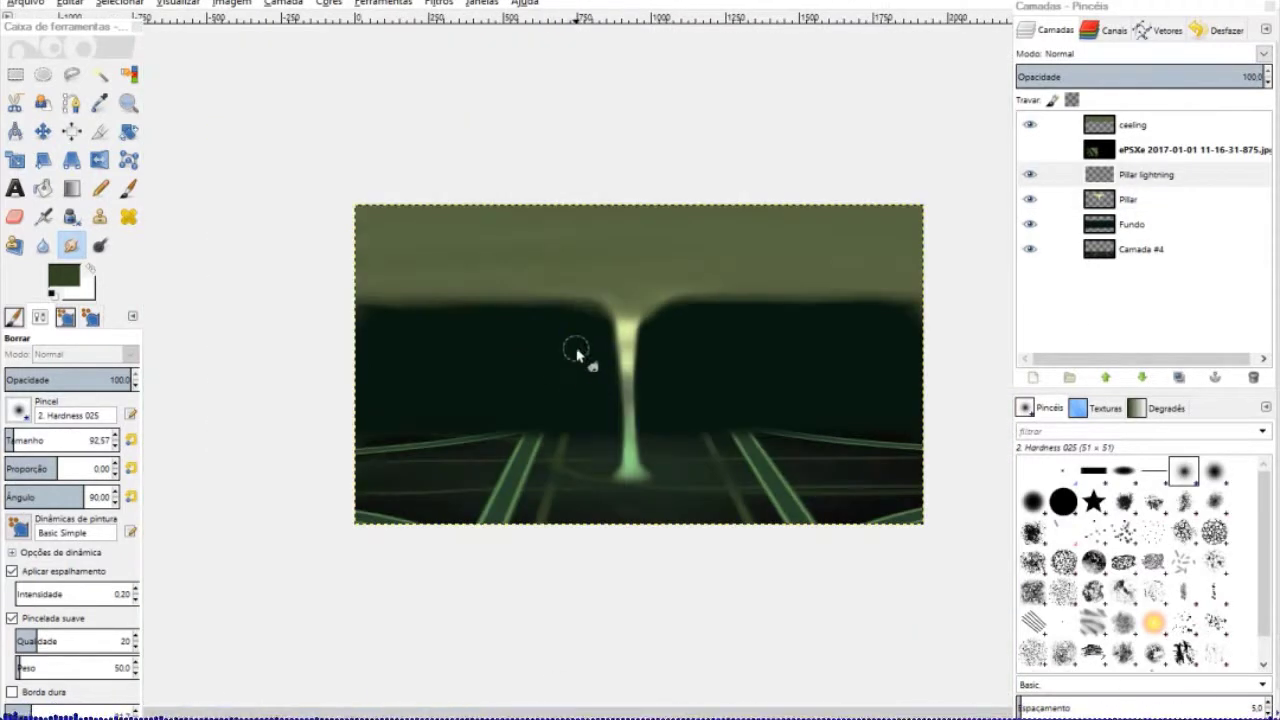
{"action": "right_click", "coordinate": [1093, 180]}
{"action": "left_click", "coordinate": [950, 314]}
Erase the ceiling layer softly around the top of the pillar with a smaller eraser.
{"action": "key", "text": "o"}
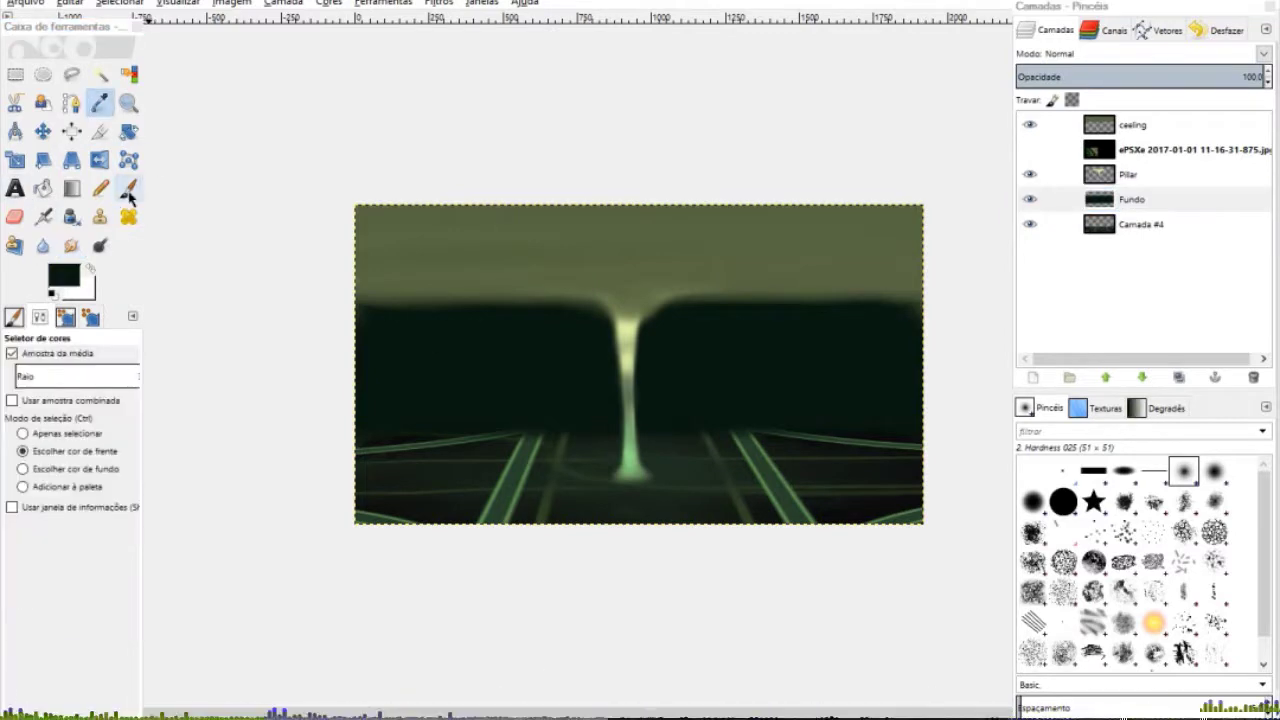
{"action": "key", "text": "p"}
{"action": "key", "text": "Page_Up"}
{"action": "key", "text": "Page_Up"}
{"action": "key", "text": "1"}
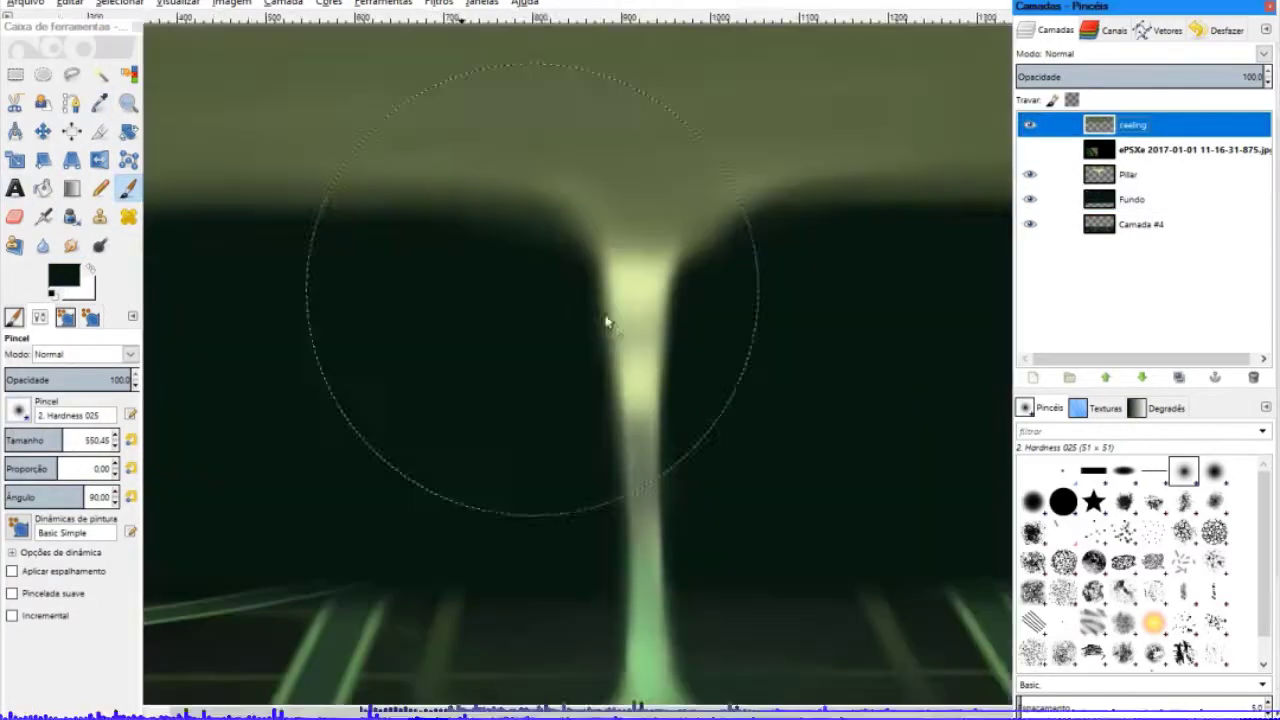
{"action": "key", "text": "Page_Up"}
{"action": "key", "text": "shift+e"}
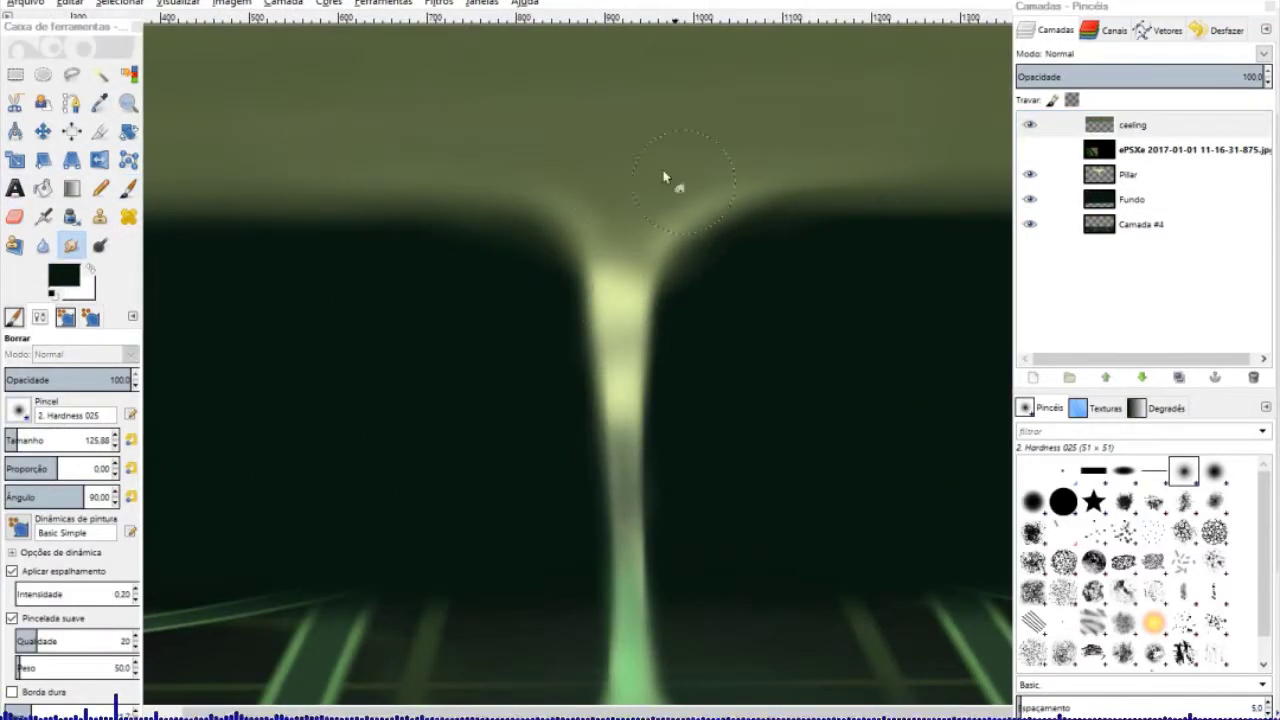
{"action": "scroll", "coordinate": [613, 500], "scroll_direction": "down", "scroll_amount": 5}
{"action": "scroll", "coordinate": [651, 620], "scroll_direction": "down", "scroll_amount": 2}
Add a new empty layer on top of the stack.
{"action": "key", "text": "minus"}
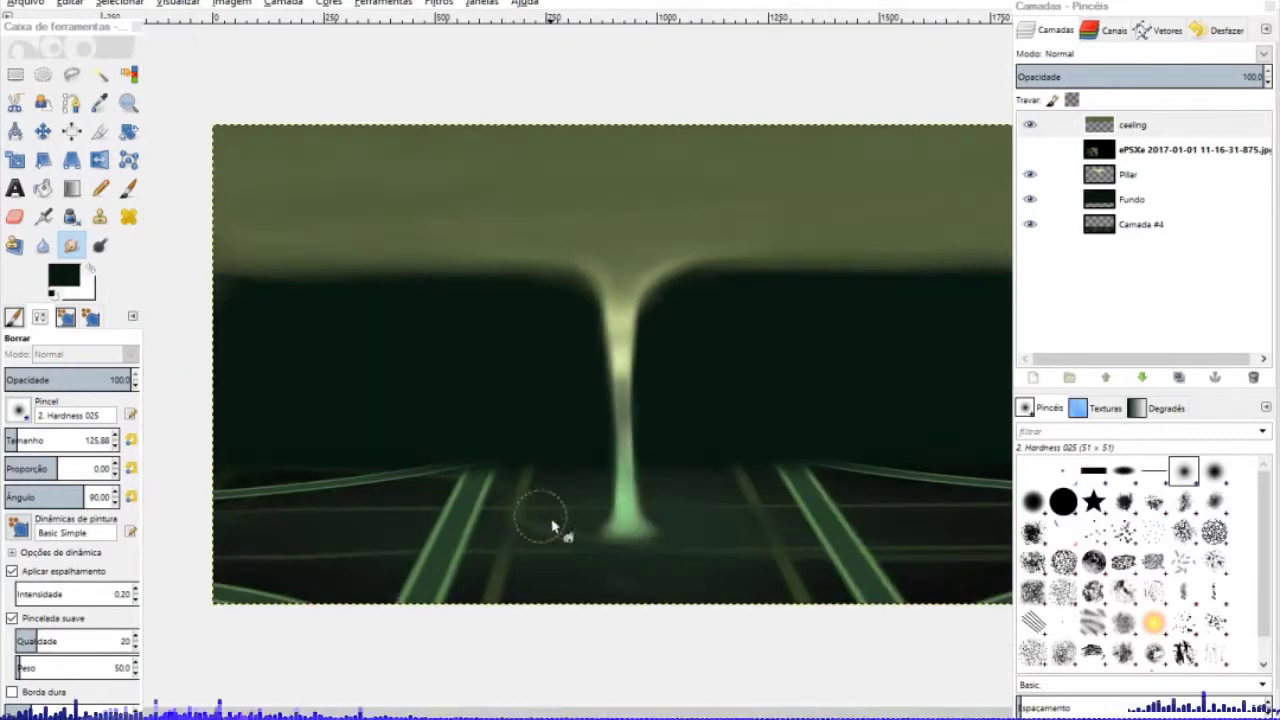
{"action": "key", "text": "shift+ctrl+n"}
{"action": "key", "text": "Return"}
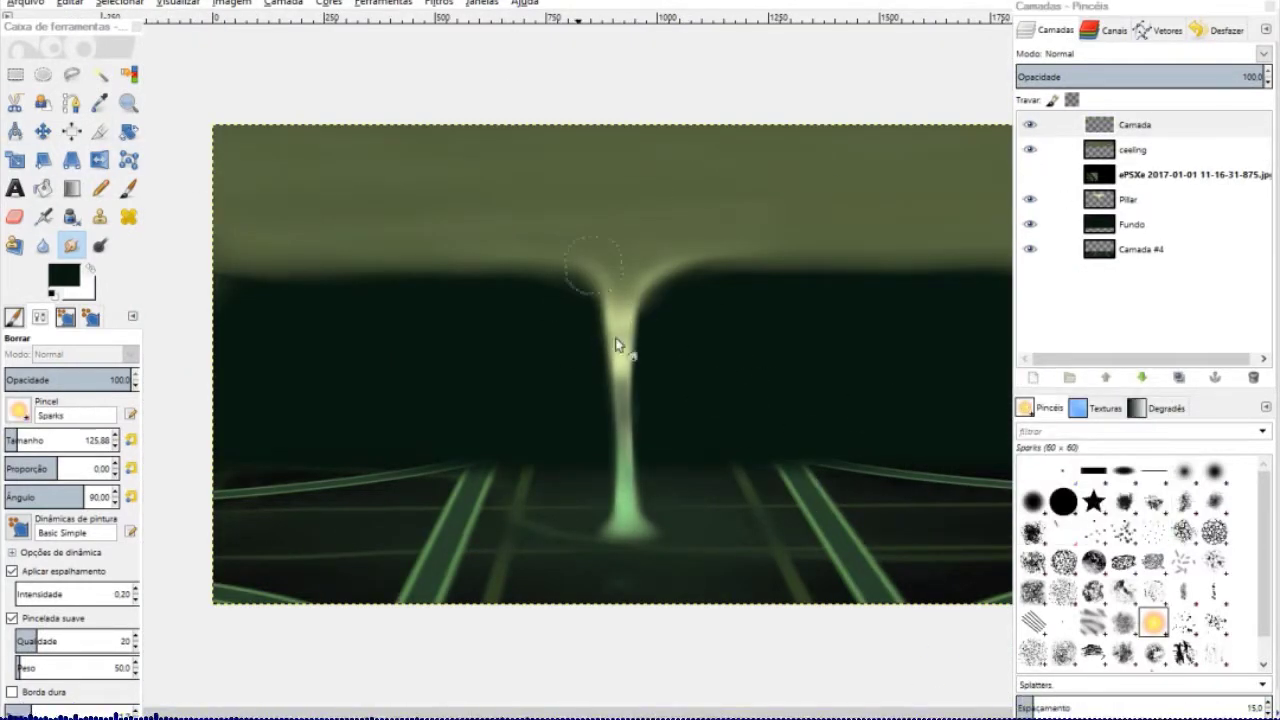
Paint Sparks-brush light at the pillar base, erasing back parts of it.
{"action": "key", "text": "p"}
{"action": "key", "text": "shift+e"}
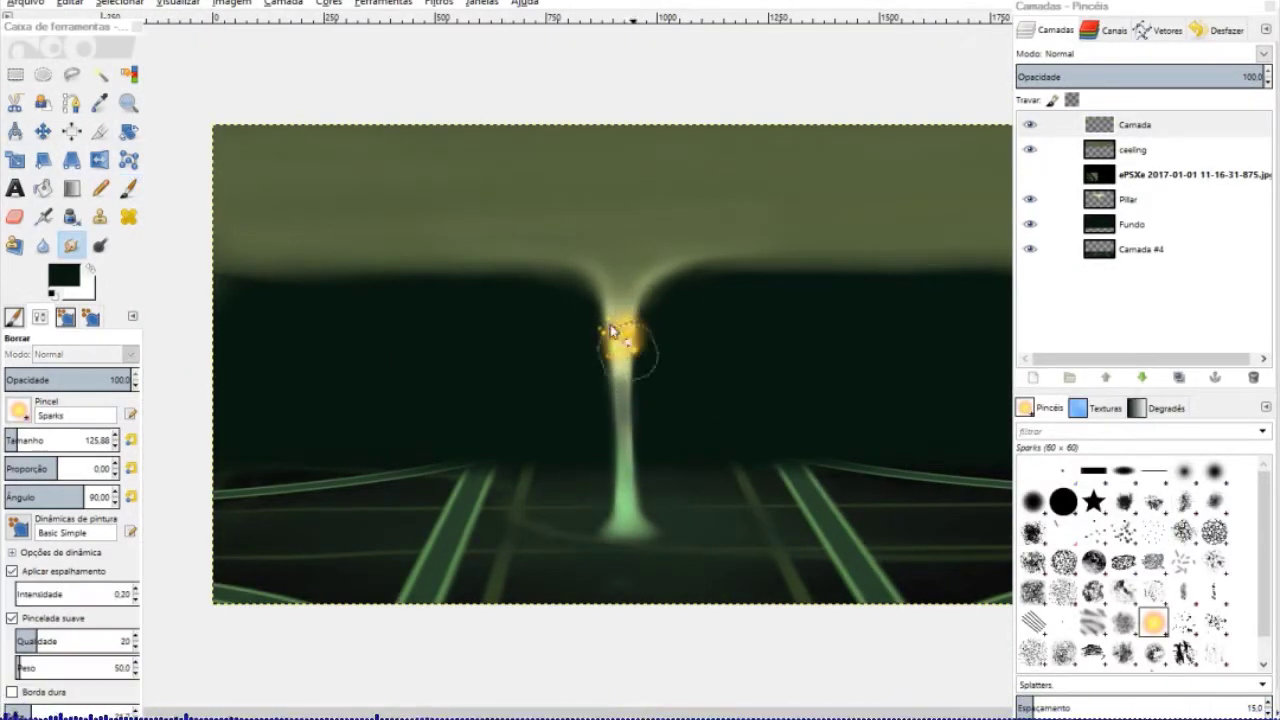
{"action": "key", "text": "p"}
{"action": "key", "text": "shift+e"}
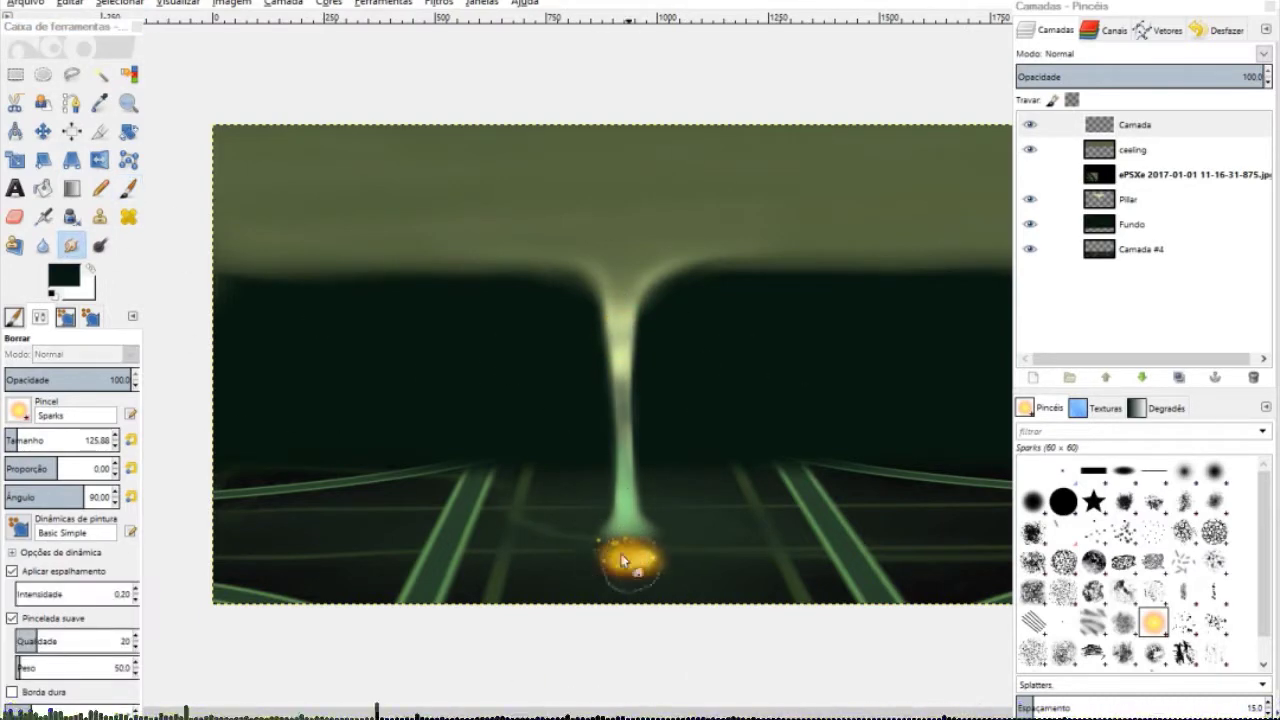
Add new layer Camada #1 and set a dark foreground colour for airbrushing the glow.
{"action": "key", "text": "ctrl+shift+n"}
{"action": "key", "text": "Return"}
{"action": "key", "text": "p"}
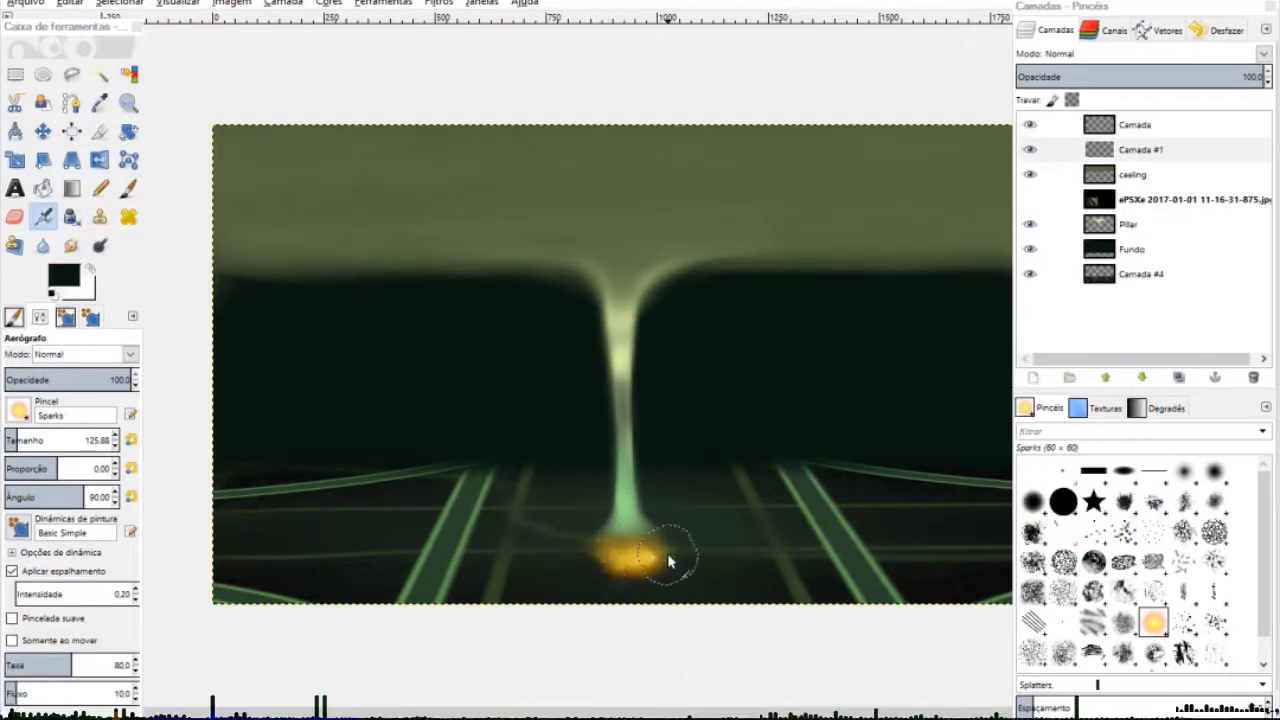
{"action": "left_click", "coordinate": [63, 275]}
{"action": "left_click", "coordinate": [608, 415]}
{"action": "left_click", "coordinate": [42, 217]}
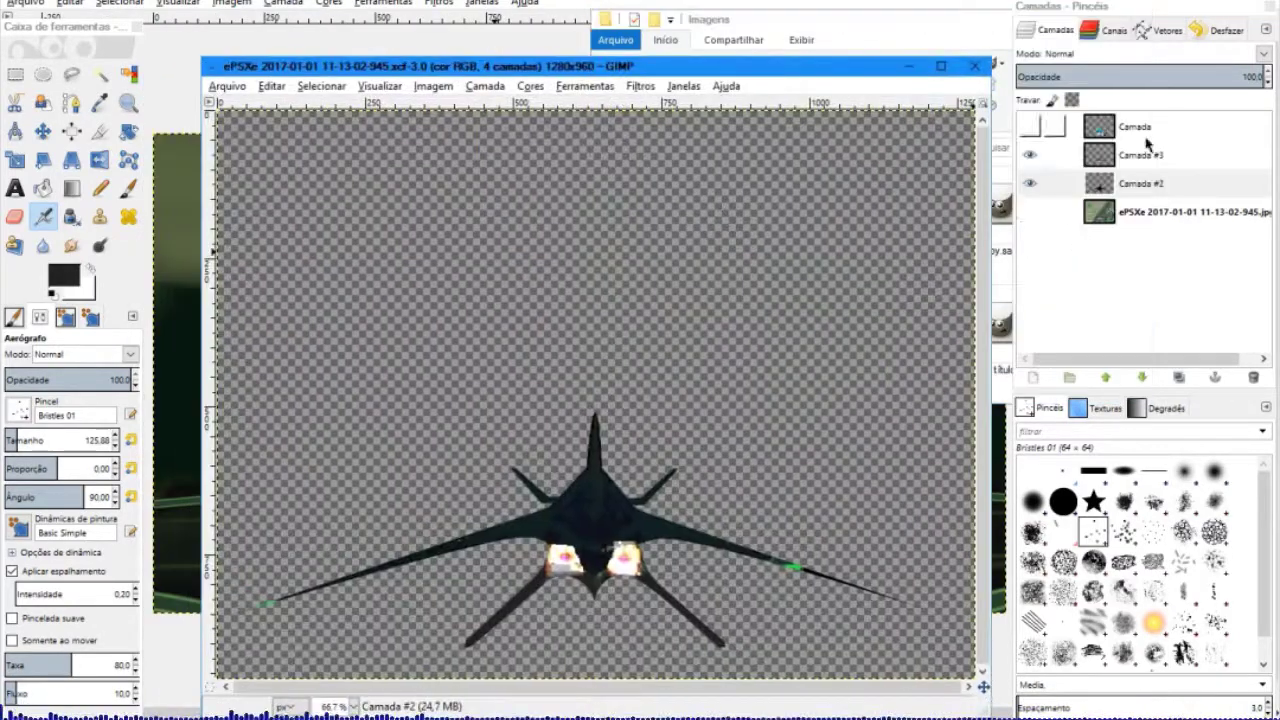
Delete the extra layer in the ship image and copy the black ship silhouette.
{"action": "left_click", "coordinate": [1140, 155]}
{"action": "left_click", "coordinate": [1253, 377]}
{"action": "key", "text": "r"}
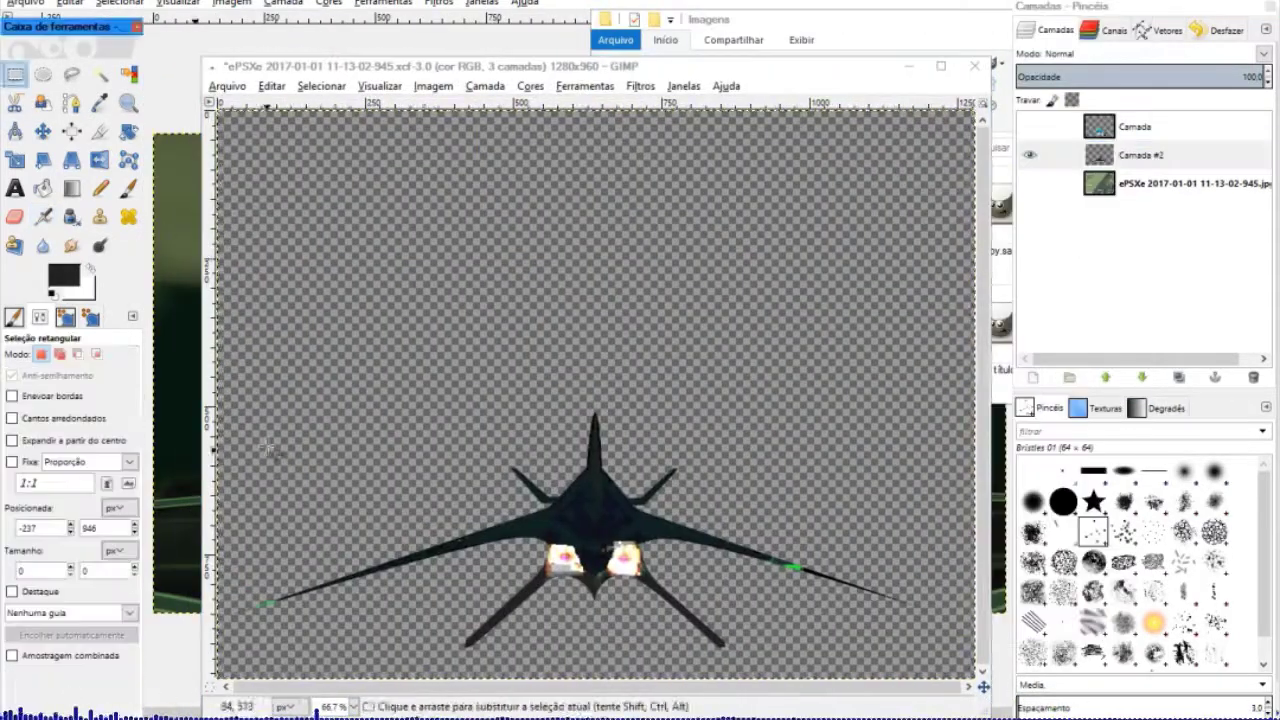
{"action": "left_click_drag", "start_coordinate": [185, 402], "coordinate": [940, 676]}
{"action": "key", "text": "ctrl+c"}
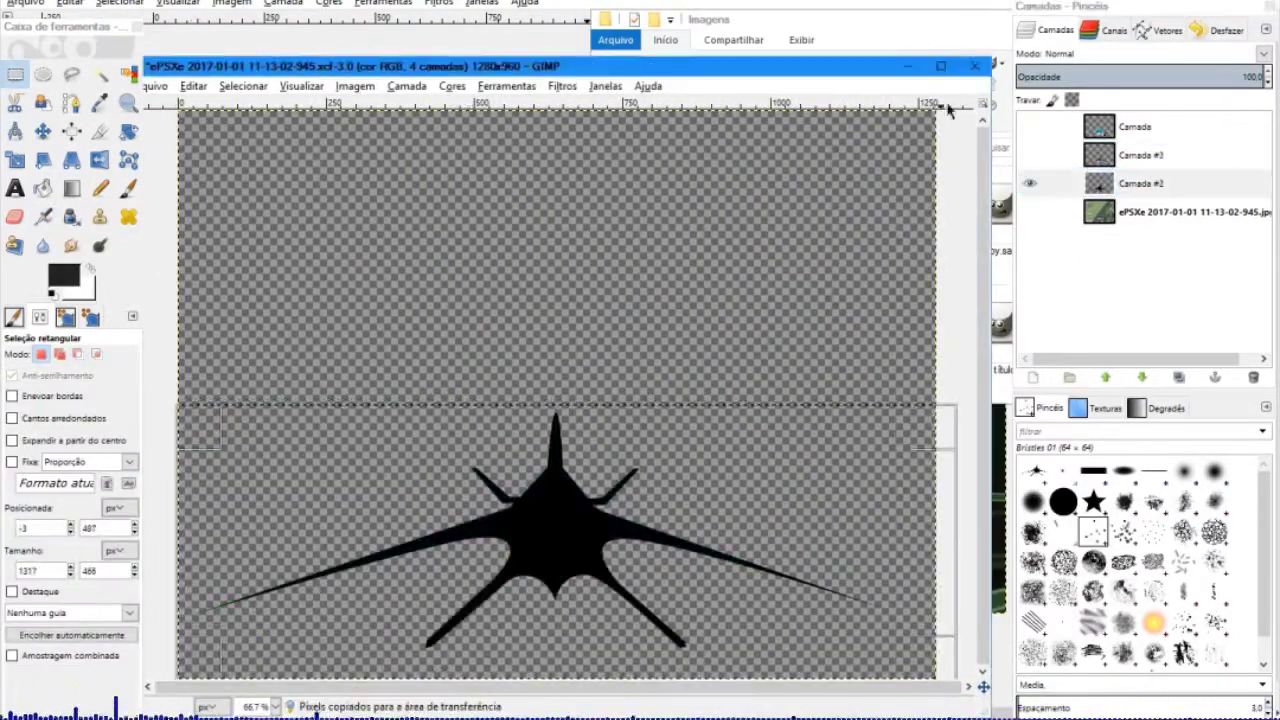
Paste the silhouette into the corridor as its own layer and tilt it in perspective.
{"action": "key", "text": "ctrl+v"}
{"action": "key", "text": "ctrl+h"}
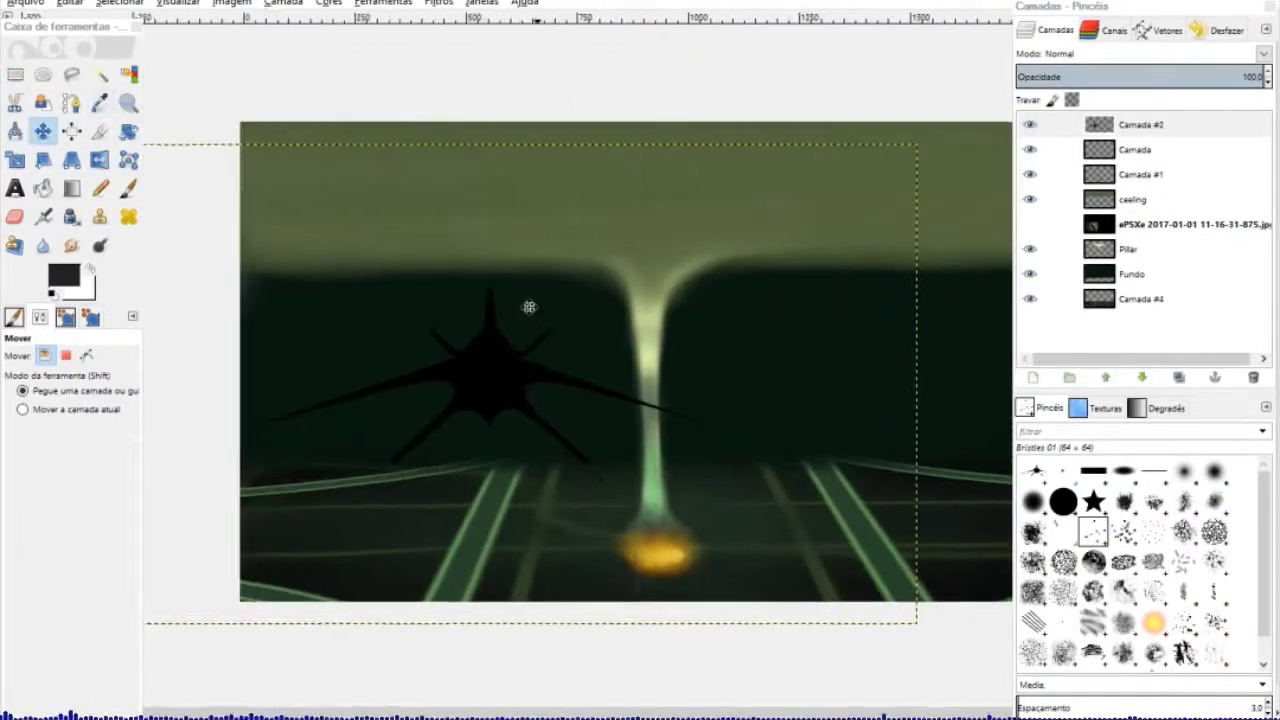
{"action": "left_click", "coordinate": [71, 160]}
{"action": "left_click_drag", "start_coordinate": [925, 165], "coordinate": [916, 260]}
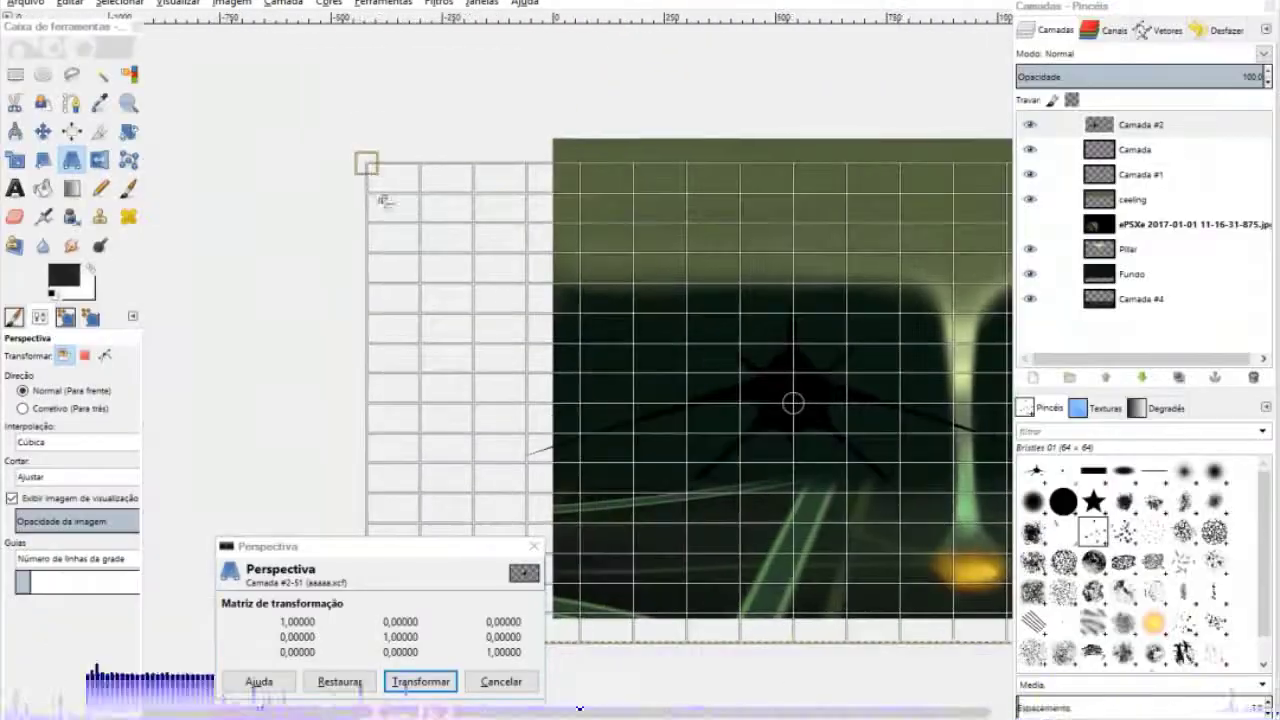
{"action": "scroll", "coordinate": [916, 260], "scroll_direction": "up", "scroll_amount": 4}
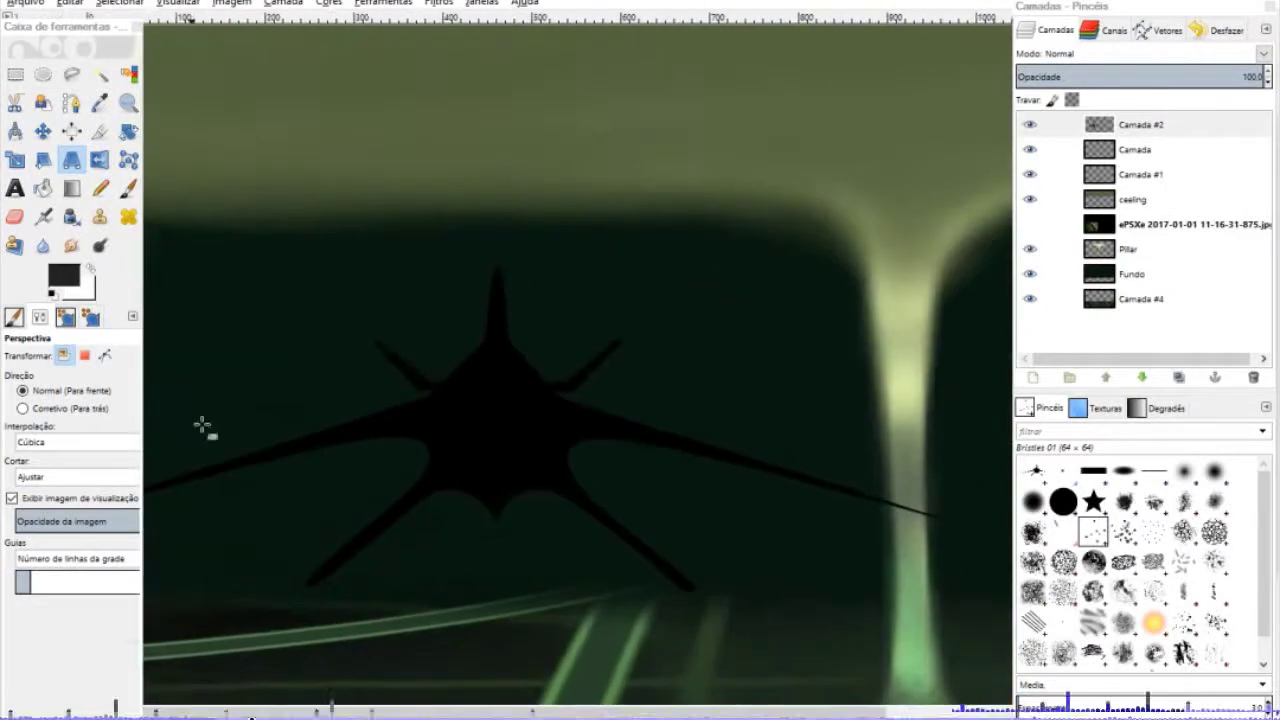
Start a path outlining the ship's body with the Paths tool.
{"action": "key", "text": "r"}
{"action": "left_click", "coordinate": [71, 102]}
{"action": "left_click", "coordinate": [508, 426]}
{"action": "scroll", "coordinate": [580, 323], "scroll_direction": "down", "scroll_amount": 3}
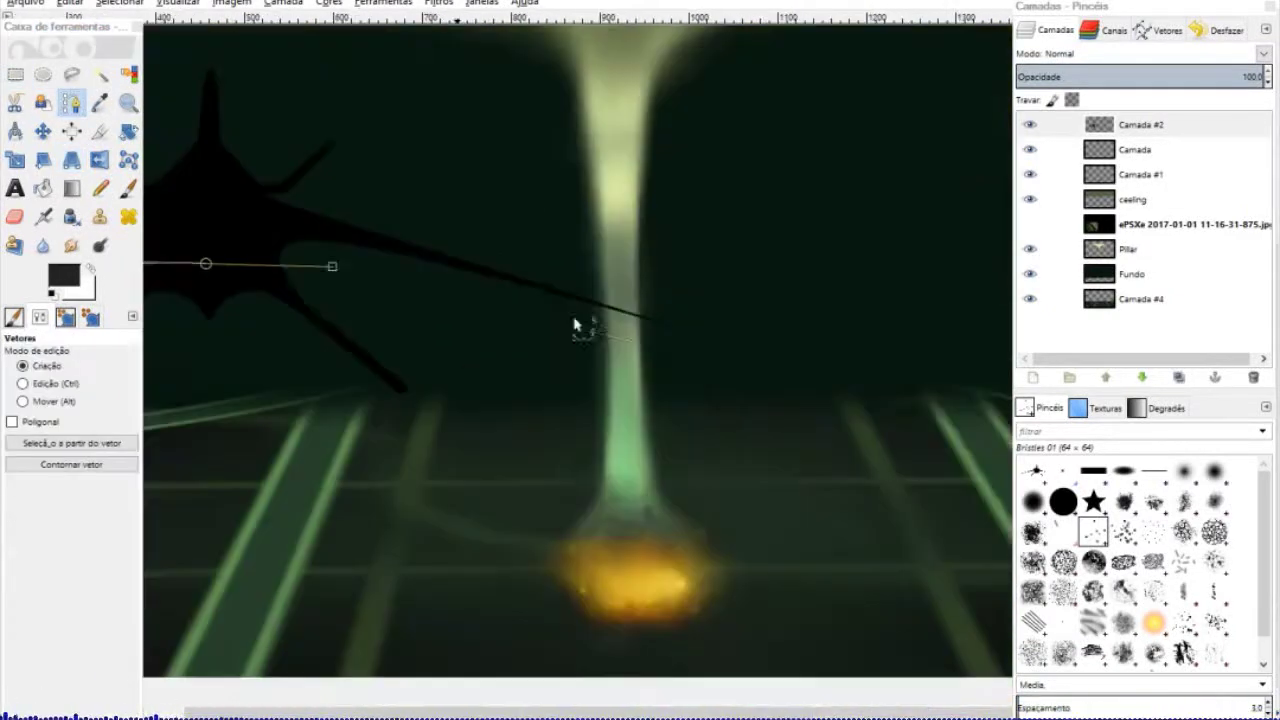
{"action": "scroll", "coordinate": [450, 350], "scroll_direction": "down", "scroll_amount": 2}
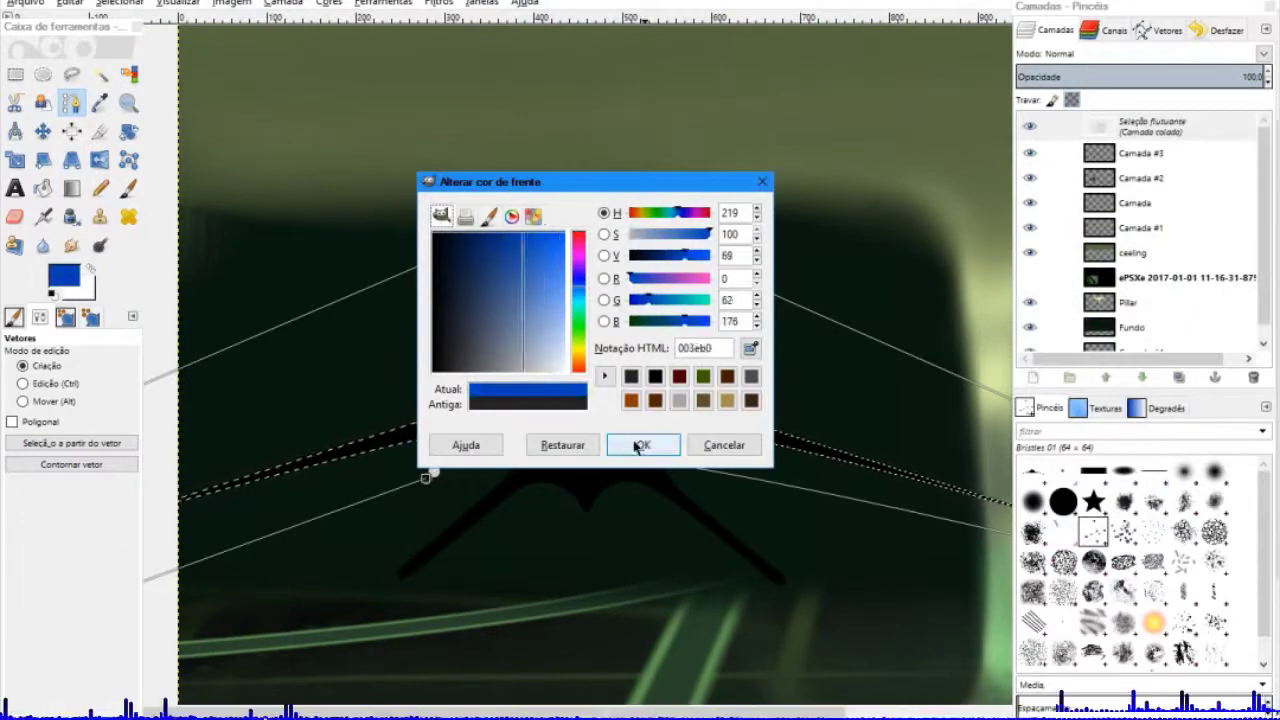
Create a new transparent layer and turn the ship outline path into a selection.
{"action": "left_click", "coordinate": [641, 445]}
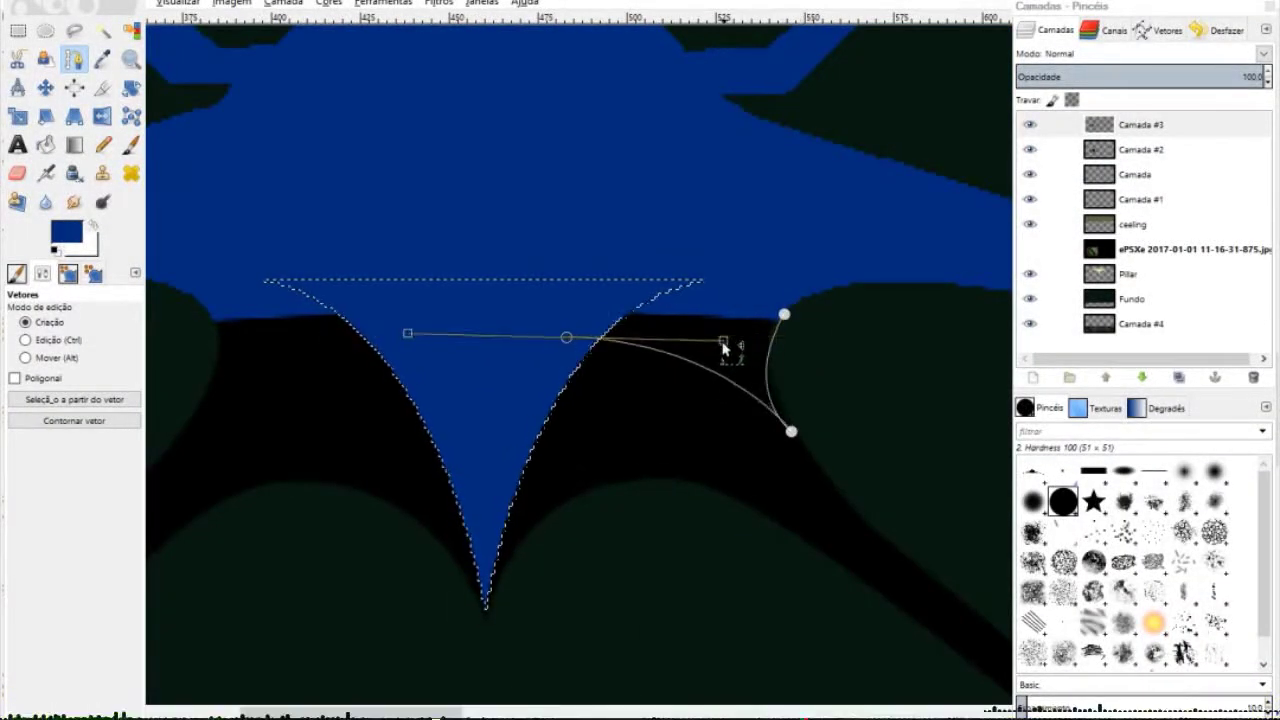
{"action": "scroll", "coordinate": [365, 322], "scroll_direction": "left", "scroll_amount": 3}
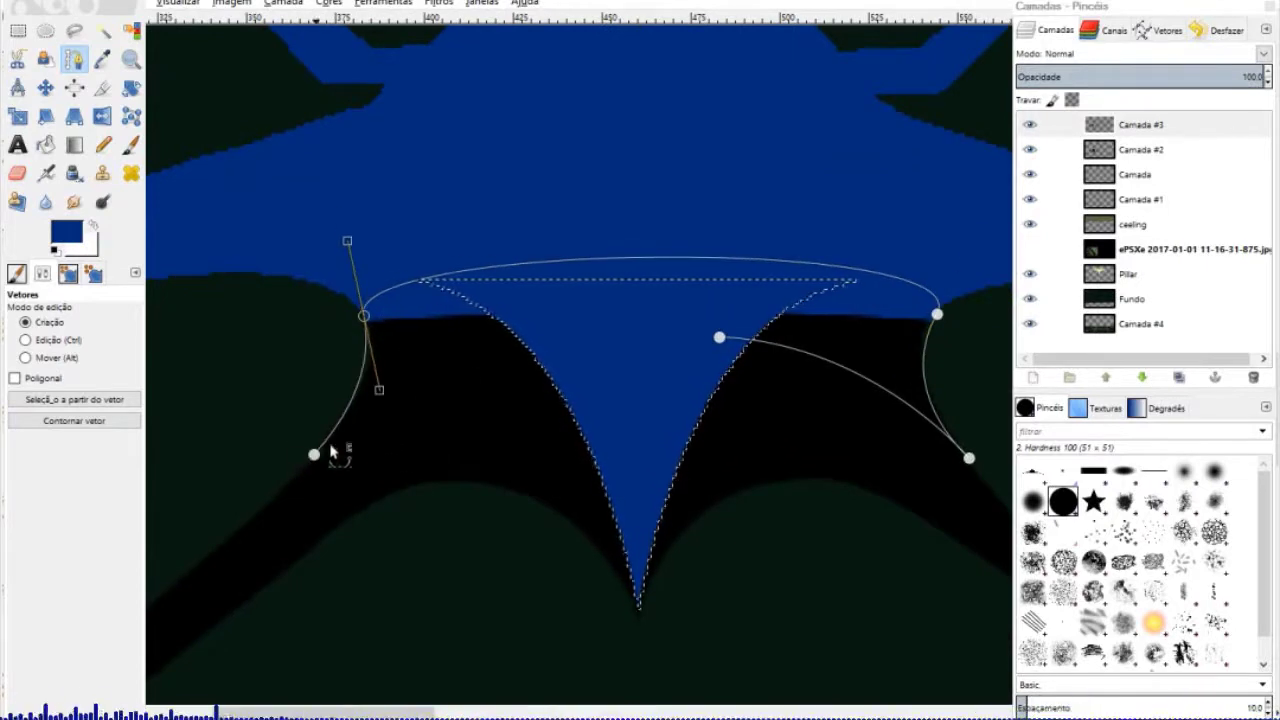
{"action": "left_click", "coordinate": [97, 404]}
Bucket-fill the selected ship body dark blue, then clear the selection.
{"action": "key", "text": "shift+b"}
{"action": "scroll", "coordinate": [355, 333], "scroll_direction": "up", "scroll_amount": 5, "text": "ctrl"}
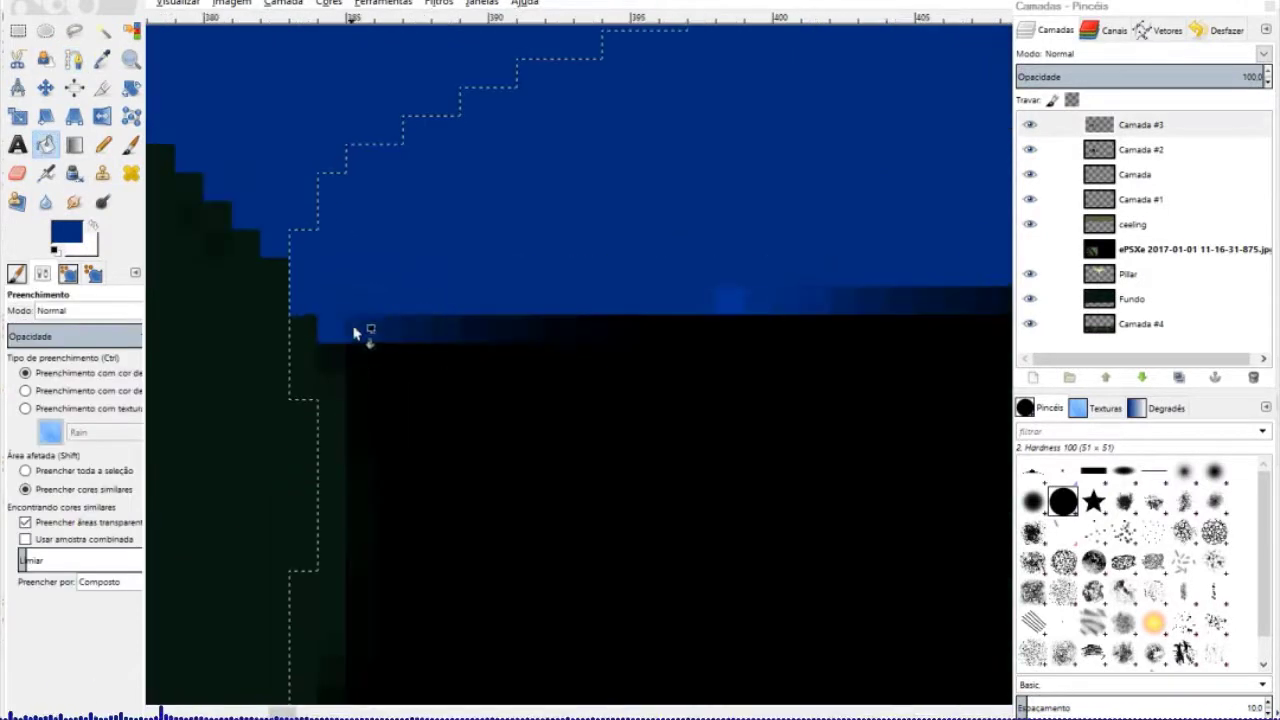
{"action": "scroll", "coordinate": [831, 342], "scroll_direction": "down", "scroll_amount": 2, "text": "ctrl"}
{"action": "left_click", "coordinate": [660, 325]}
{"action": "scroll", "coordinate": [749, 346], "scroll_direction": "right", "scroll_amount": 3}
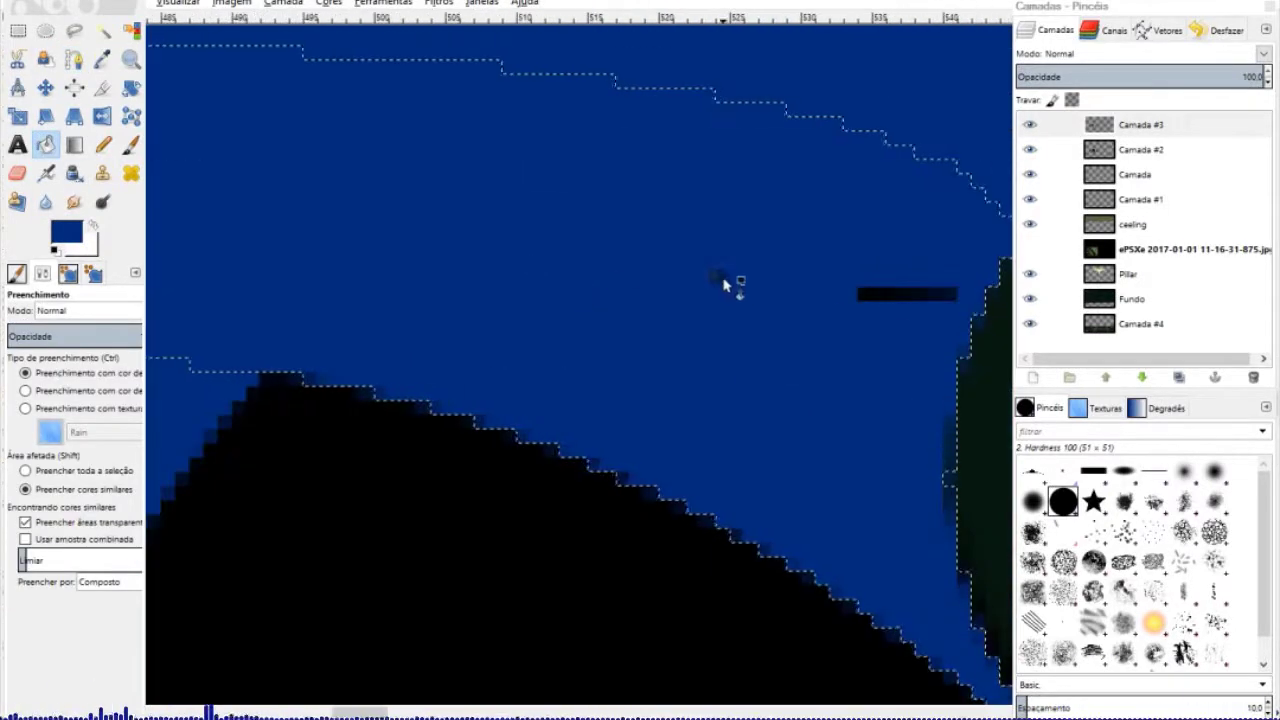
{"action": "key", "text": "r"}
{"action": "scroll", "coordinate": [928, 305], "scroll_direction": "down", "scroll_amount": 3, "text": "ctrl"}
{"action": "scroll", "coordinate": [466, 266], "scroll_direction": "down", "scroll_amount": 2, "text": "ctrl"}
{"action": "scroll", "coordinate": [206, 366], "scroll_direction": "up", "scroll_amount": 3, "text": "ctrl"}
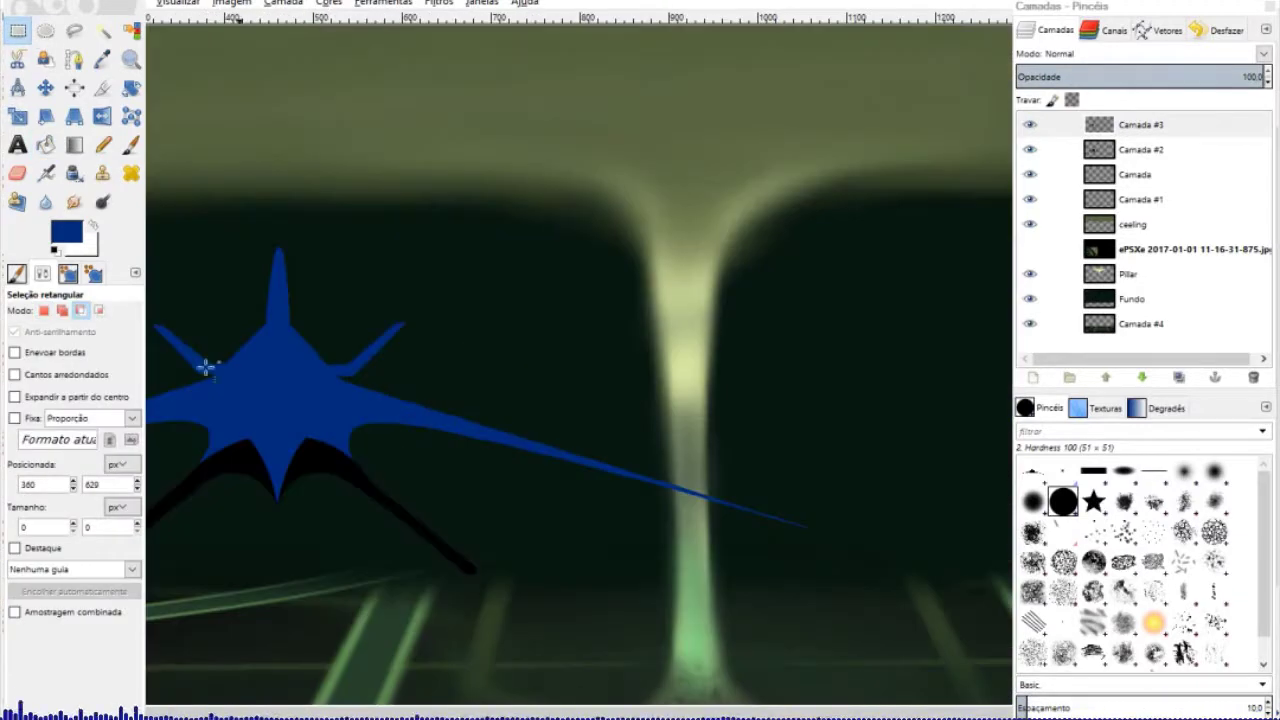
{"action": "scroll", "coordinate": [387, 322], "scroll_direction": "up", "scroll_amount": 3, "text": "ctrl"}
{"action": "left_click", "coordinate": [387, 322]}
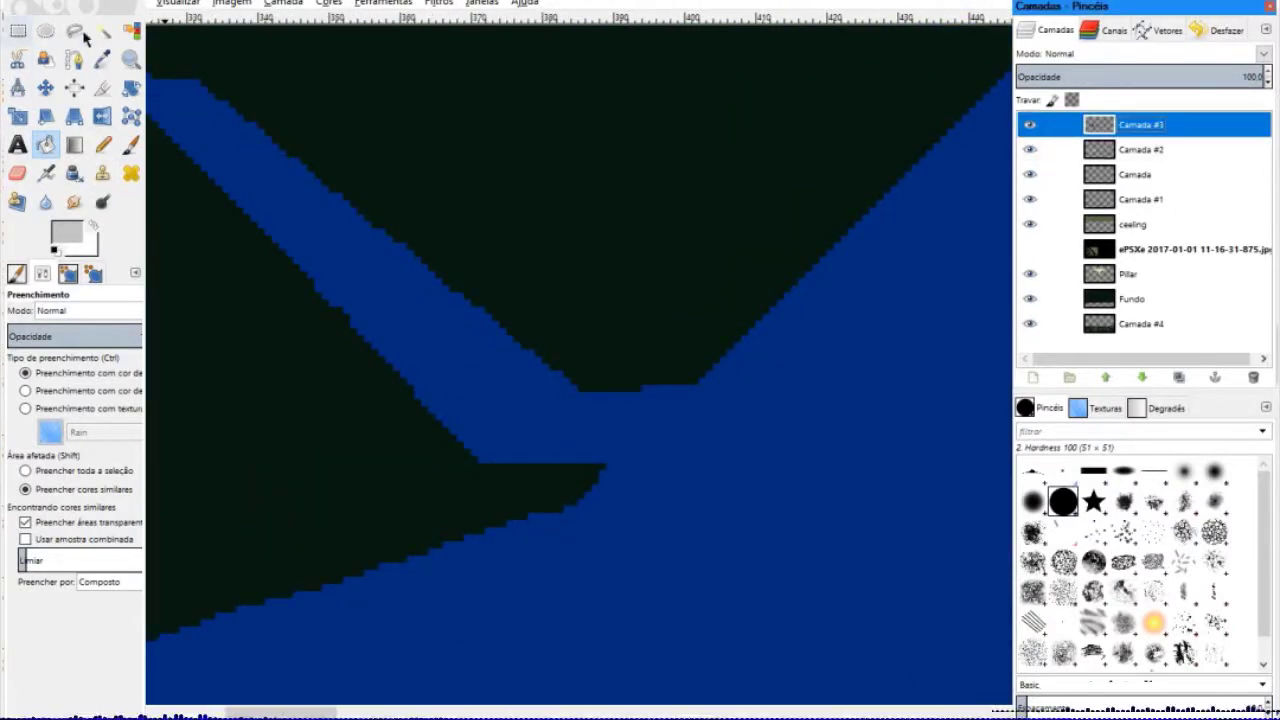
Free-select part of the rear wing, darken it with Levels, and soften its edges.
{"action": "key", "text": "f"}
{"action": "left_click", "coordinate": [704, 372]}
{"action": "left_click", "coordinate": [605, 465]}
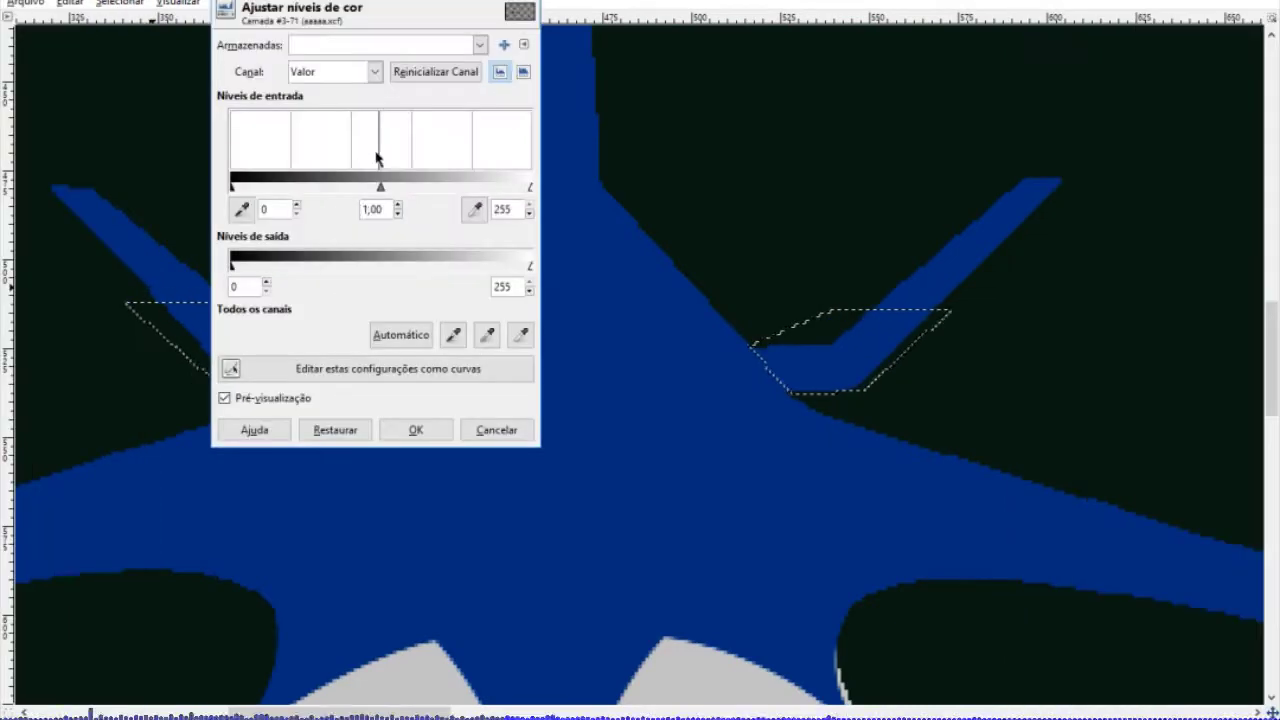
{"action": "left_click_drag", "start_coordinate": [530, 187], "coordinate": [258, 187]}
{"action": "left_click_drag", "start_coordinate": [397, 187], "coordinate": [367, 187]}
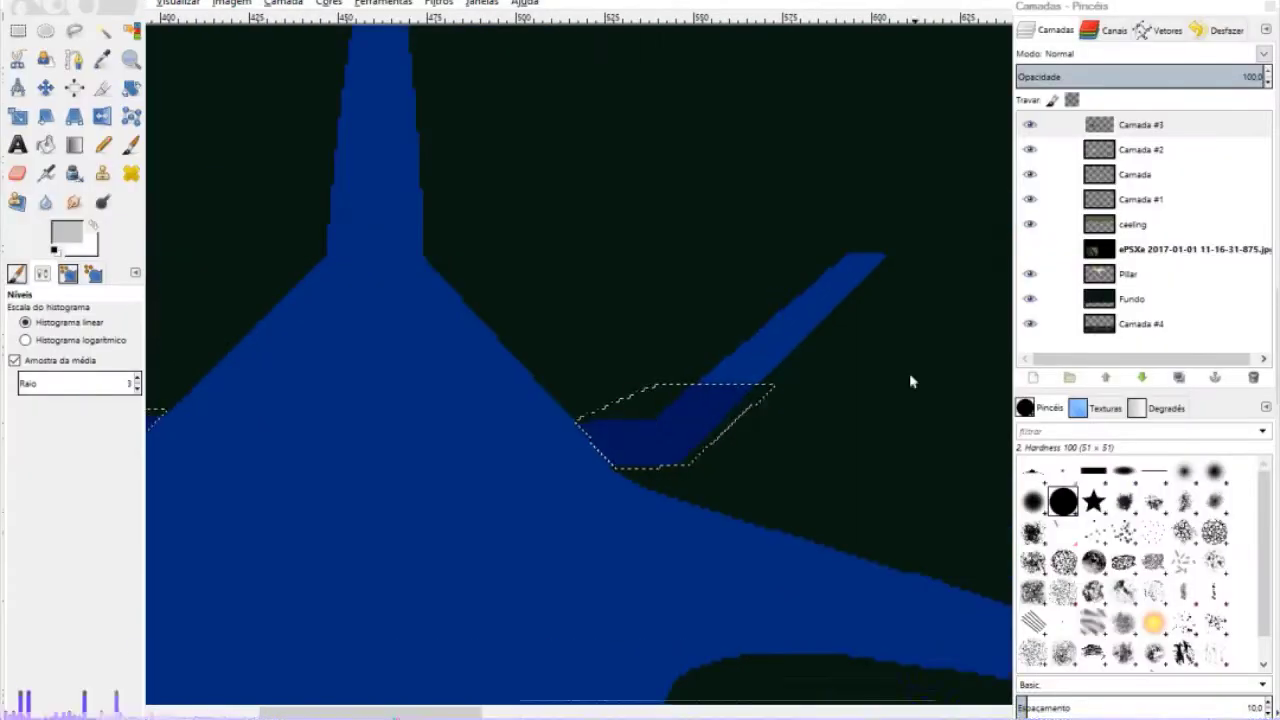
{"action": "key", "text": "shift+e"}
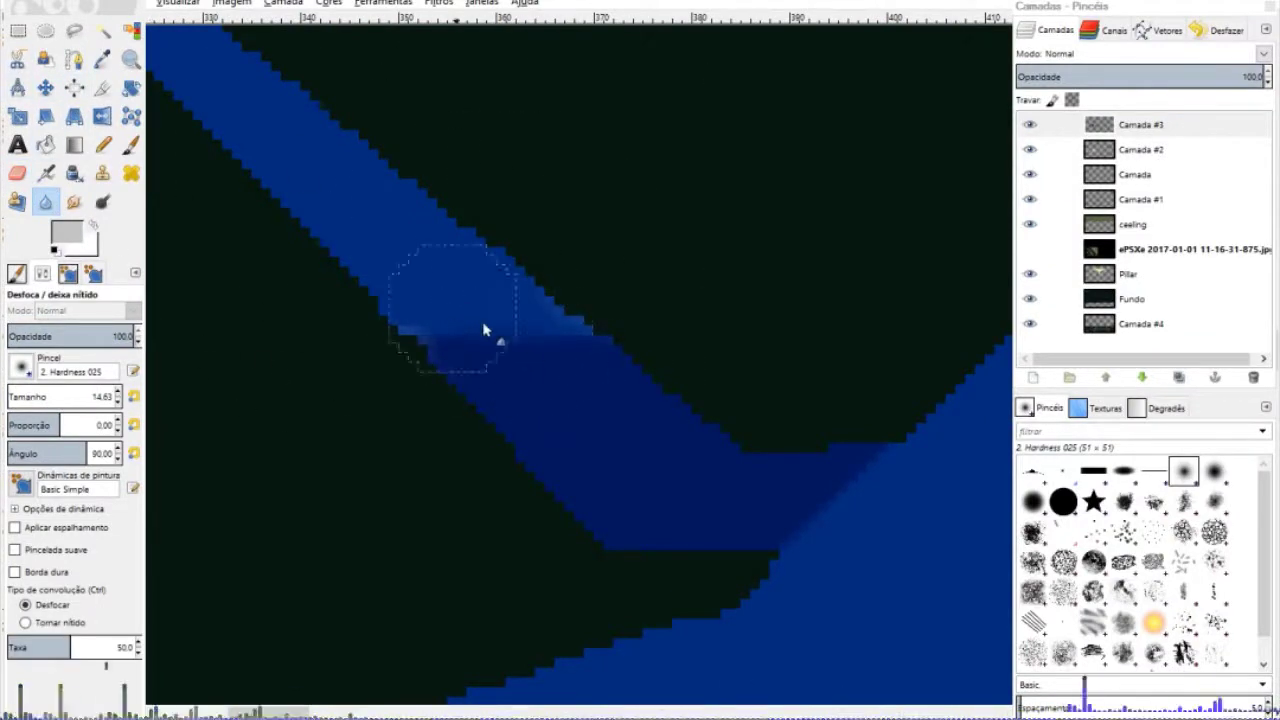
{"action": "scroll", "coordinate": [563, 427], "scroll_direction": "down", "scroll_amount": 6, "text": "ctrl"}
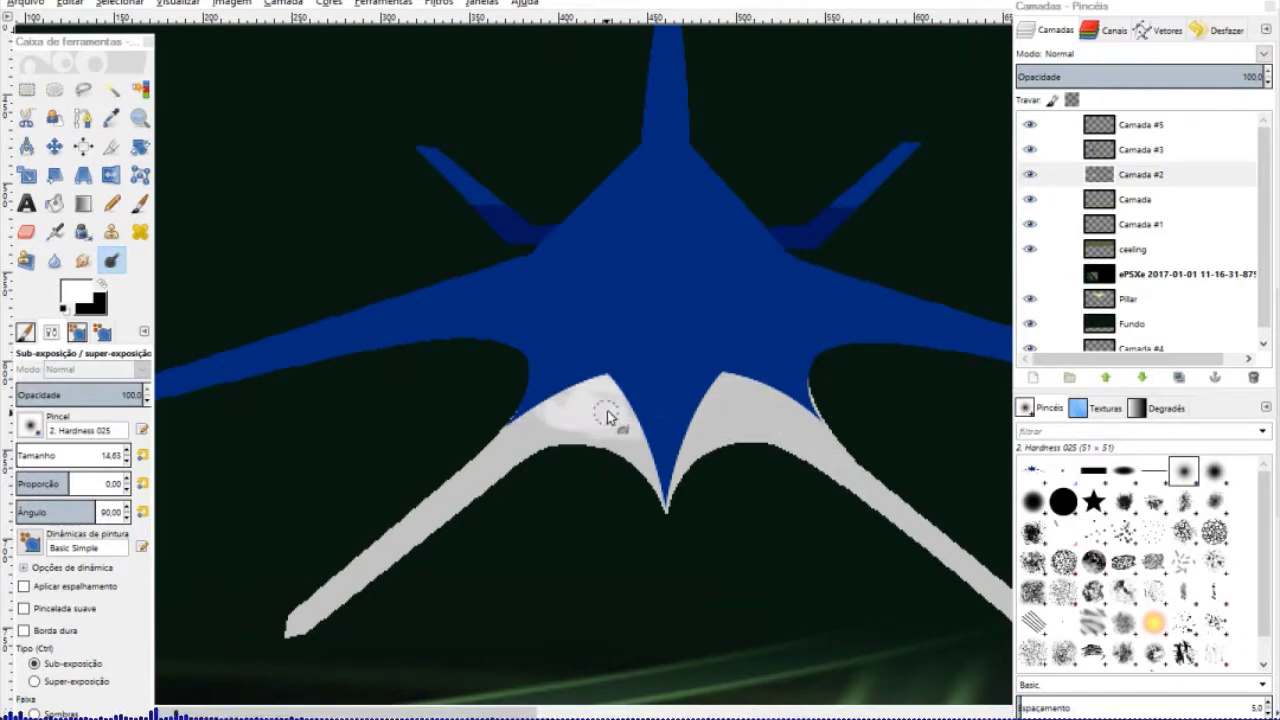
Airbrush dark shading on the grey underside and paint blue over it near the wing.
{"action": "left_click", "coordinate": [107, 286]}
{"action": "left_click_drag", "start_coordinate": [474, 389], "coordinate": [757, 378]}
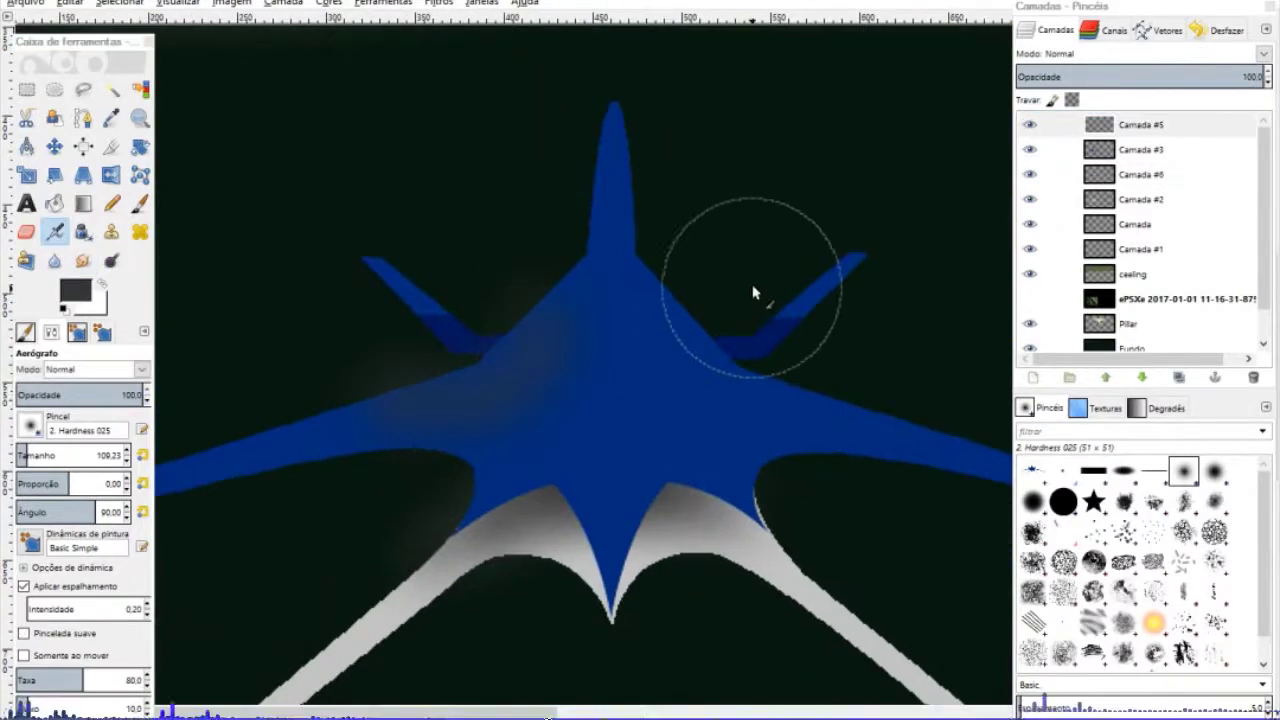
{"action": "key", "text": "u"}
{"action": "left_click", "coordinate": [1140, 174]}
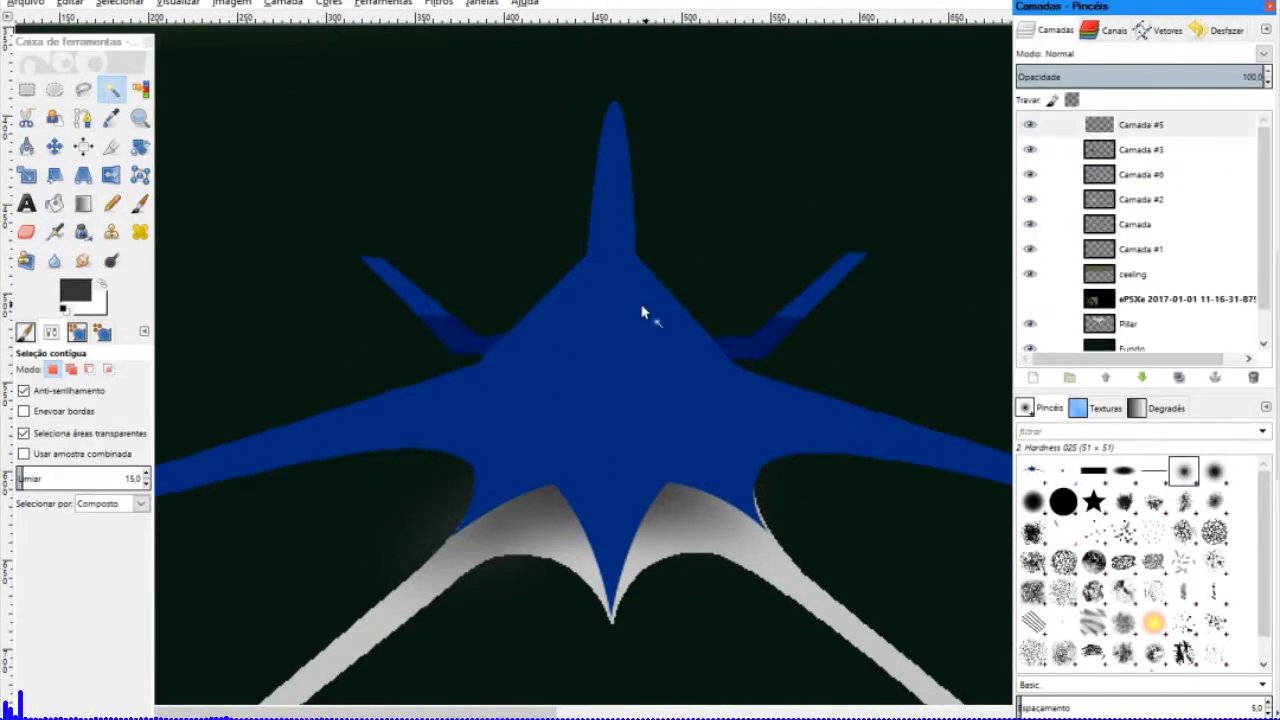
{"action": "key", "text": "a"}
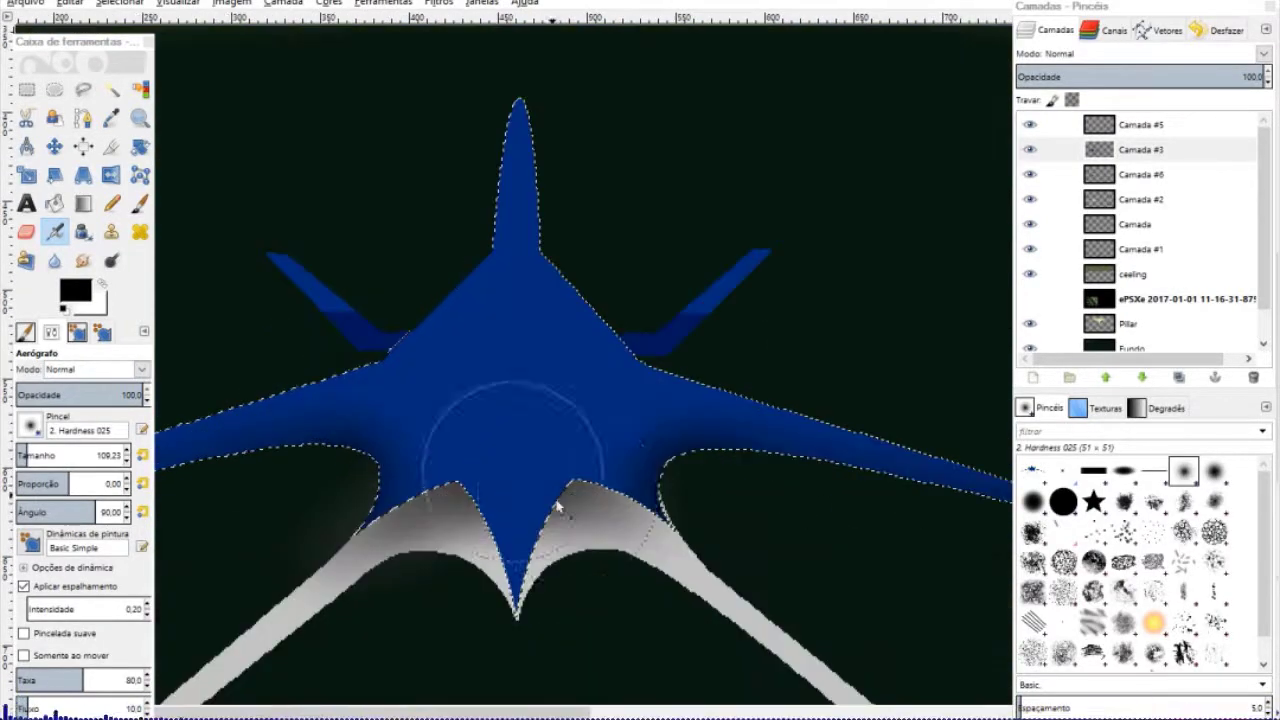
{"action": "scroll", "coordinate": [497, 410], "scroll_direction": "up", "scroll_amount": 4}
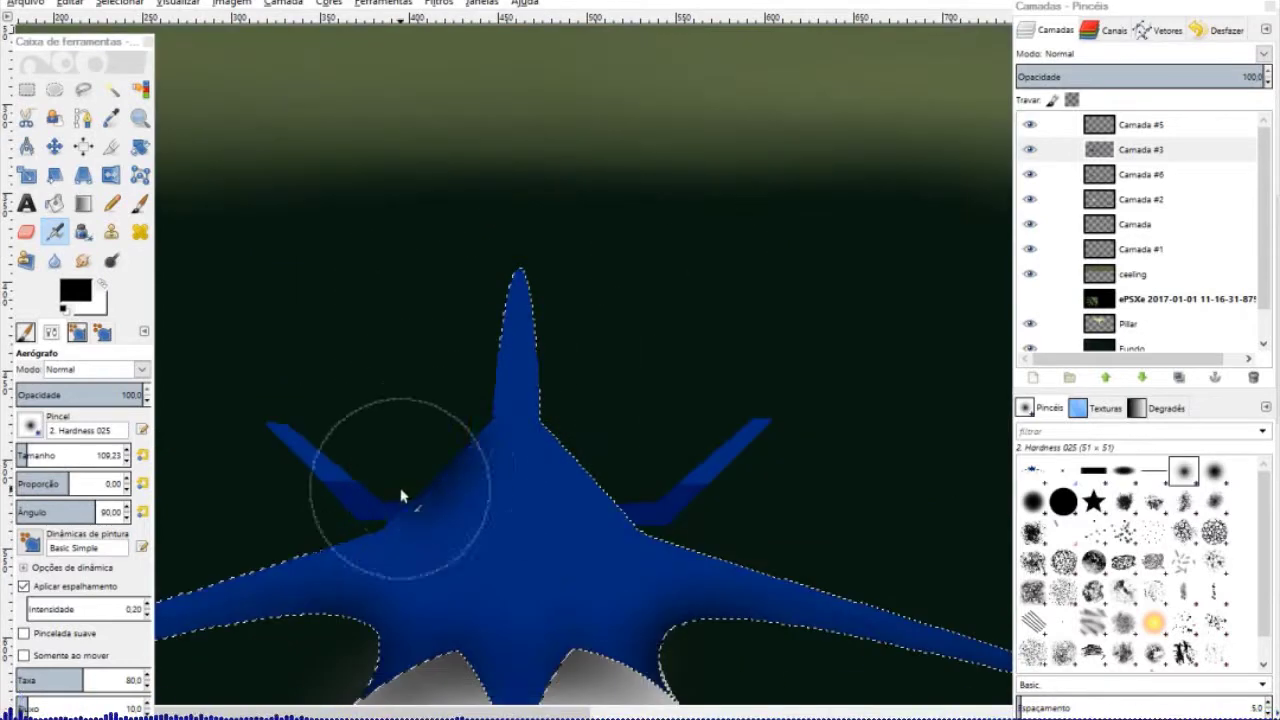
{"action": "left_click_drag", "start_coordinate": [401, 495], "coordinate": [374, 519]}
On Camada #3, set selection to match the Blue channel and outline a side spike.
{"action": "left_click", "coordinate": [1167, 149]}
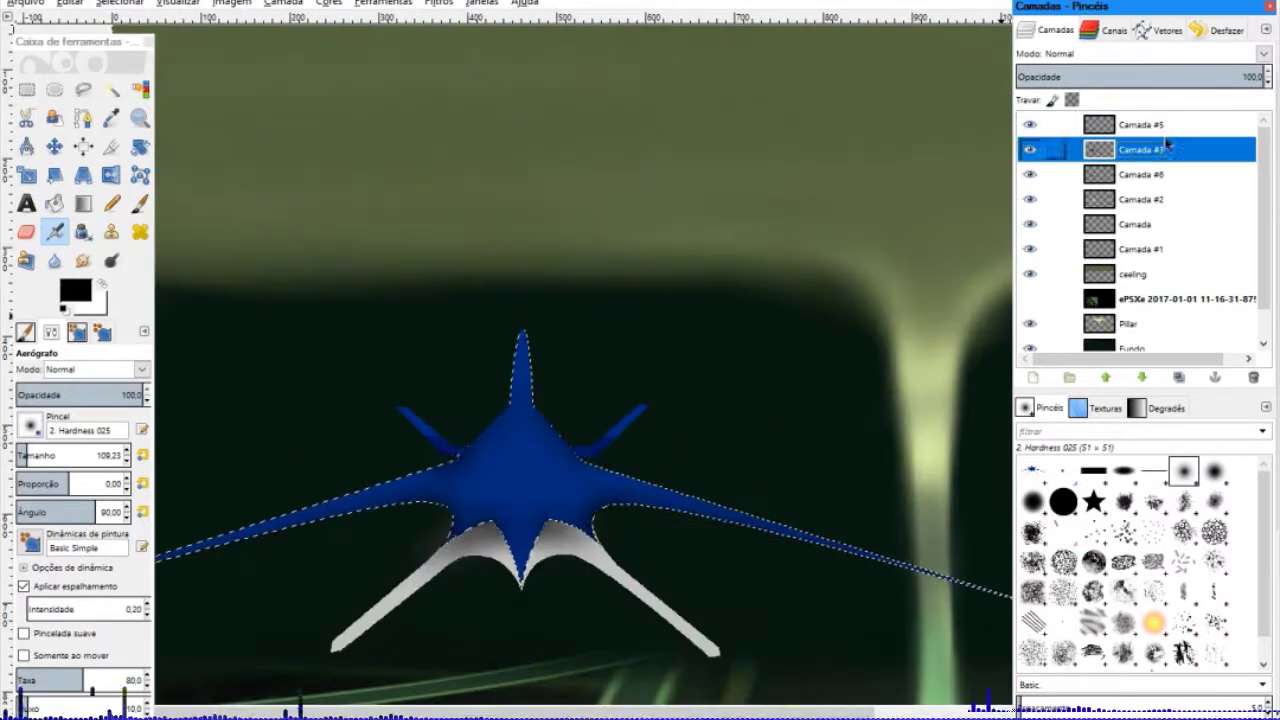
{"action": "left_click_drag", "start_coordinate": [575, 420], "coordinate": [380, 332]}
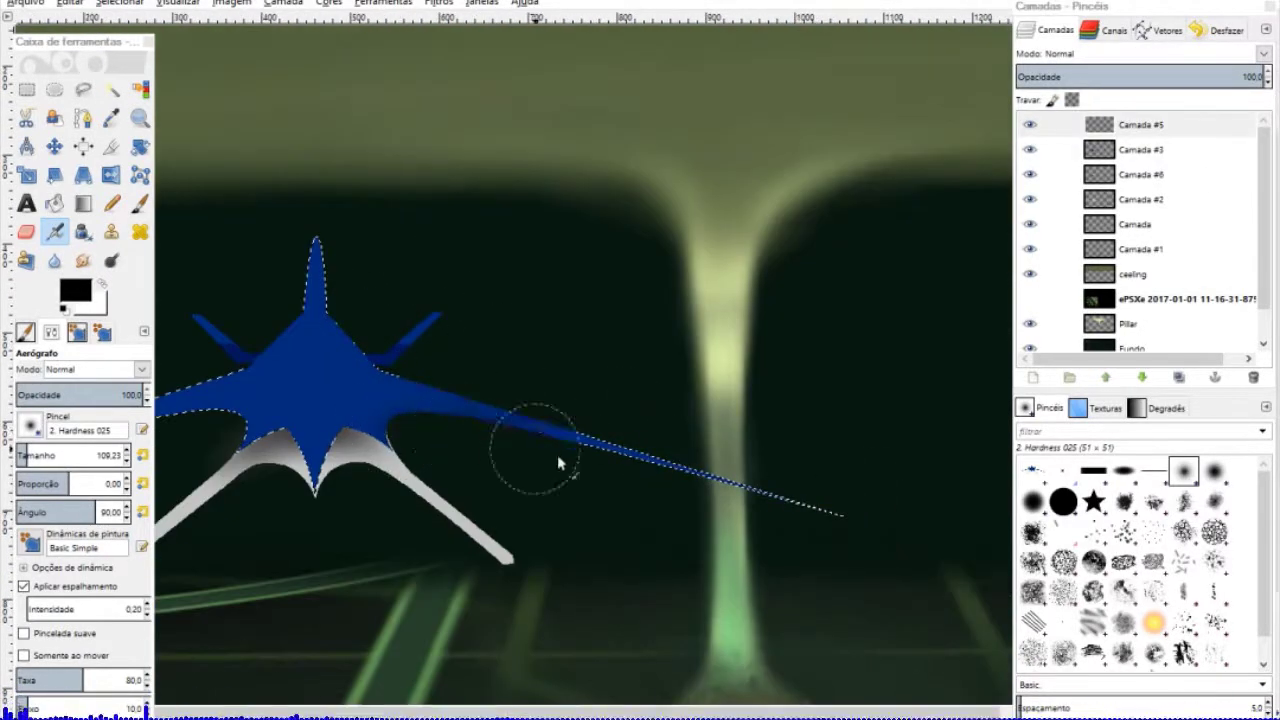
{"action": "scroll", "coordinate": [557, 460], "scroll_direction": "left", "scroll_amount": 5}
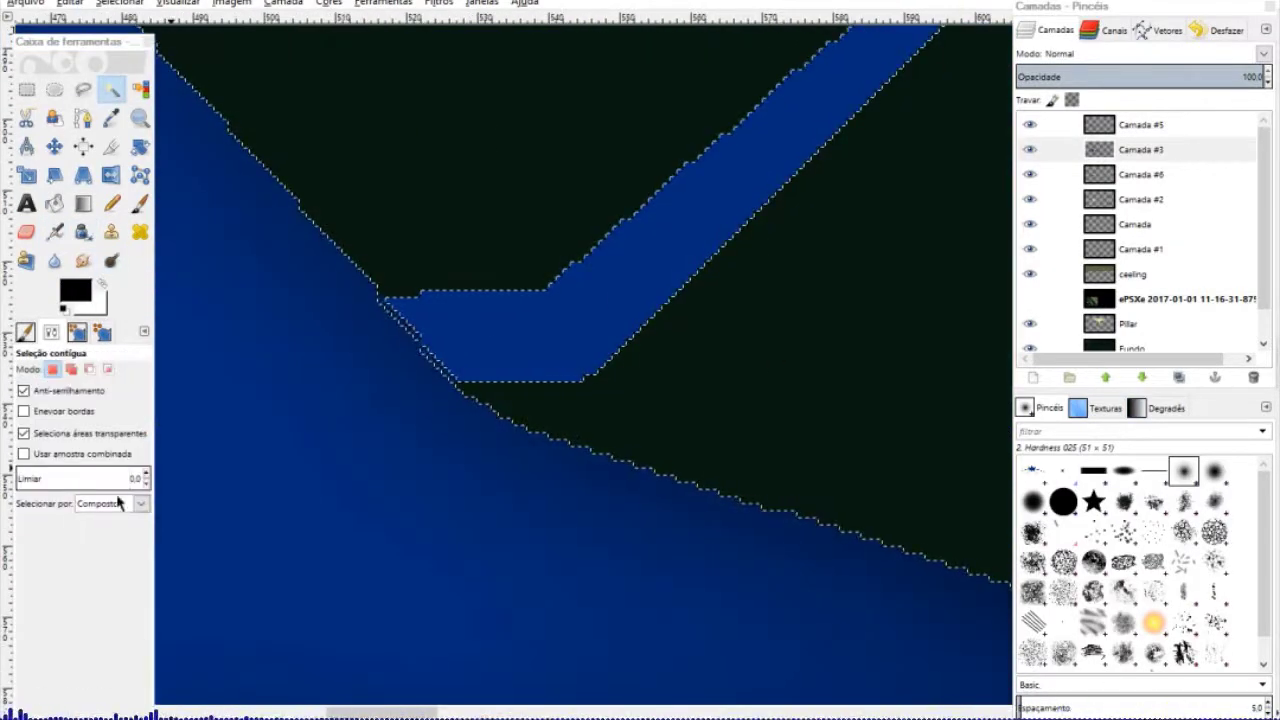
{"action": "left_click", "coordinate": [118, 502]}
{"action": "left_click", "coordinate": [100, 565]}
{"action": "scroll", "coordinate": [590, 510], "scroll_direction": "down", "scroll_amount": 3}
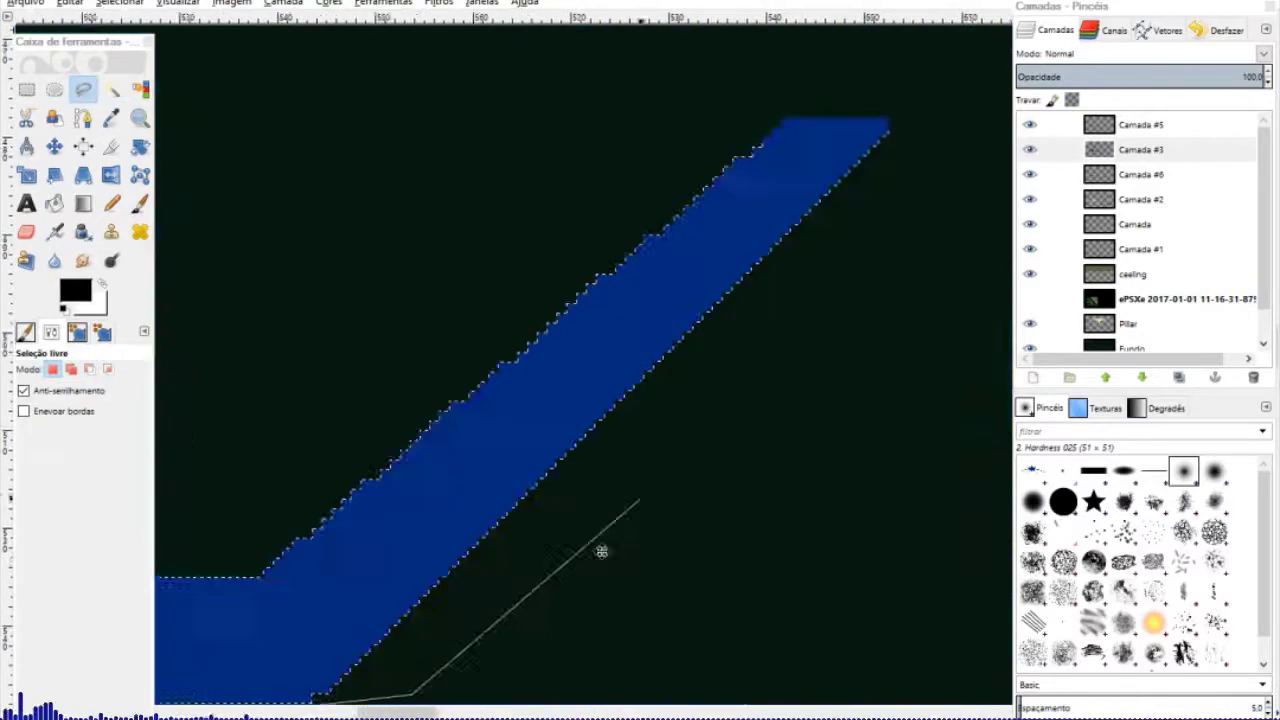
{"action": "scroll", "coordinate": [220, 457], "scroll_direction": "up", "scroll_amount": 3}
{"action": "scroll", "coordinate": [300, 352], "scroll_direction": "right", "scroll_amount": 5}
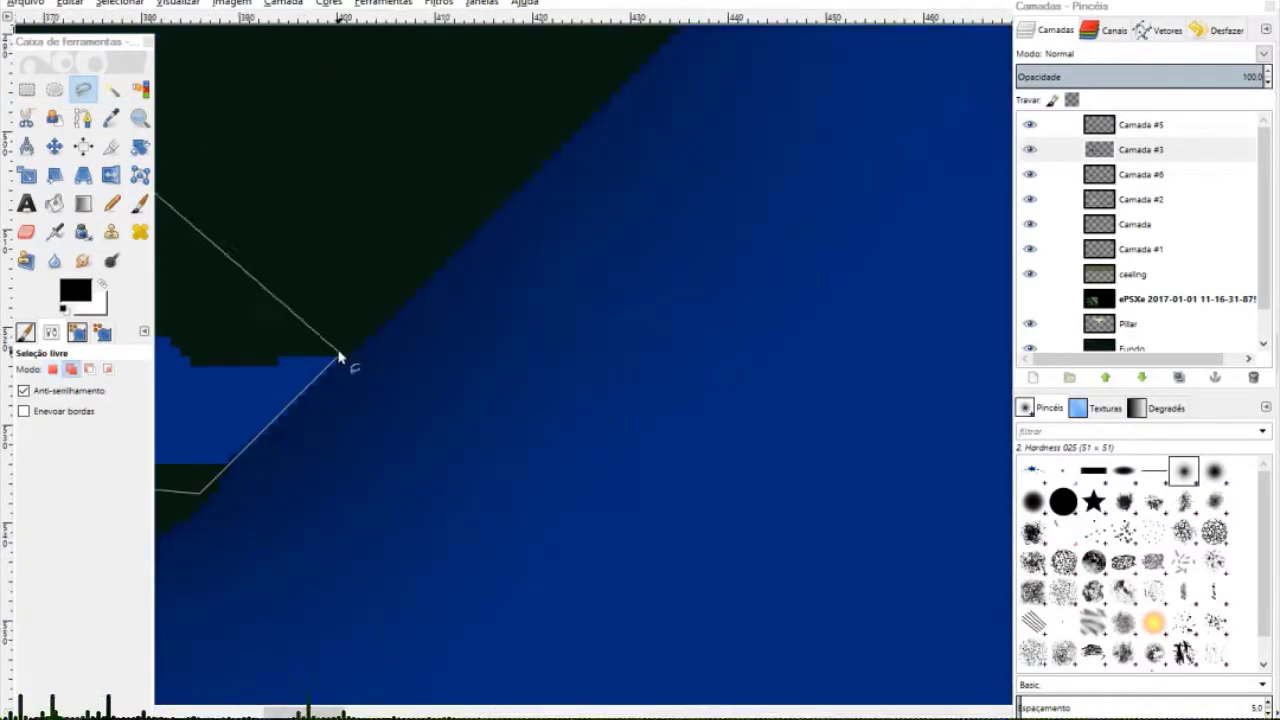
{"action": "left_click", "coordinate": [349, 360]}
{"action": "scroll", "coordinate": [477, 306], "scroll_direction": "down", "scroll_amount": 2}
{"action": "scroll", "coordinate": [434, 412], "scroll_direction": "up", "scroll_amount": 2}
{"action": "scroll", "coordinate": [685, 150], "scroll_direction": "down", "scroll_amount": 3}
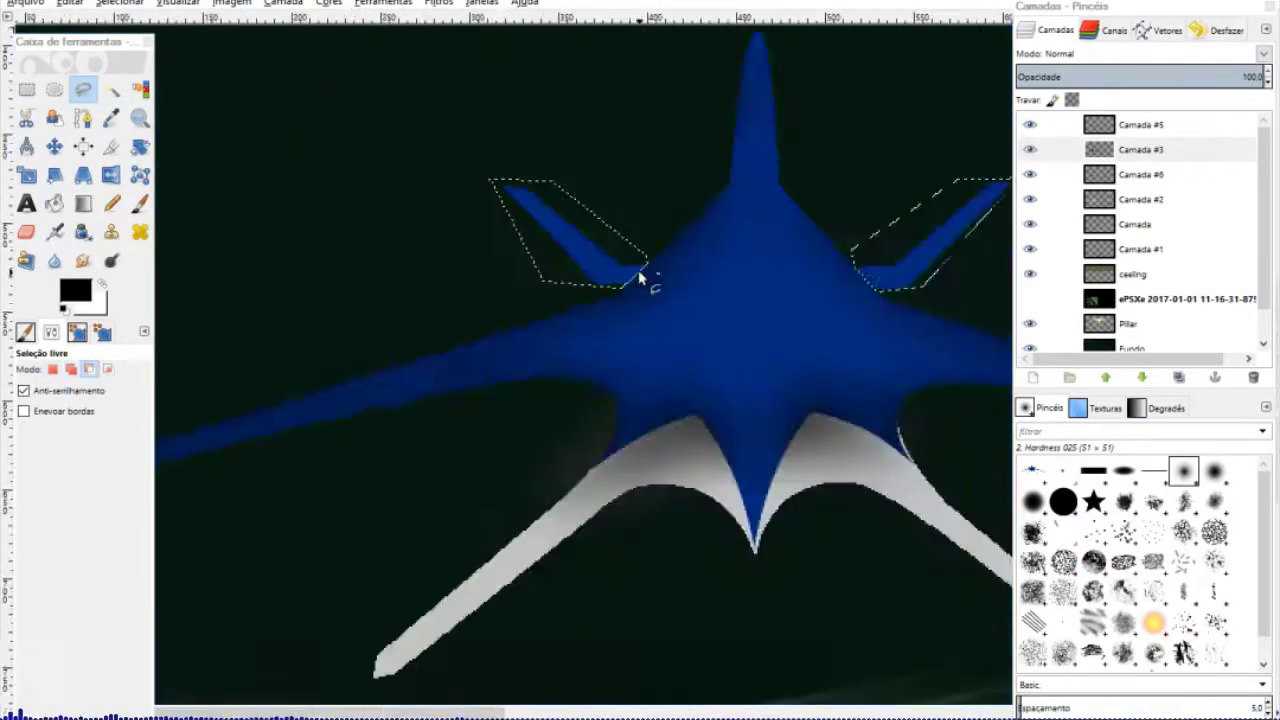
{"action": "scroll", "coordinate": [889, 331], "scroll_direction": "up", "scroll_amount": 3}
Airbrush the selected side spikes softly.
{"action": "key", "text": "a"}
{"action": "scroll", "coordinate": [548, 356], "scroll_direction": "down", "scroll_amount": 2}
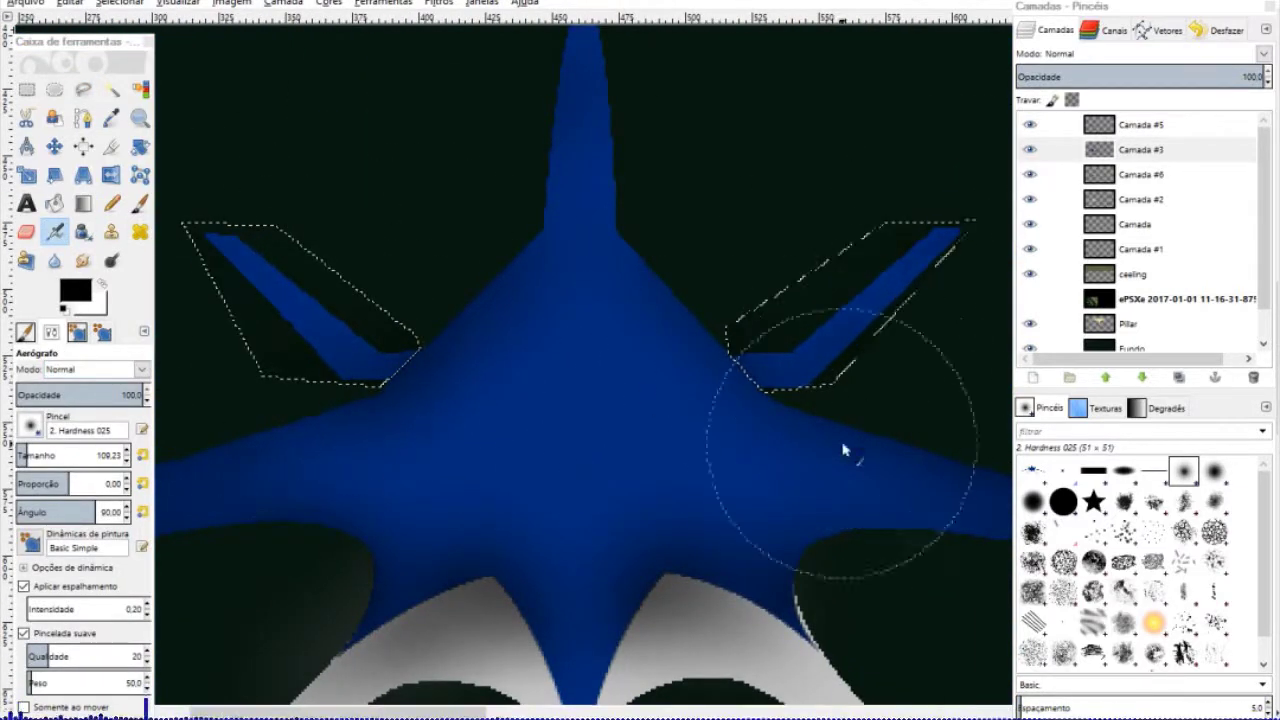
{"action": "scroll", "coordinate": [843, 451], "scroll_direction": "down", "scroll_amount": 3}
{"action": "scroll", "coordinate": [491, 282], "scroll_direction": "up", "scroll_amount": 3}
{"action": "key", "text": "r"}
{"action": "scroll", "coordinate": [491, 282], "scroll_direction": "up", "scroll_amount": 3}
{"action": "key", "text": "a"}
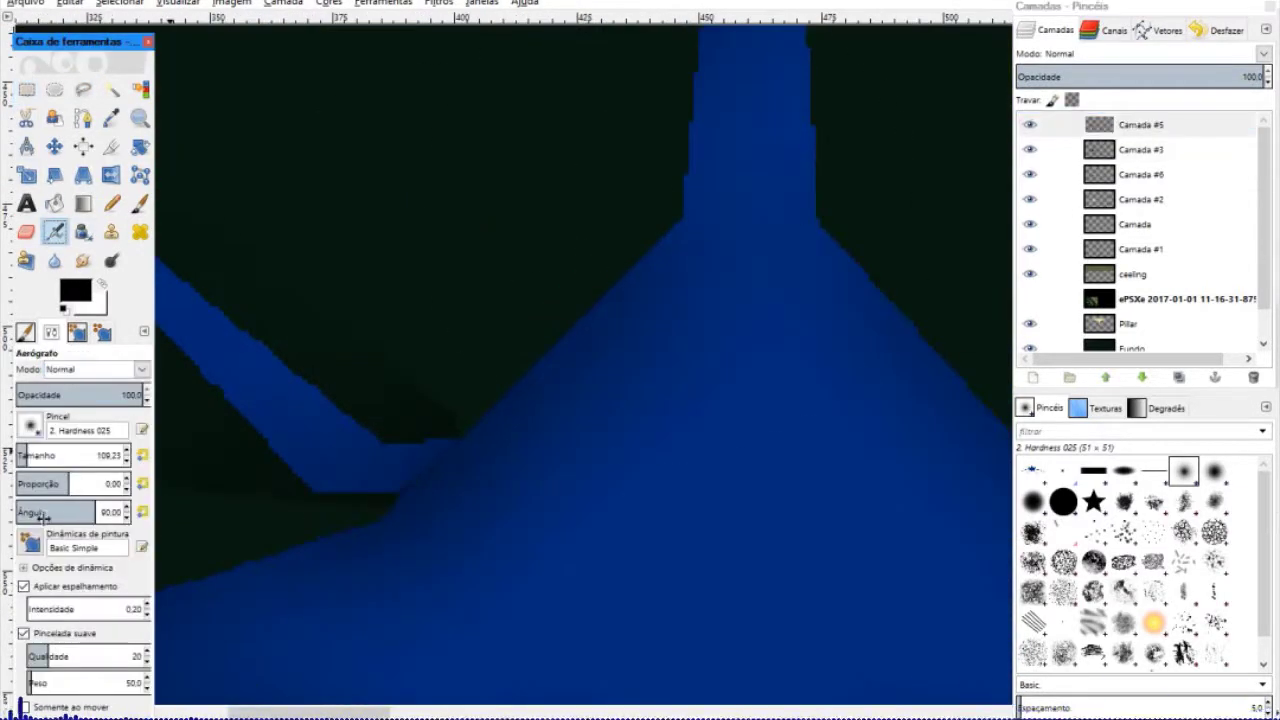
Add a tab to the side dock and open the ship layer's context menu for merging.
{"action": "left_click", "coordinate": [144, 331]}
{"action": "left_click", "coordinate": [440, 294]}
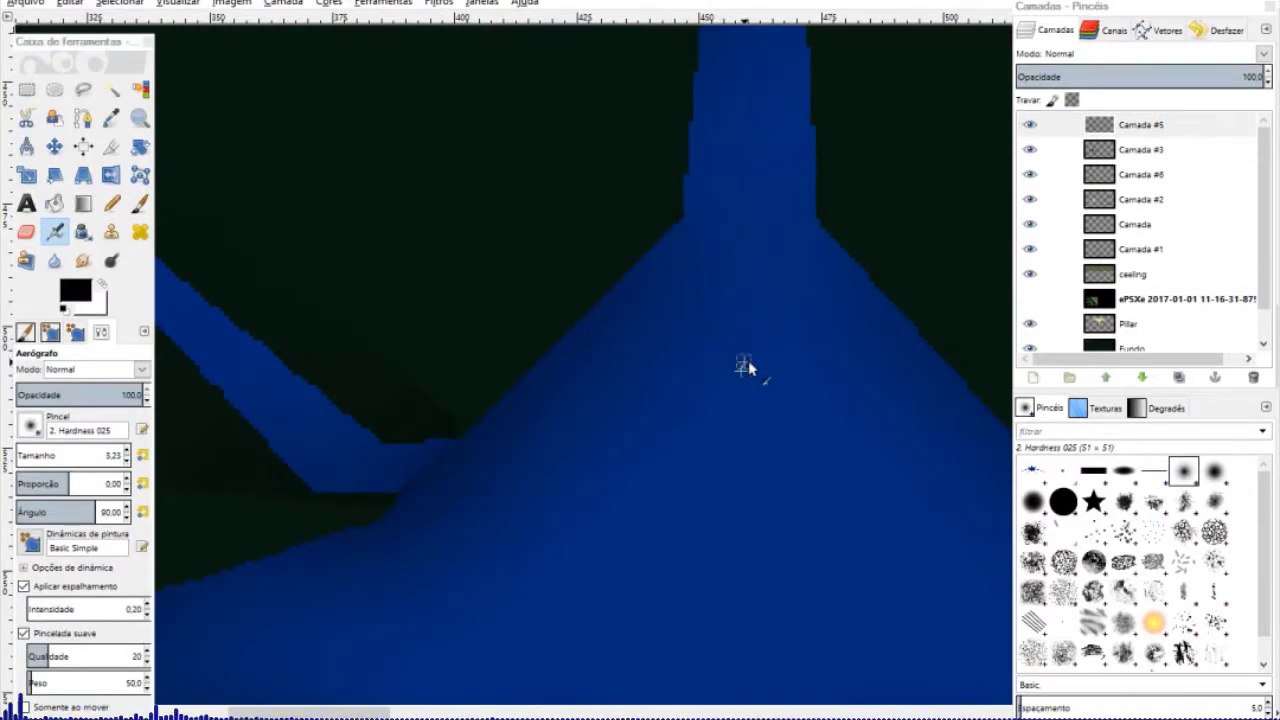
{"action": "scroll", "coordinate": [811, 224], "scroll_direction": "down", "scroll_amount": 3}
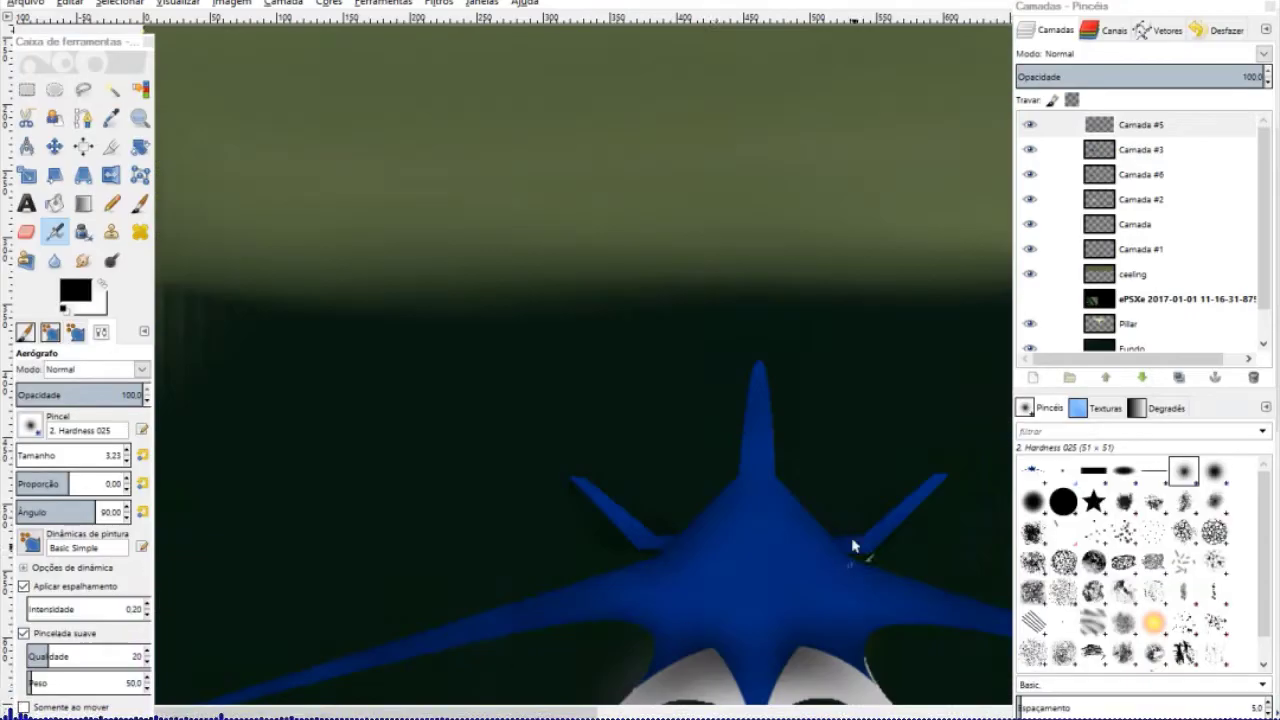
{"action": "scroll", "coordinate": [851, 543], "scroll_direction": "down", "scroll_amount": 3}
{"action": "scroll", "coordinate": [1122, 176], "scroll_direction": "down", "scroll_amount": 1}
{"action": "right_click", "coordinate": [1122, 176]}
Merge the ship layers, show only Camada #2, and sample the ship's dark blue.
{"action": "left_click", "coordinate": [975, 249]}
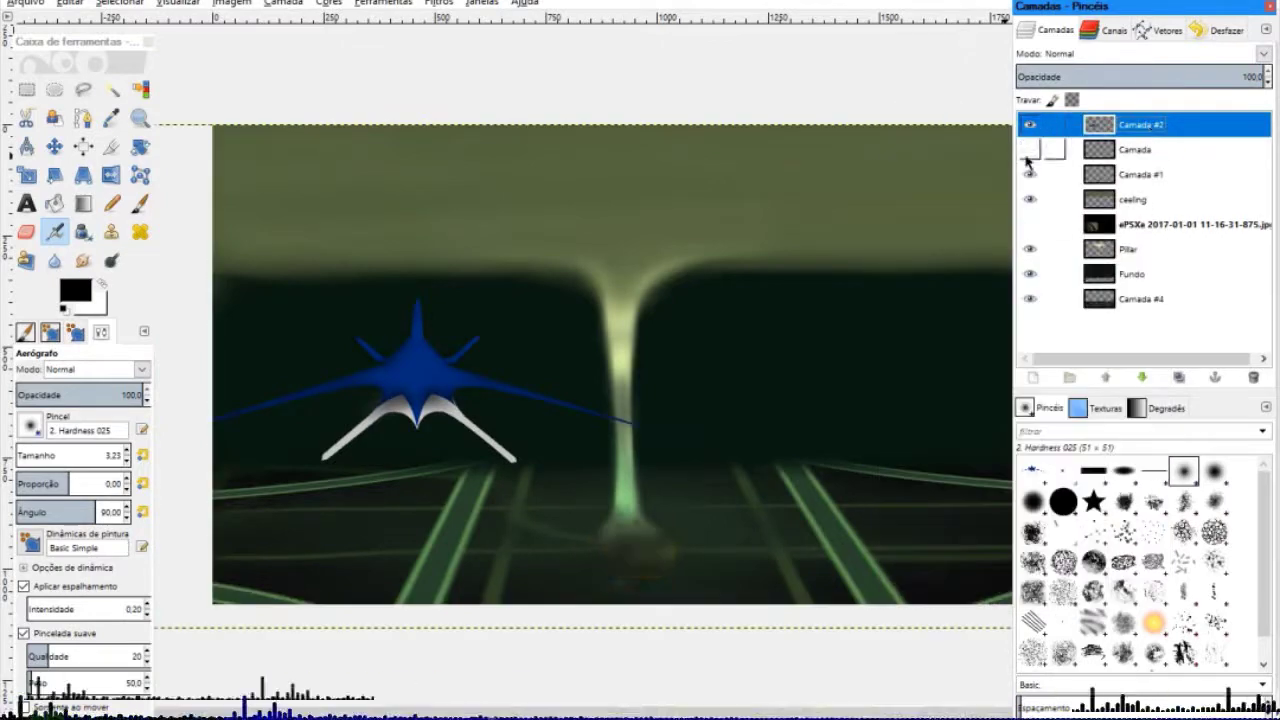
{"action": "key", "text": "m"}
{"action": "left_click", "coordinate": [1040, 128]}
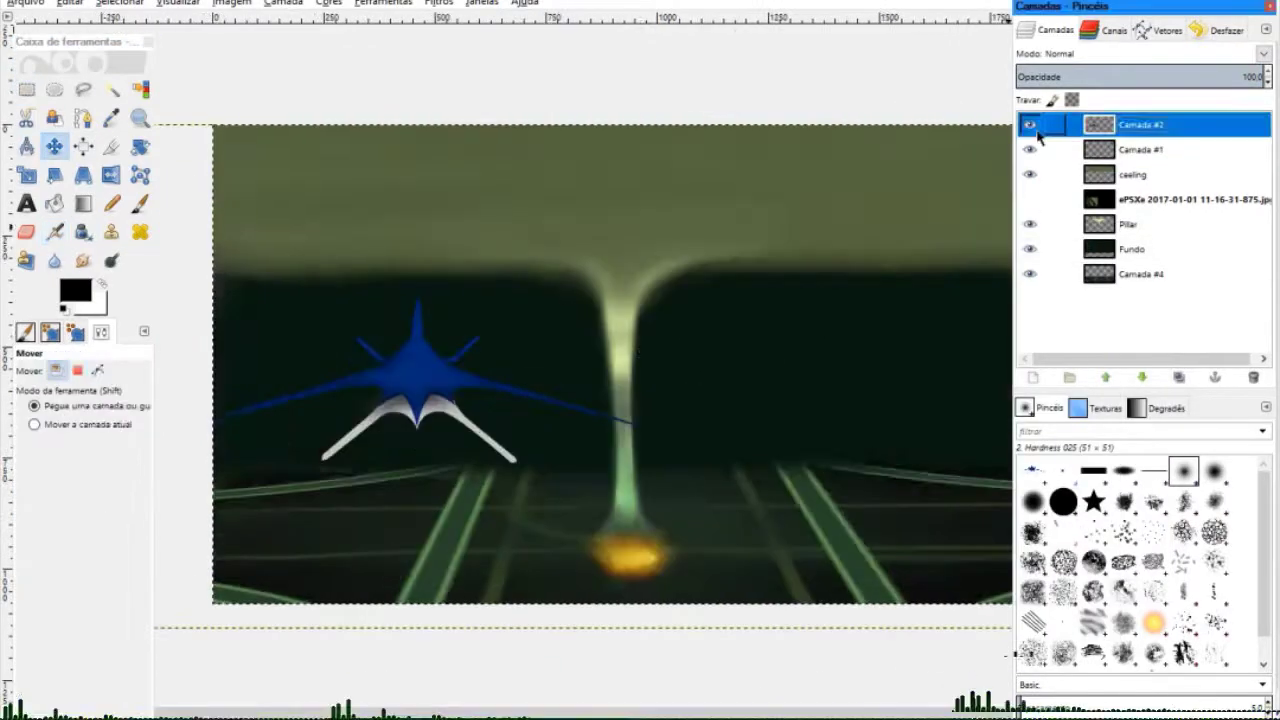
{"action": "left_click", "coordinate": [1030, 124], "text": "shift"}
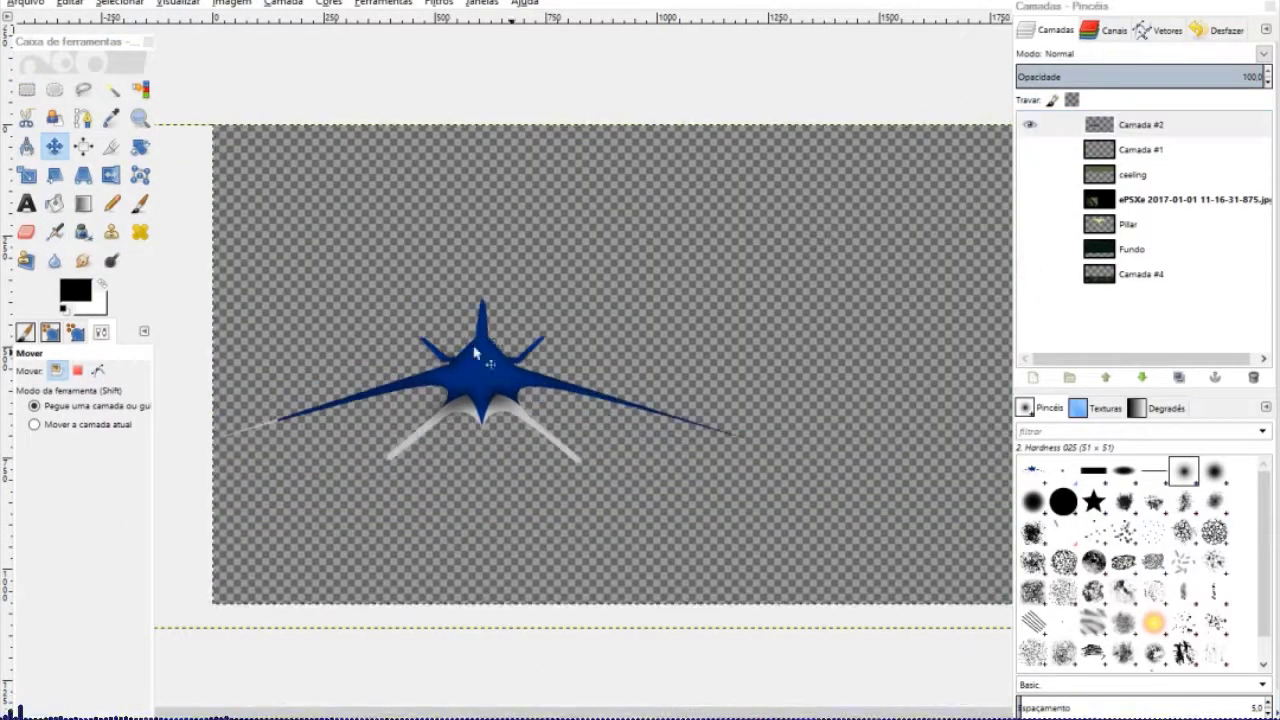
{"action": "scroll", "coordinate": [745, 527], "scroll_direction": "up", "scroll_amount": 5}
{"action": "key", "text": "o"}
{"action": "left_click", "coordinate": [737, 380]}
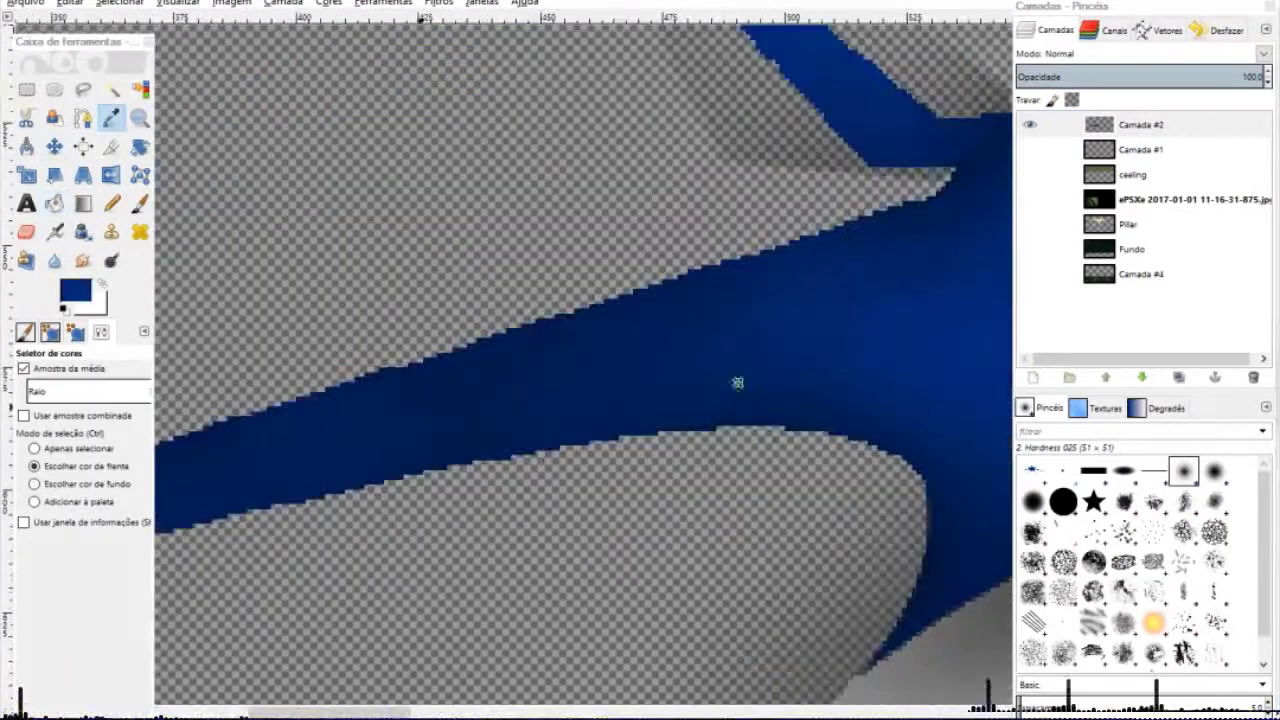
{"action": "left_click_drag", "start_coordinate": [153, 405], "coordinate": [175, 405]}
Copy the blue ship and paste a duplicate into the image.
{"action": "key", "text": "shift+ctrl+j"}
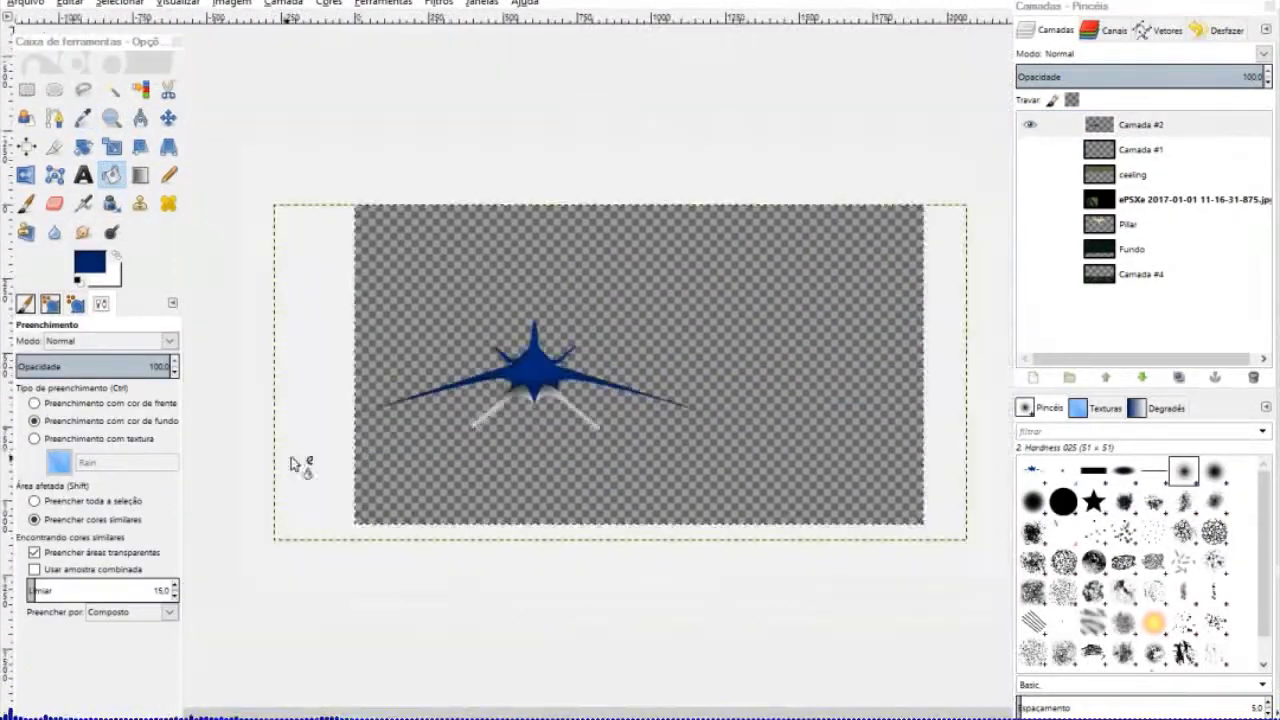
{"action": "key", "text": "r"}
{"action": "key", "text": "m"}
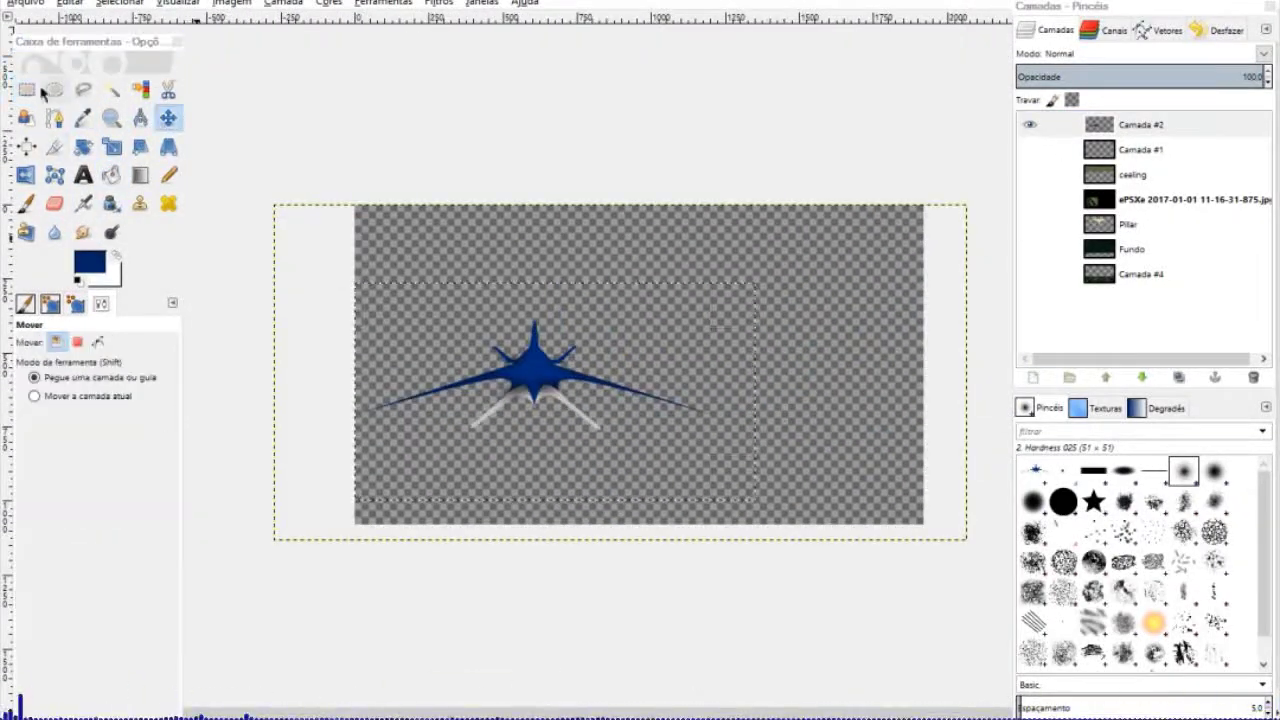
{"action": "key", "text": "p"}
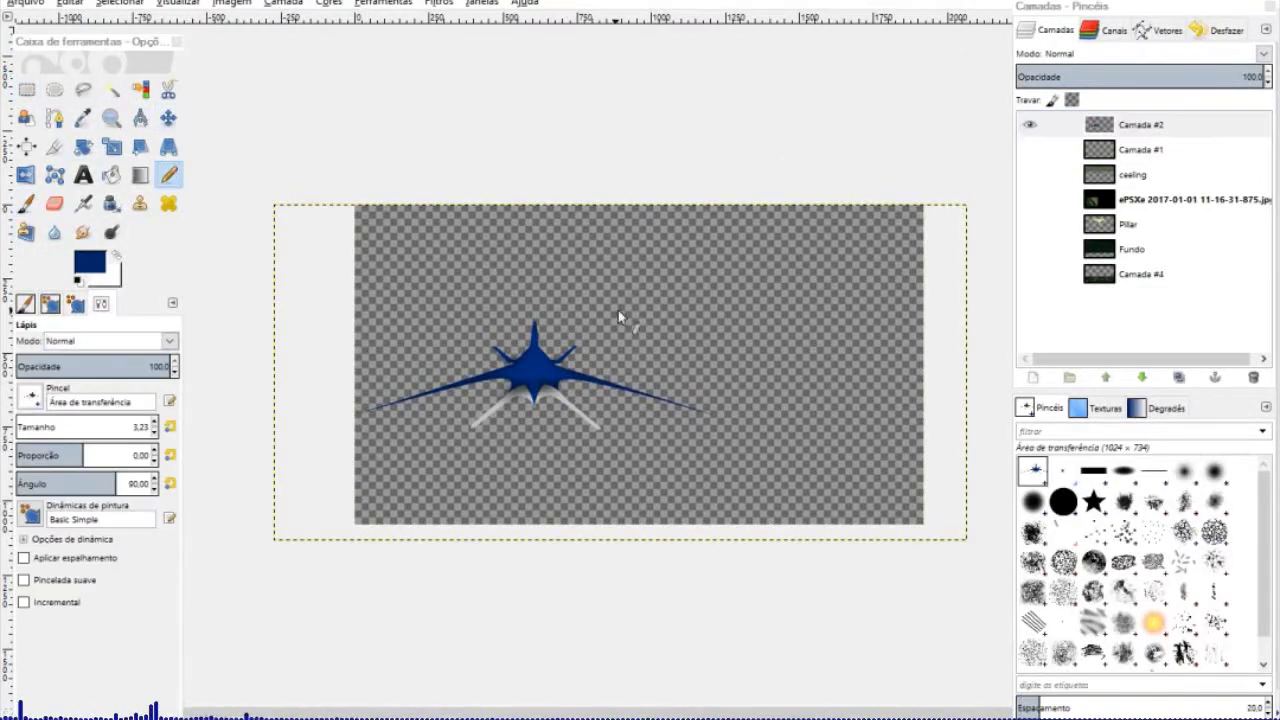
{"action": "left_click_drag", "start_coordinate": [786, 213], "coordinate": [928, 428]}
{"action": "key", "text": "ctrl+z"}
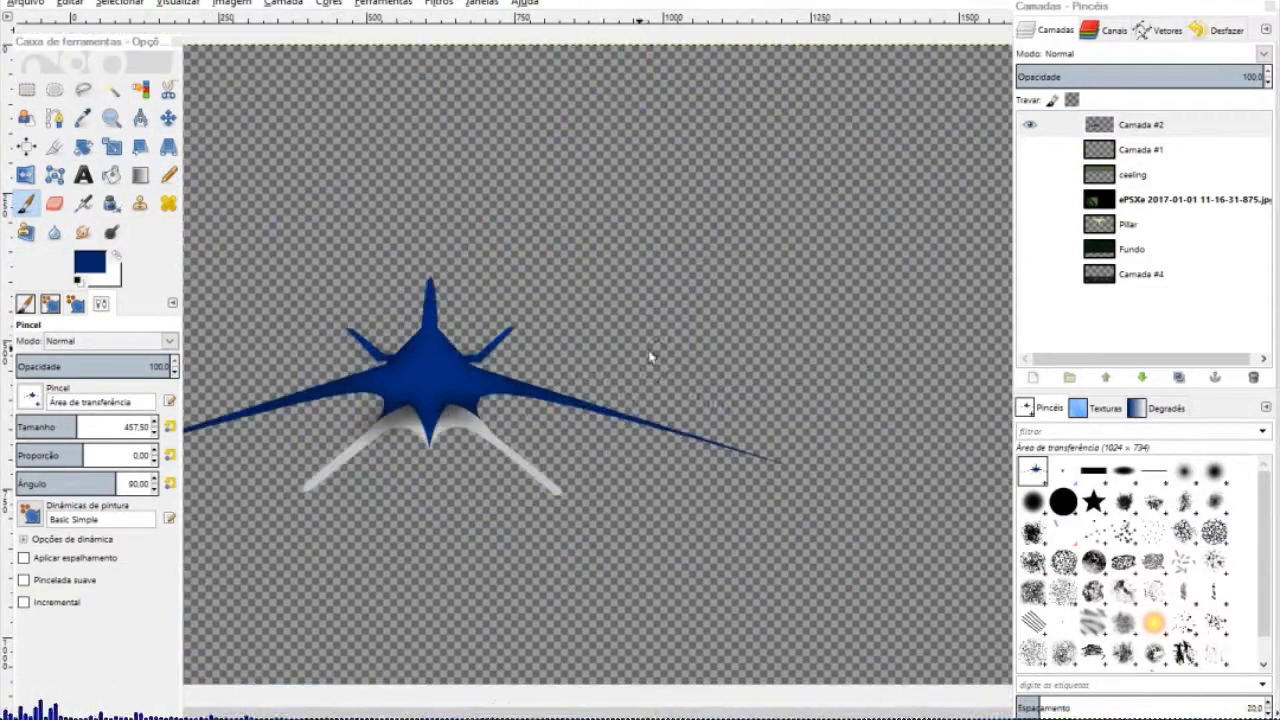
{"action": "key", "text": "shift+ctrl+j"}
{"action": "key", "text": "m"}
{"action": "key", "text": "ctrl+v"}
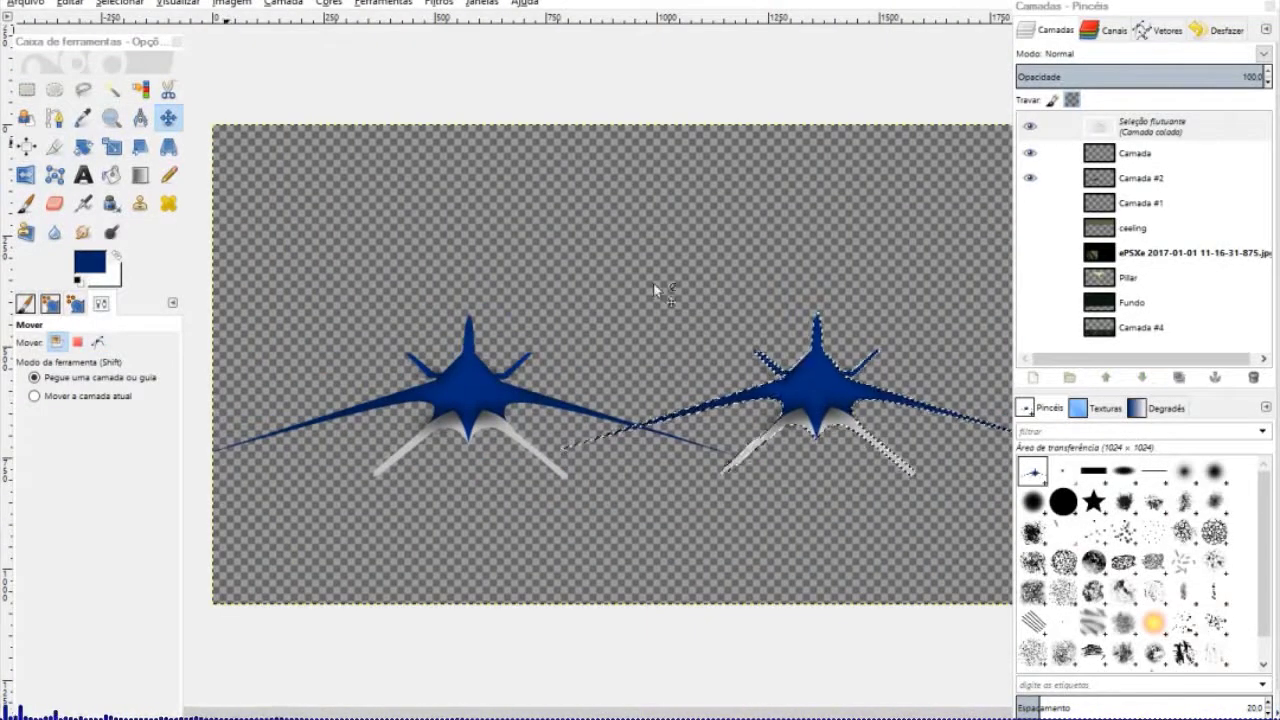
Shrink the pasted ship to 1422×850, then set the foreground colour to yellow.
{"action": "key", "text": "shift+s"}
{"action": "left_click", "coordinate": [653, 282]}
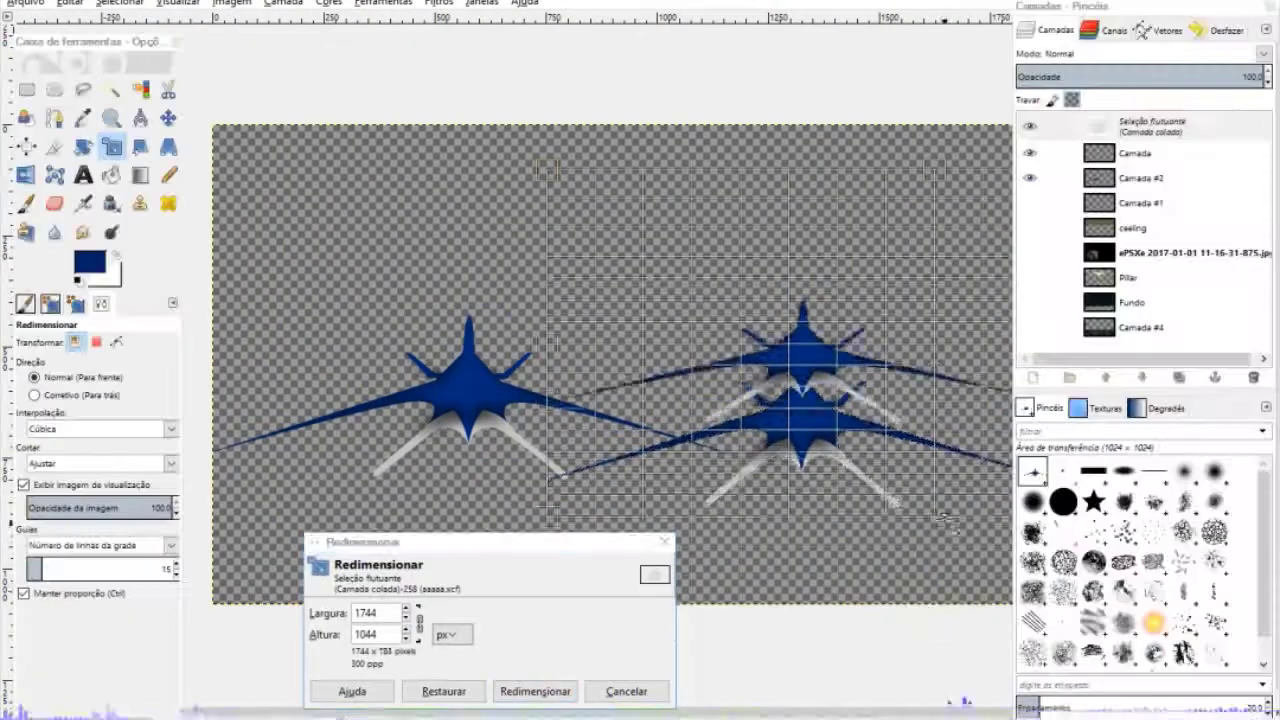
{"action": "left_click_drag", "start_coordinate": [1008, 598], "coordinate": [830, 470]}
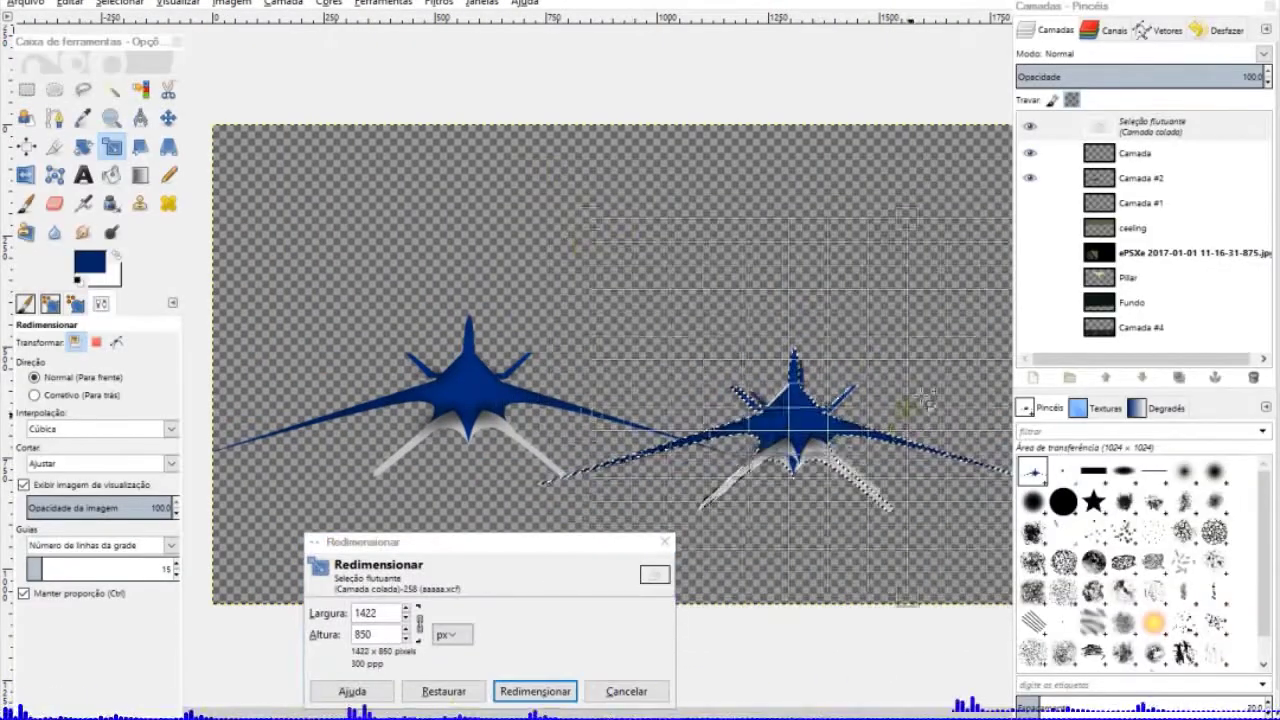
{"action": "left_click", "coordinate": [500, 690]}
{"action": "left_click", "coordinate": [26, 174]}
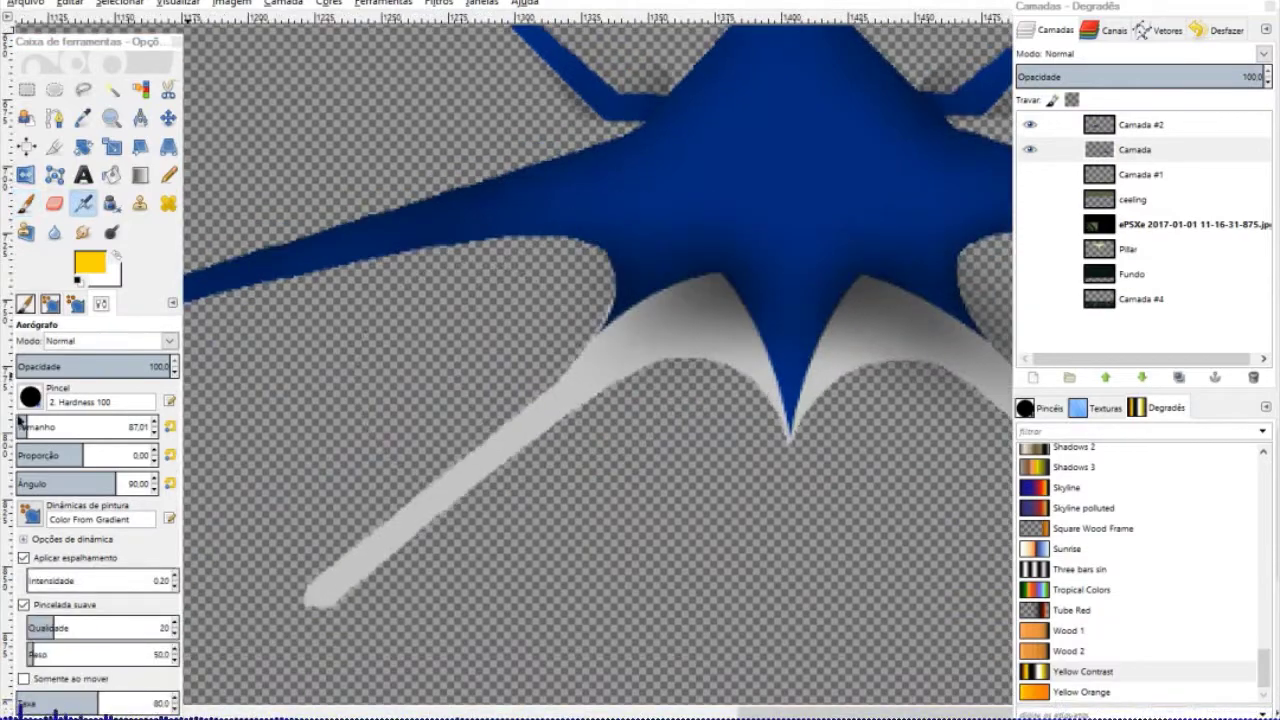
{"action": "left_click", "coordinate": [89, 262]}
{"action": "left_click", "coordinate": [649, 443]}
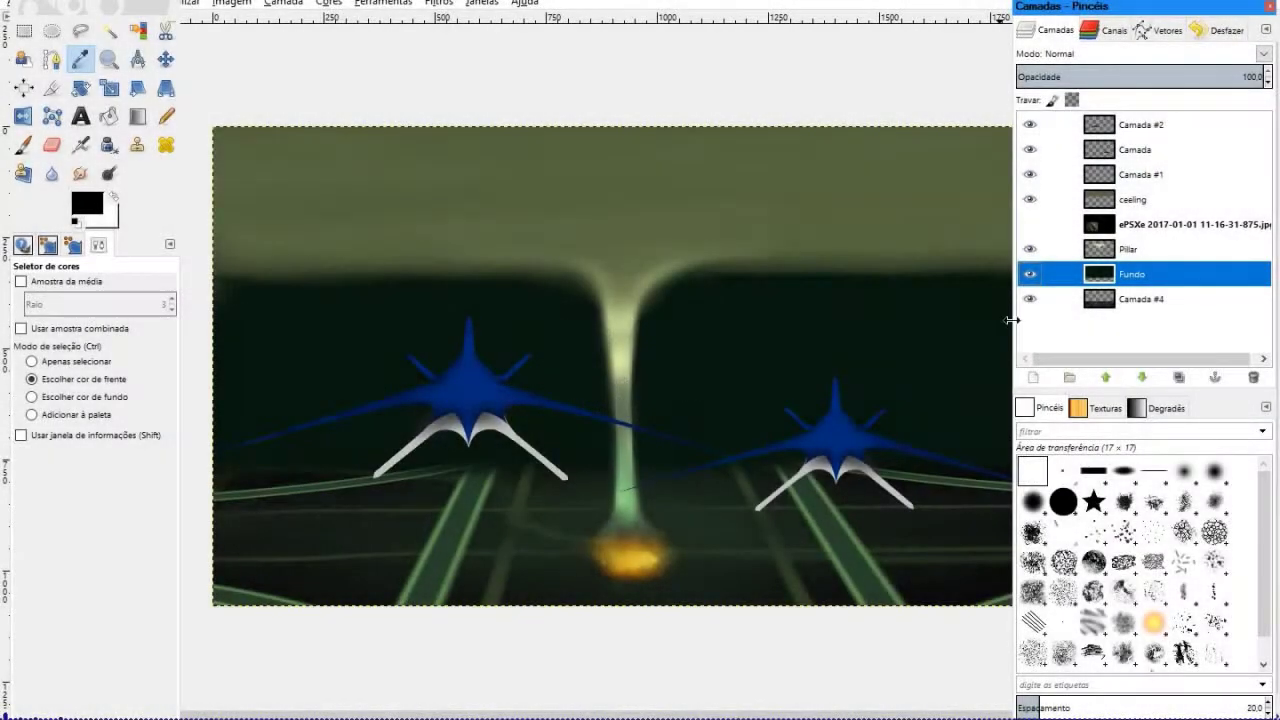
Add a new transparent layer and try an airbrush spot with Fade Tapering dynamics, then undo it.
{"action": "left_click", "coordinate": [1030, 377]}
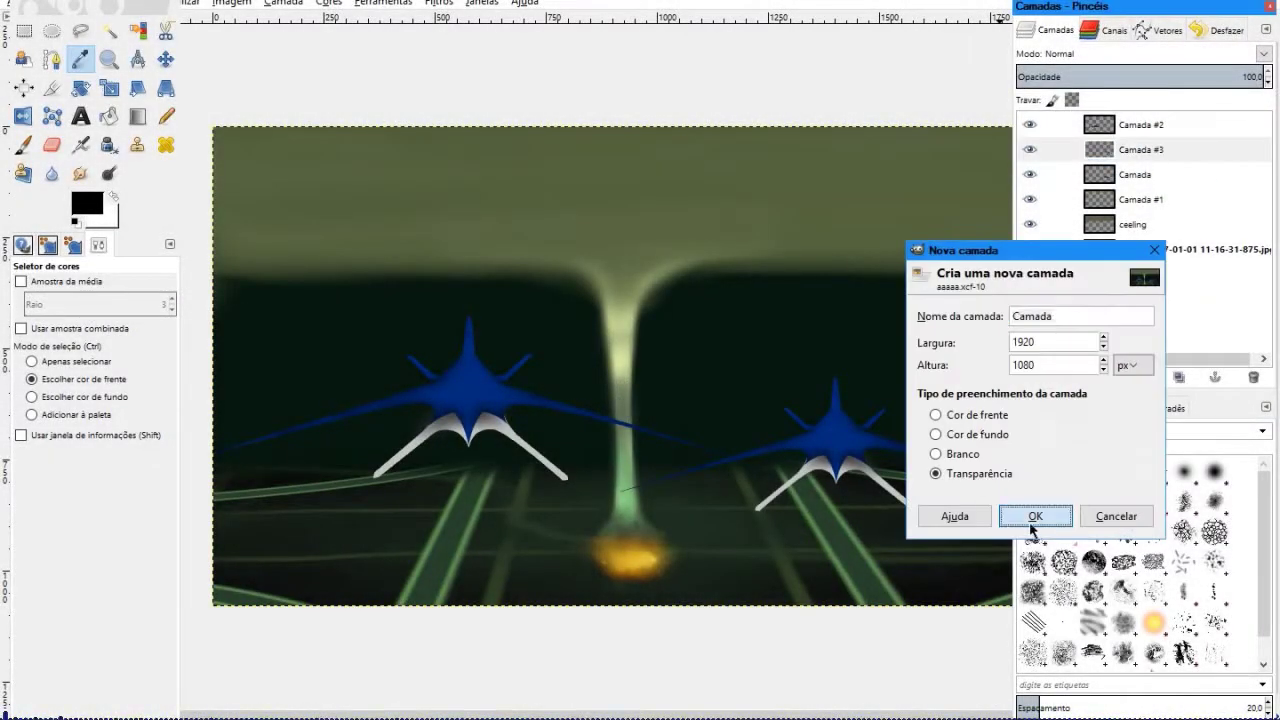
{"action": "left_click", "coordinate": [1033, 516]}
{"action": "key", "text": "ctrl+g"}
{"action": "scroll", "coordinate": [835, 460], "scroll_direction": "up", "scroll_amount": 8}
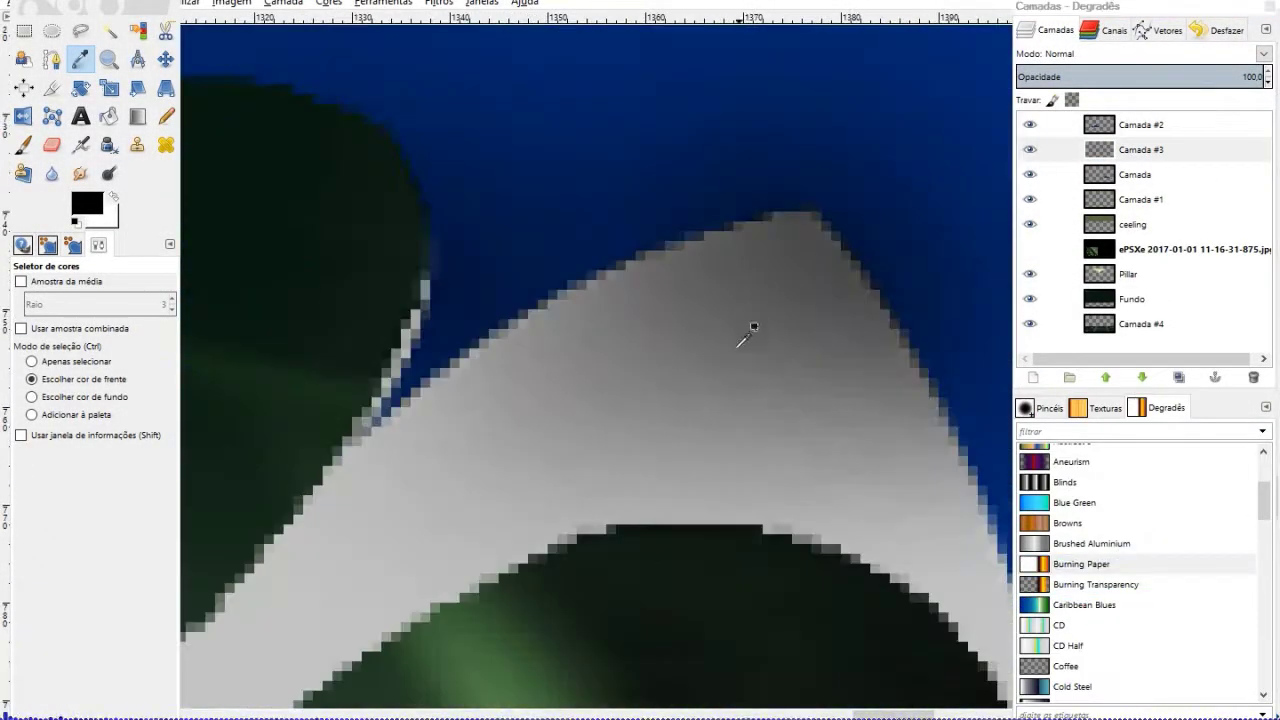
{"action": "key", "text": "a"}
{"action": "left_click", "coordinate": [100, 648]}
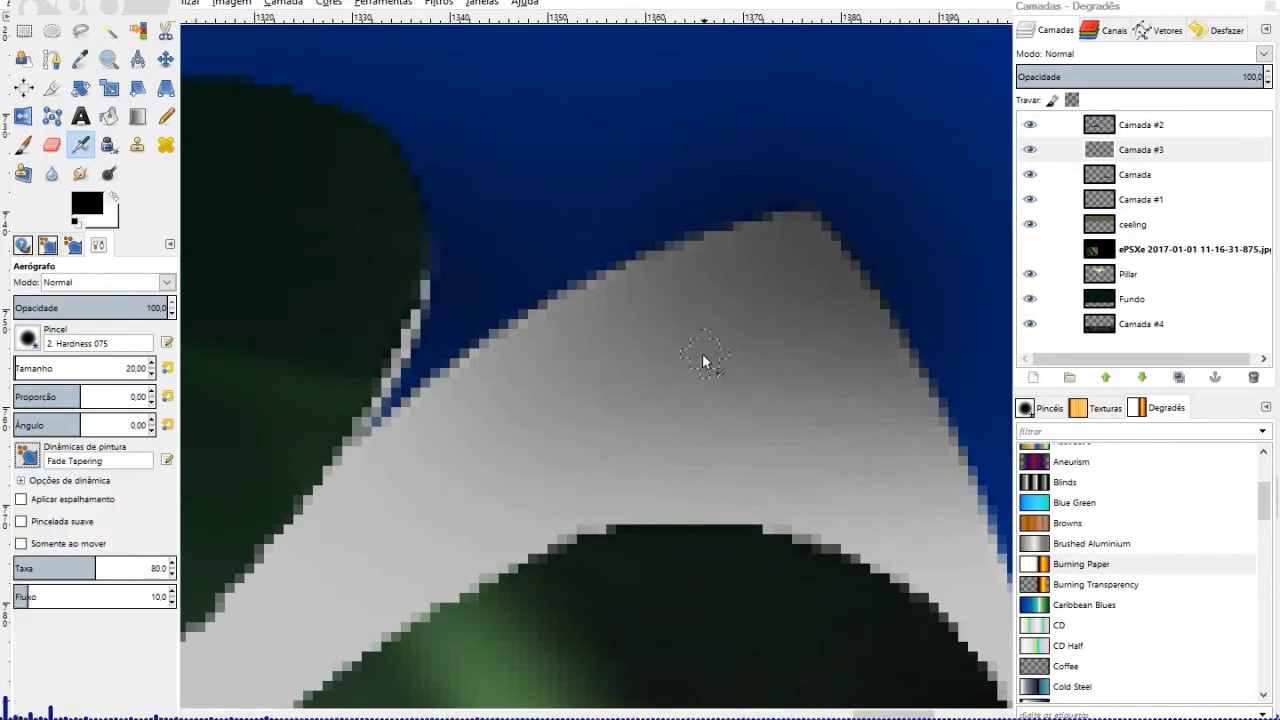
{"action": "left_click", "coordinate": [51, 369]}
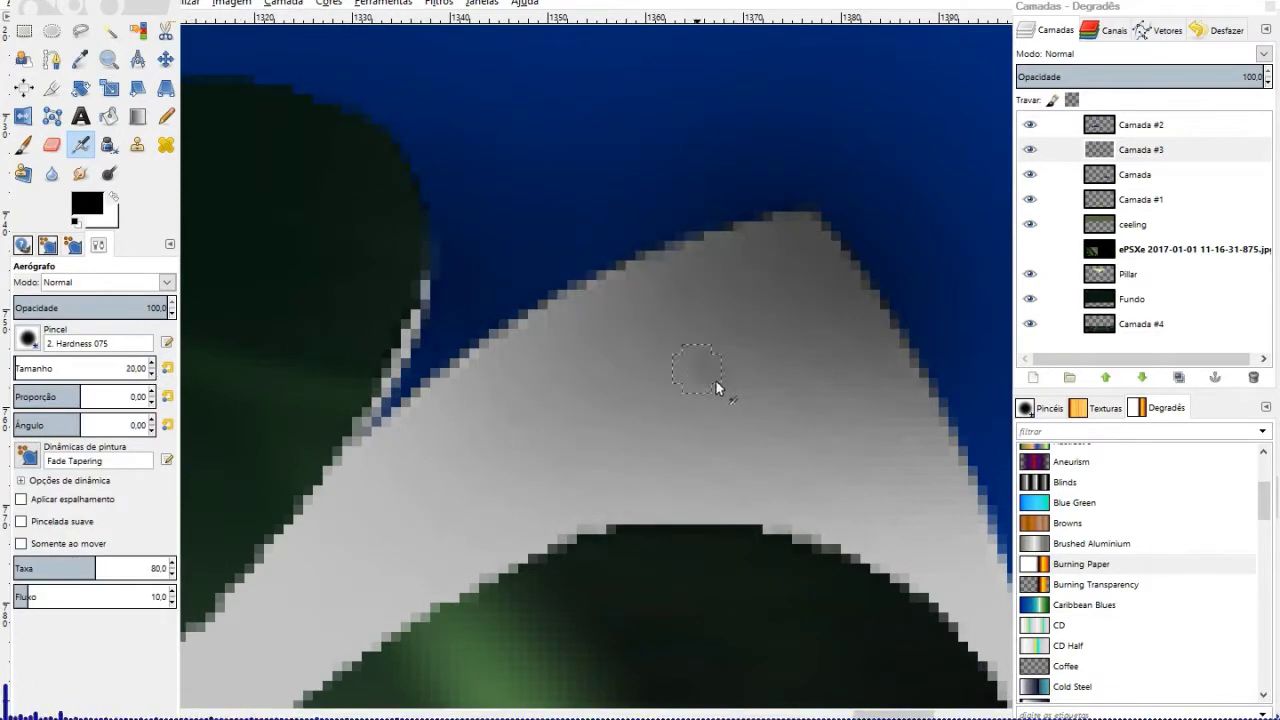
{"action": "left_click_drag", "start_coordinate": [716, 381], "coordinate": [751, 391]}
{"action": "key", "text": "ctrl+z"}
{"action": "key", "text": "ctrl+y"}
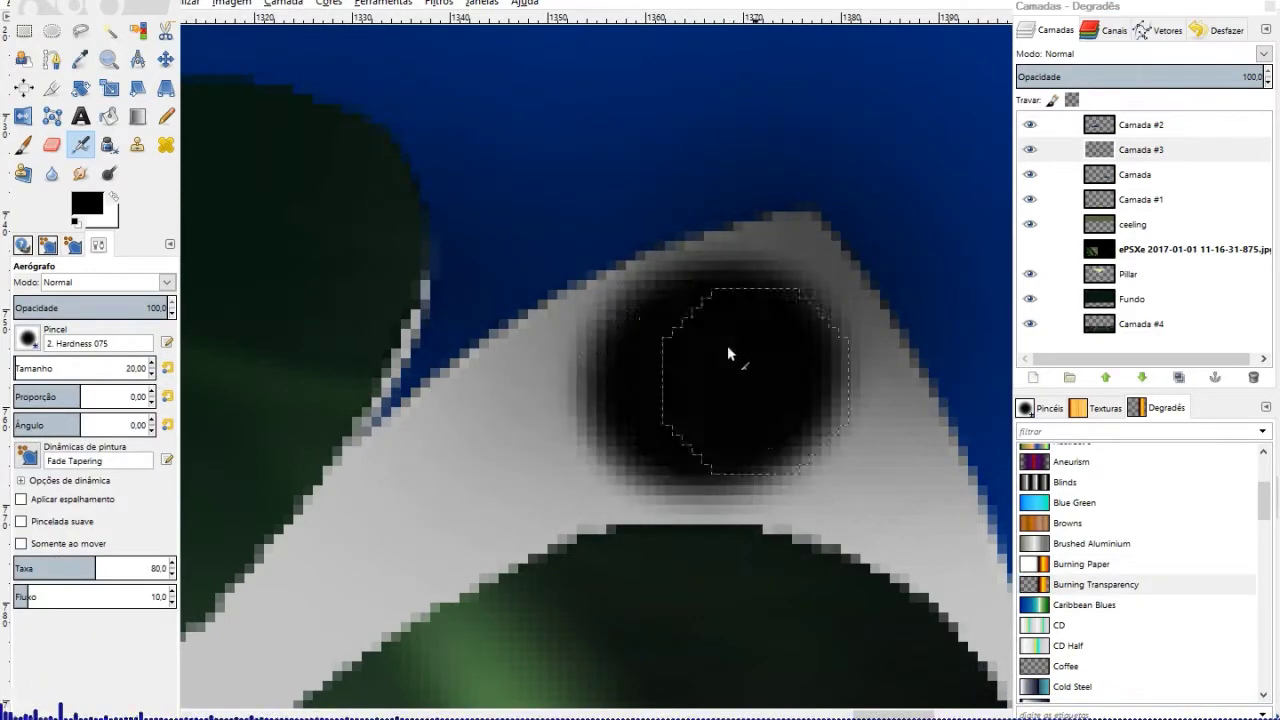
{"action": "key", "text": "ctrl+z"}
Swap colours and test Color From Gradient dynamics with the Incandescent gradient on the wing.
{"action": "key", "text": "x"}
{"action": "left_click", "coordinate": [28, 458]}
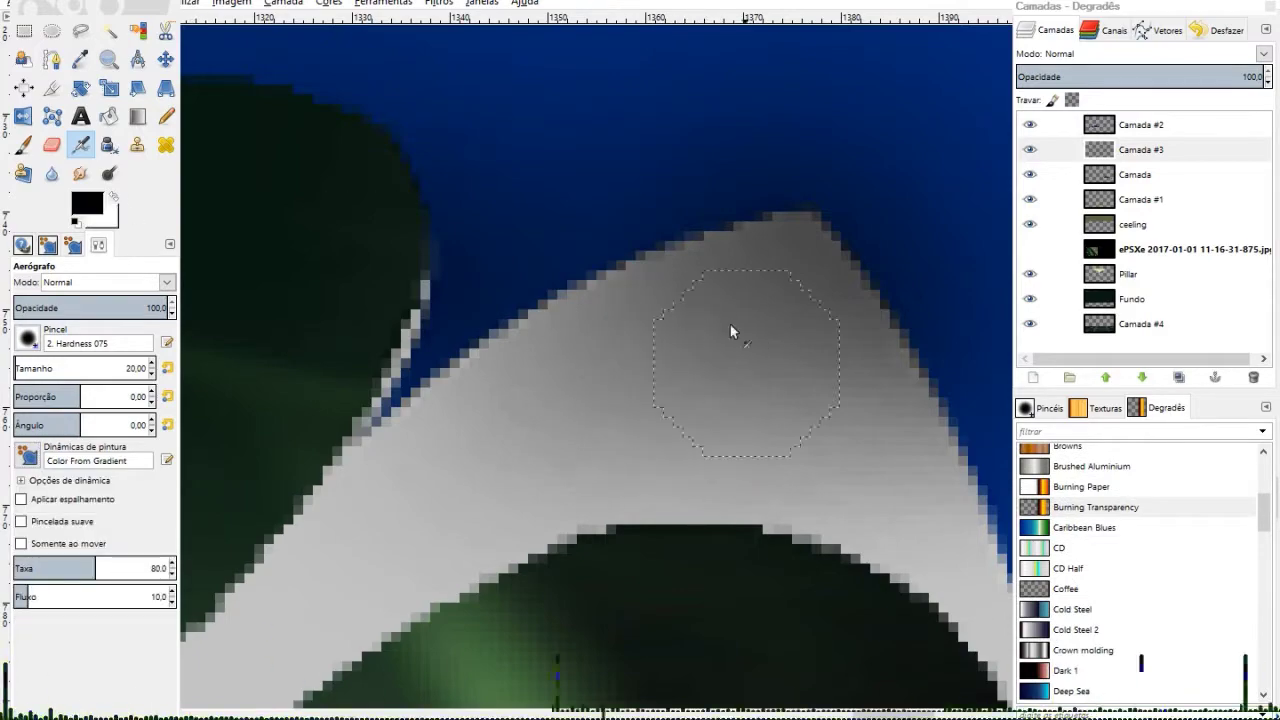
{"action": "left_click", "coordinate": [670, 380]}
{"action": "key", "text": "ctrl+z"}
{"action": "scroll", "coordinate": [1140, 570], "scroll_direction": "down", "scroll_amount": 5}
{"action": "left_click", "coordinate": [1079, 535]}
{"action": "key", "text": "minus"}
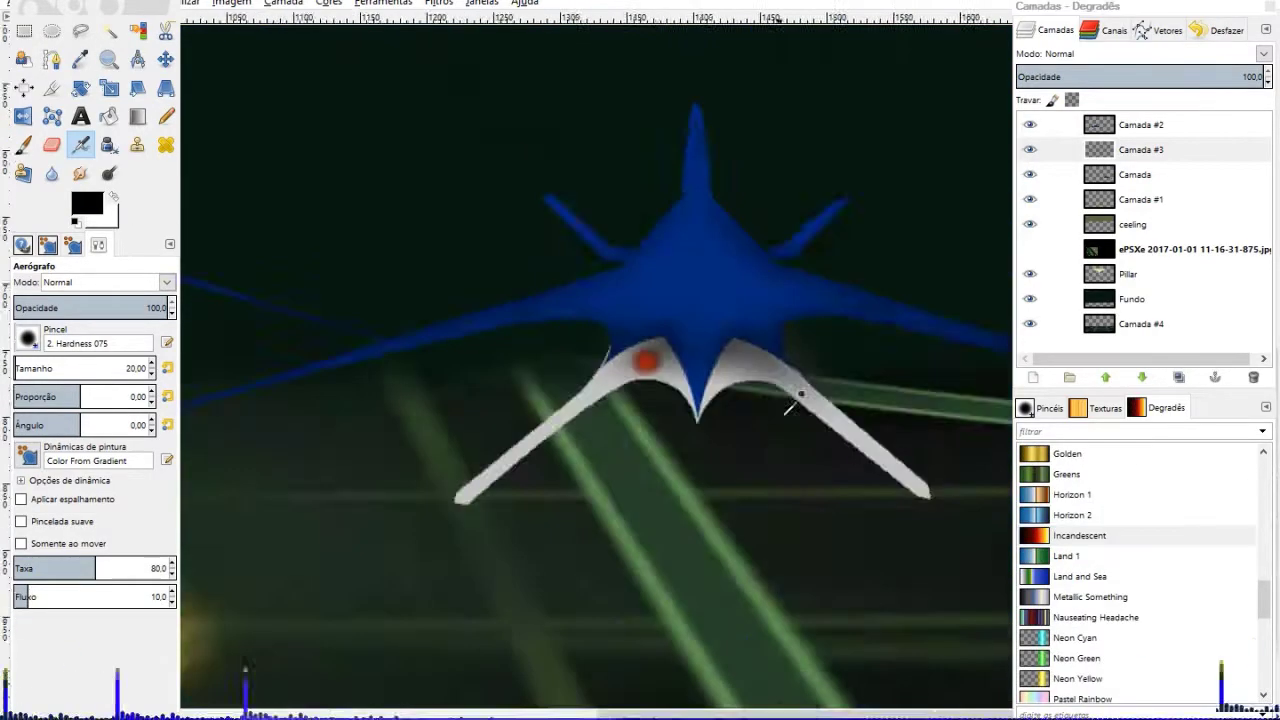
{"action": "key", "text": "plus"}
{"action": "left_click_drag", "start_coordinate": [524, 233], "coordinate": [588, 216]}
{"action": "key", "text": "minus"}
{"action": "key", "text": "minus"}
{"action": "key", "text": "minus"}
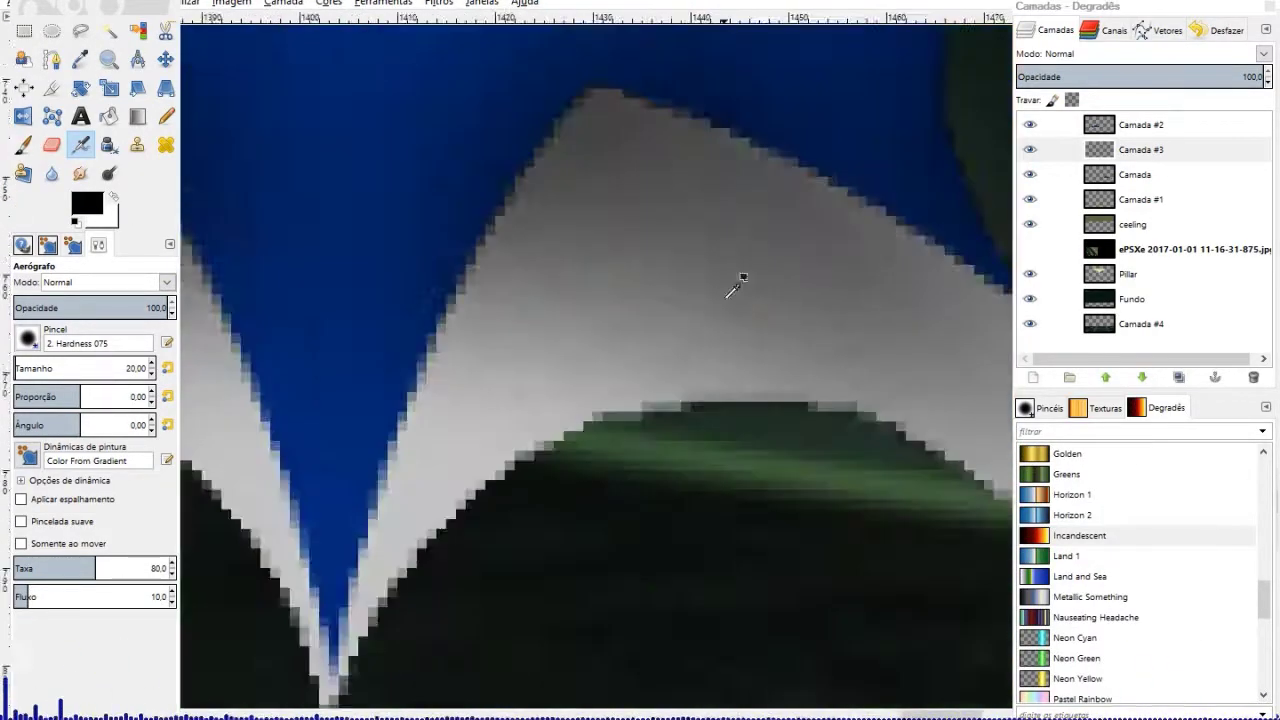
{"action": "key", "text": "minus"}
Try the Sparks brush for a yellow wing glow, undo it, and refit the view.
{"action": "left_click", "coordinate": [1049, 408]}
{"action": "left_click", "coordinate": [1153, 622]}
{"action": "key", "text": "plus"}
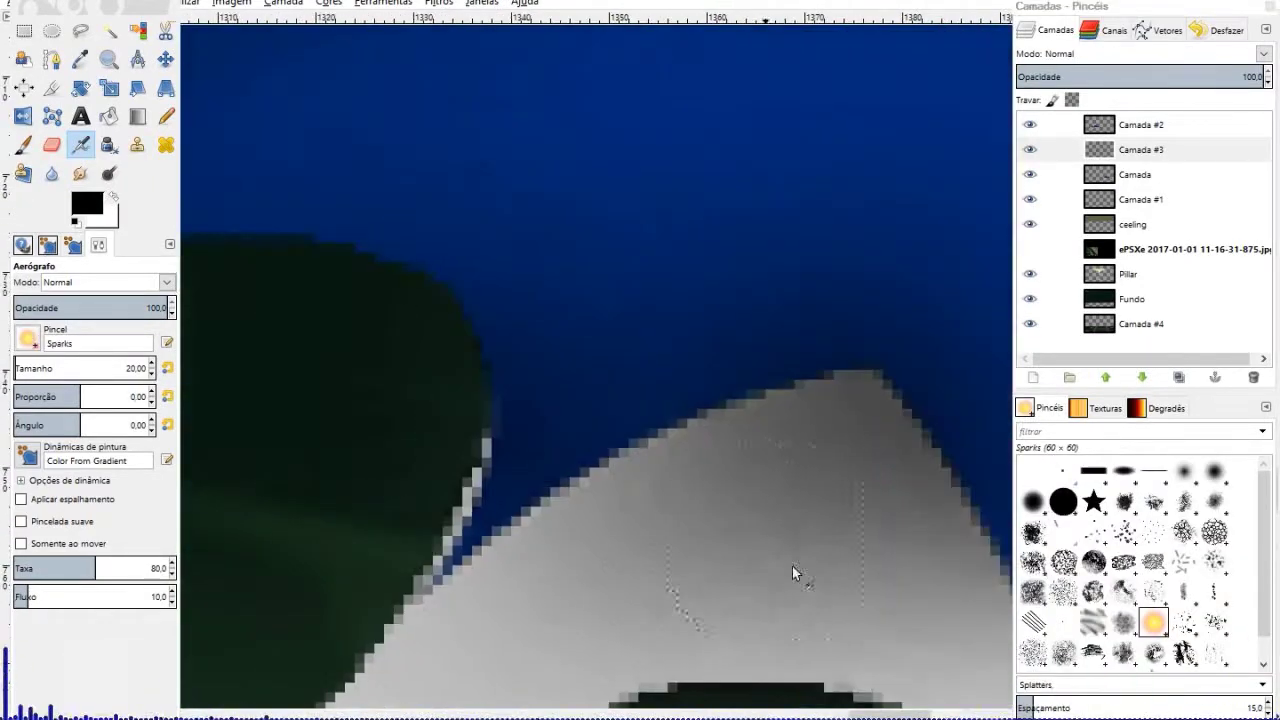
{"action": "key", "text": "ctrl+z"}
{"action": "key", "text": "ctrl+g"}
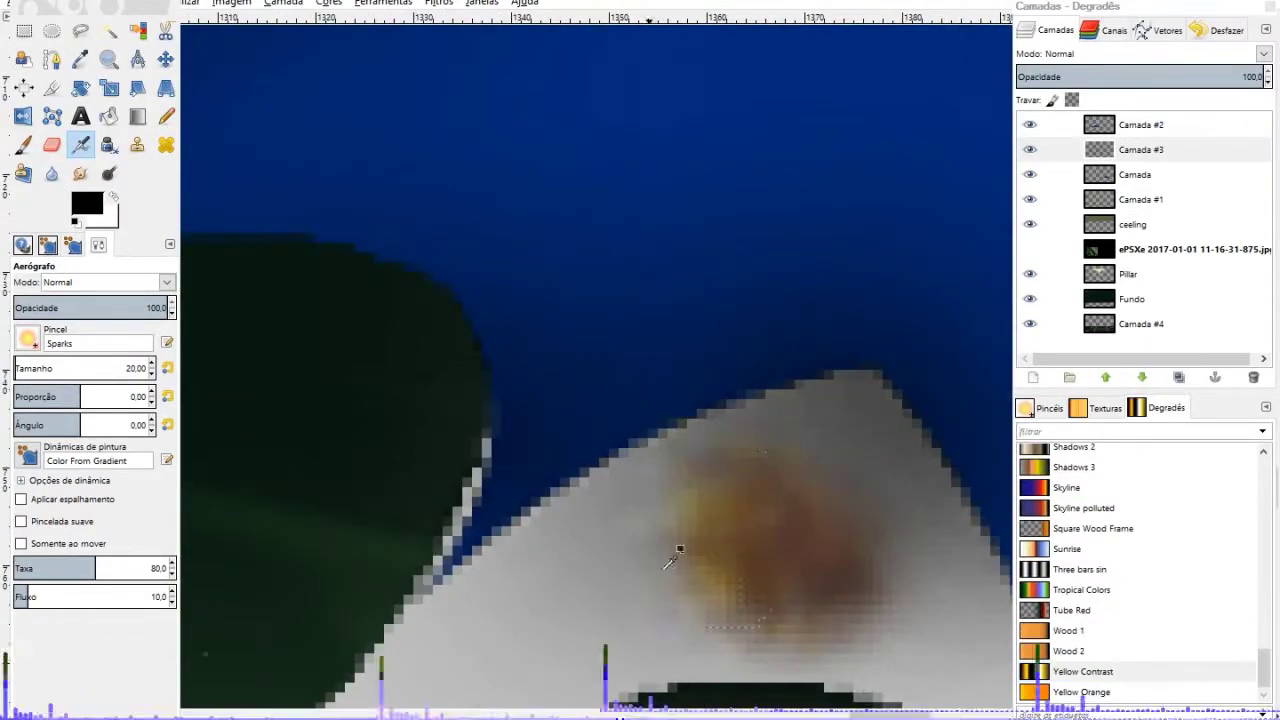
{"action": "left_click_drag", "start_coordinate": [672, 560], "coordinate": [774, 564]}
{"action": "key", "text": "ctrl+z"}
{"action": "key", "text": "shift+ctrl+j"}
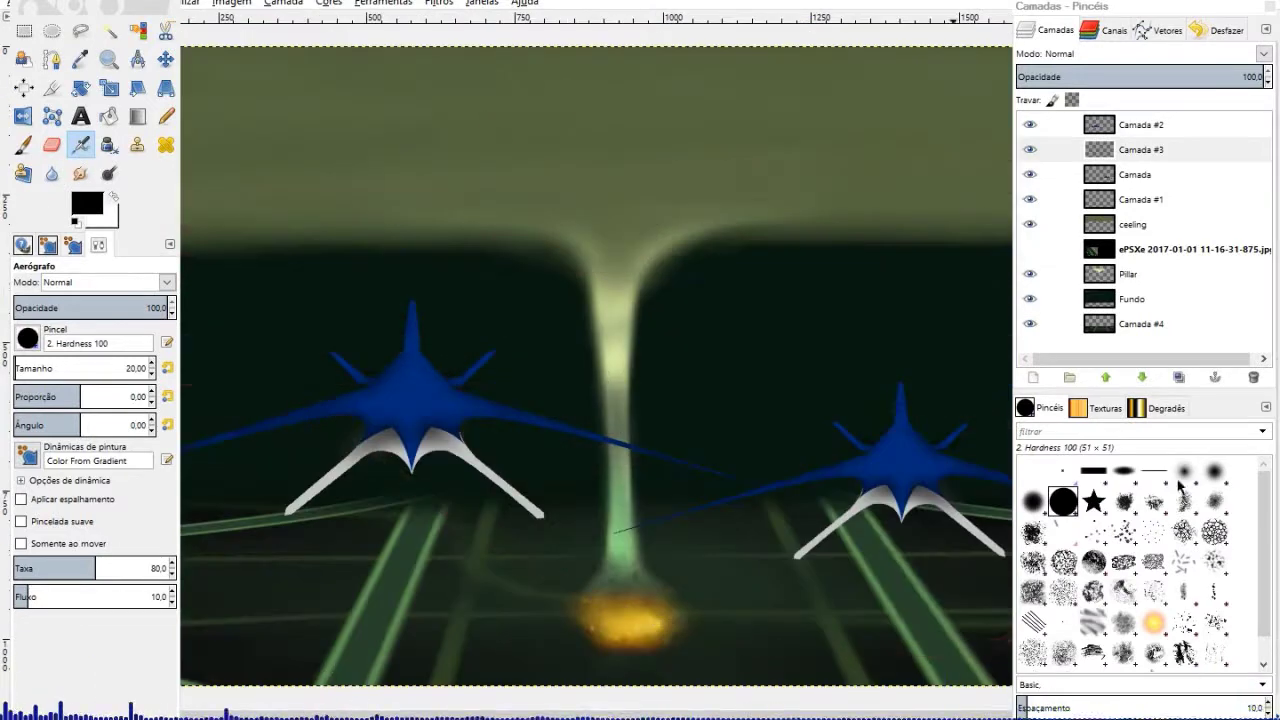
Paint yellow lights on the hull using the Hardness 025 brush and Burning Transparency gradient.
{"action": "left_click", "coordinate": [1182, 472]}
{"action": "key", "text": "ctrl+g"}
{"action": "left_click_drag", "start_coordinate": [320, 307], "coordinate": [557, 325]}
{"action": "scroll", "coordinate": [1100, 560], "scroll_direction": "up", "scroll_amount": 5}
{"action": "left_click", "coordinate": [1034, 559]}
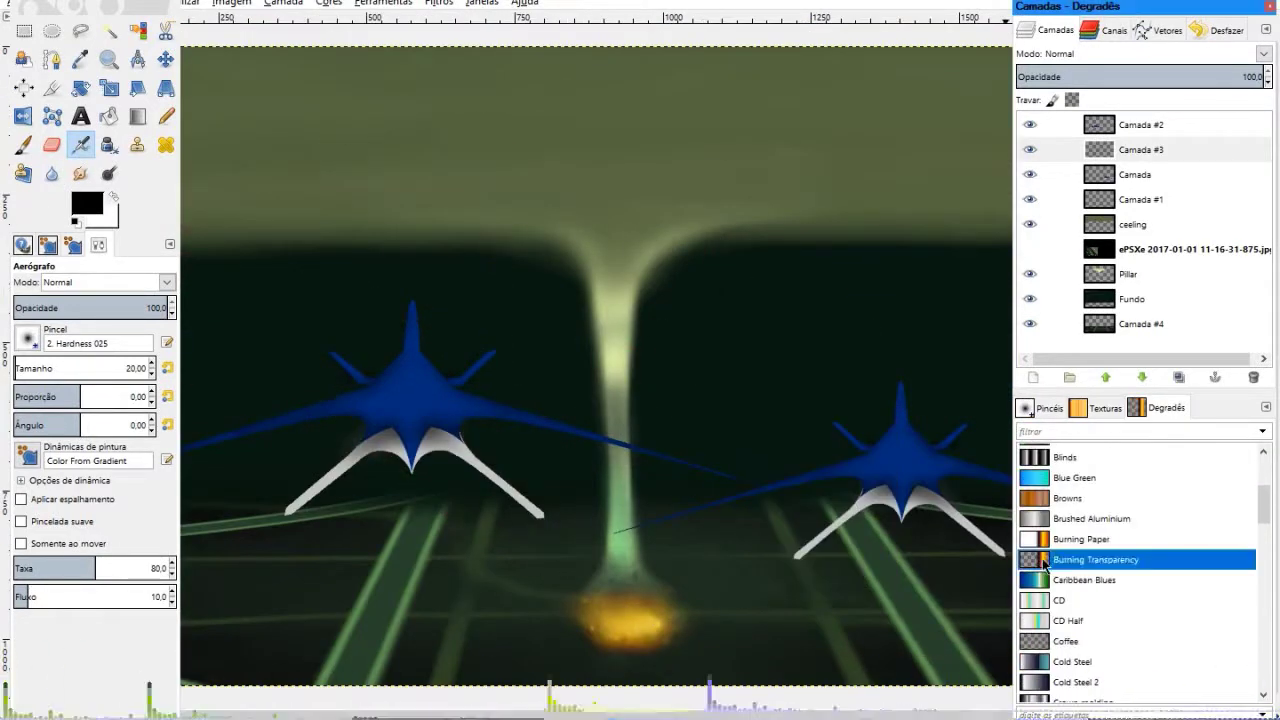
{"action": "scroll", "coordinate": [286, 275], "scroll_direction": "up", "scroll_amount": 4}
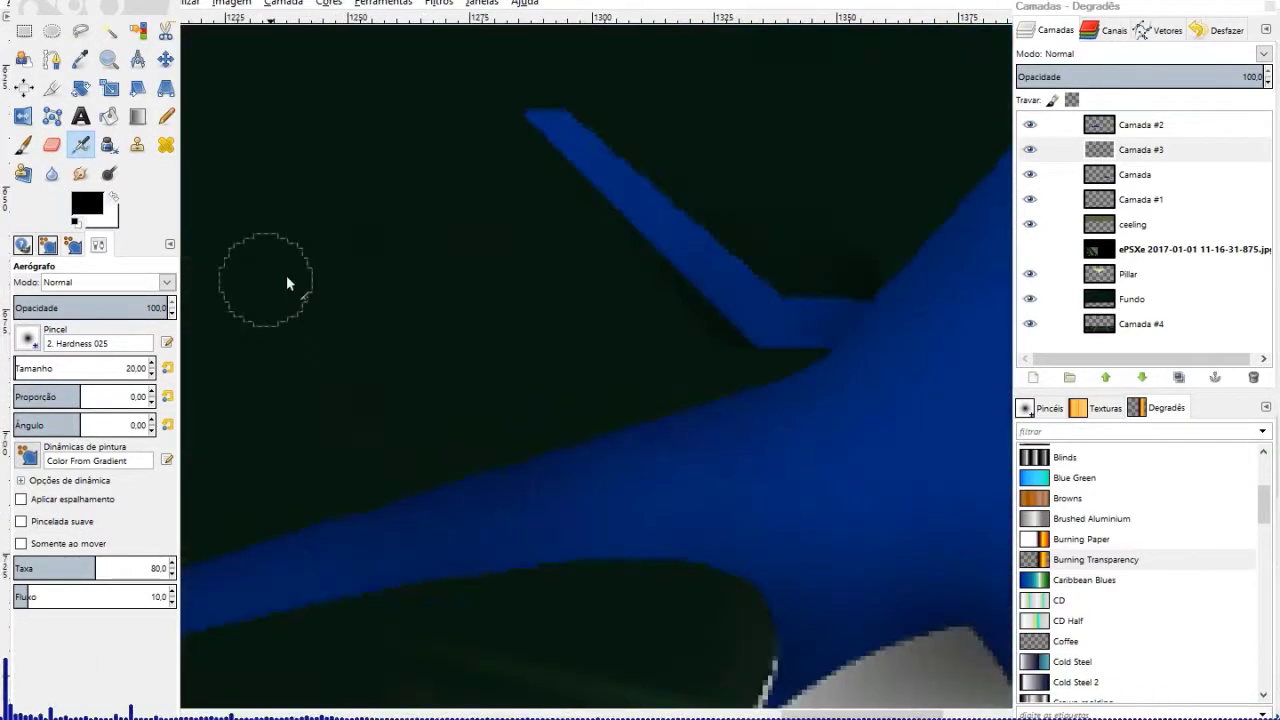
{"action": "scroll", "coordinate": [253, 321], "scroll_direction": "up", "scroll_amount": 2}
{"action": "left_click", "coordinate": [22, 145]}
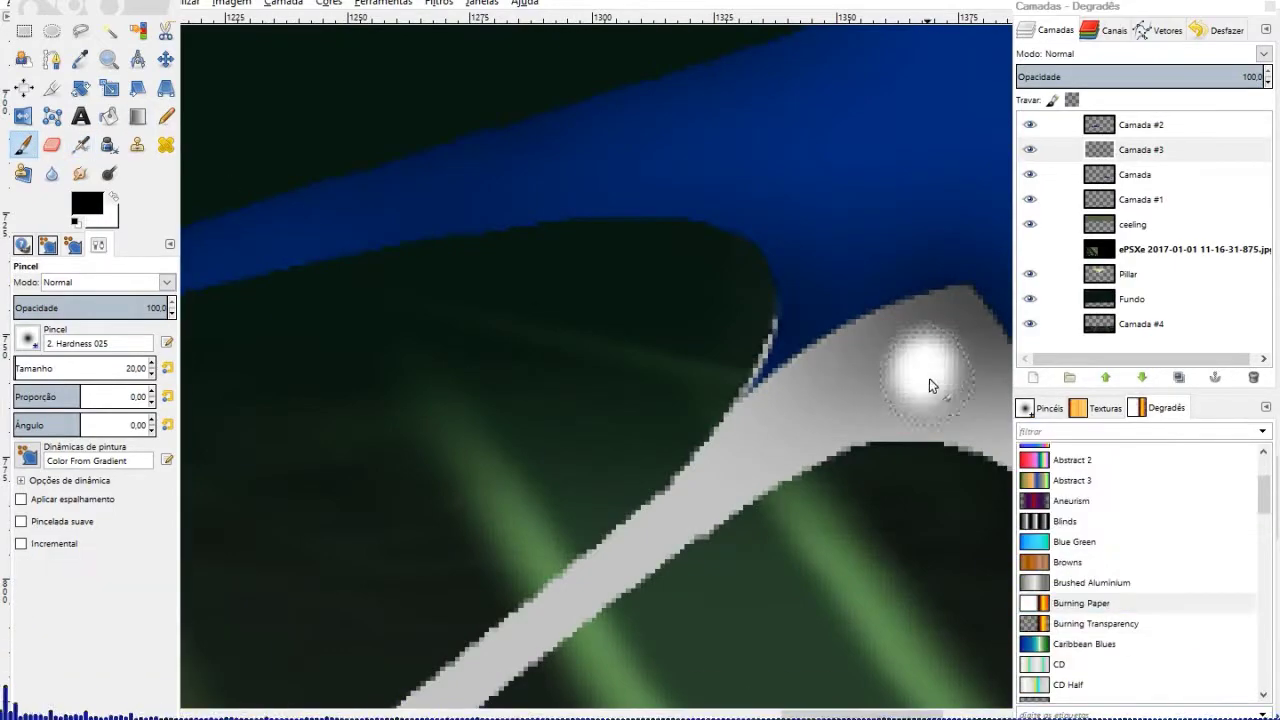
{"action": "scroll", "coordinate": [929, 370], "scroll_direction": "up", "scroll_amount": 2}
{"action": "scroll", "coordinate": [525, 401], "scroll_direction": "down", "scroll_amount": 1}
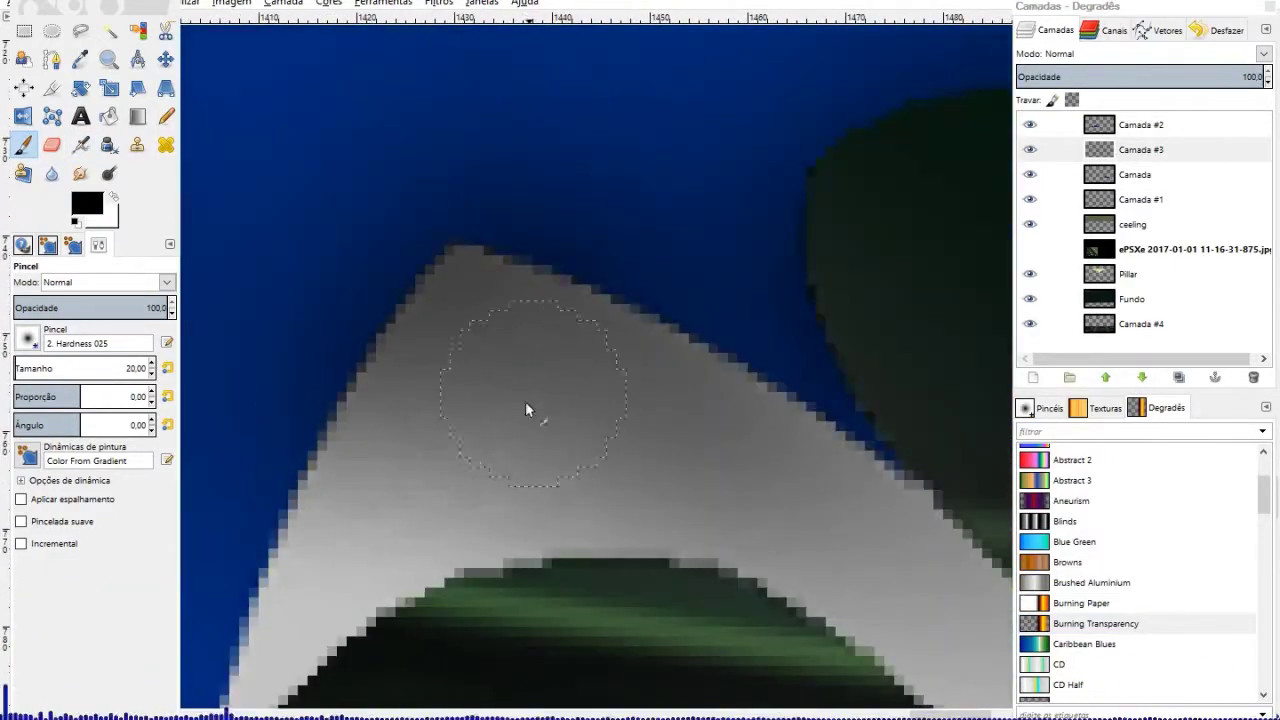
{"action": "left_click", "coordinate": [520, 395]}
{"action": "scroll", "coordinate": [538, 447], "scroll_direction": "down", "scroll_amount": 5}
{"action": "key", "text": "r"}
{"action": "scroll", "coordinate": [799, 556], "scroll_direction": "up", "scroll_amount": 3}
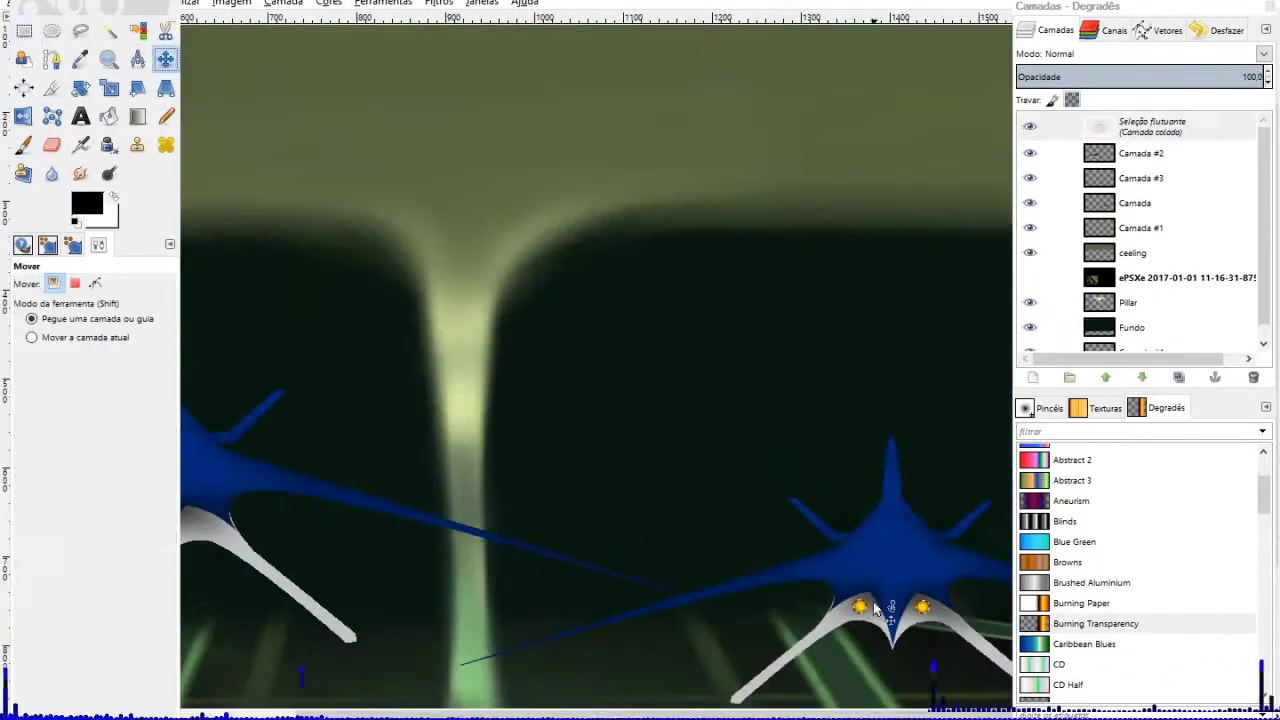
Scale up the pasted yellow lights onto the left ship, making them layer Camada #5.
{"action": "scroll", "coordinate": [503, 495], "scroll_direction": "left", "scroll_amount": 5}
{"action": "left_click", "coordinate": [109, 88]}
{"action": "left_click", "coordinate": [520, 490]}
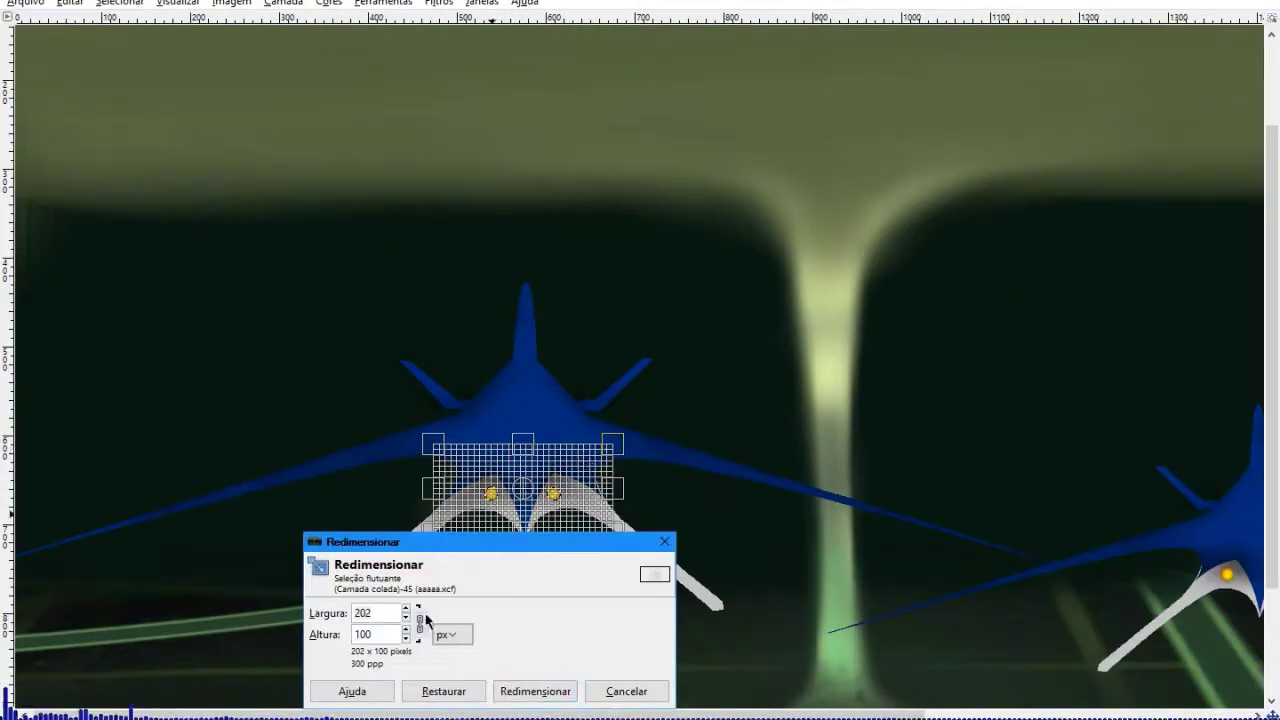
{"action": "left_click_drag", "start_coordinate": [590, 440], "coordinate": [665, 437]}
{"action": "key", "text": "Return"}
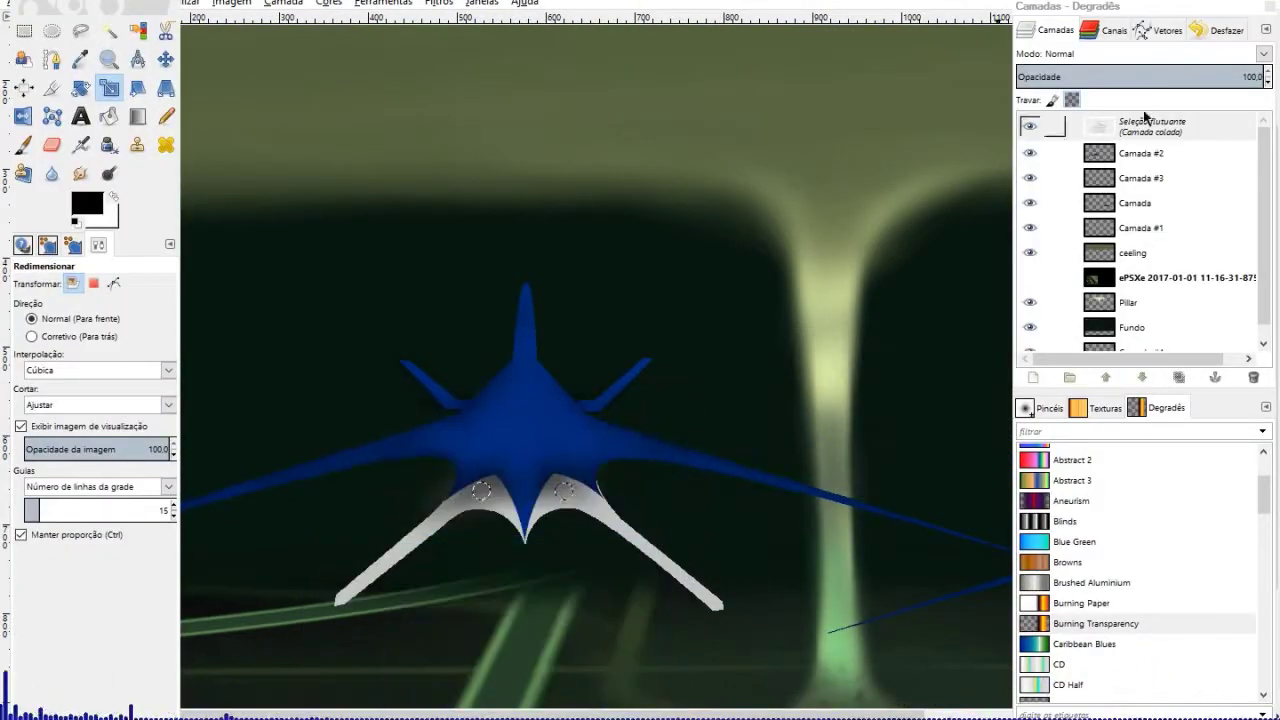
{"action": "key", "text": "r"}
{"action": "scroll", "coordinate": [672, 305], "scroll_direction": "down", "scroll_amount": 2}
{"action": "scroll", "coordinate": [672, 305], "scroll_direction": "down", "scroll_amount": 1}
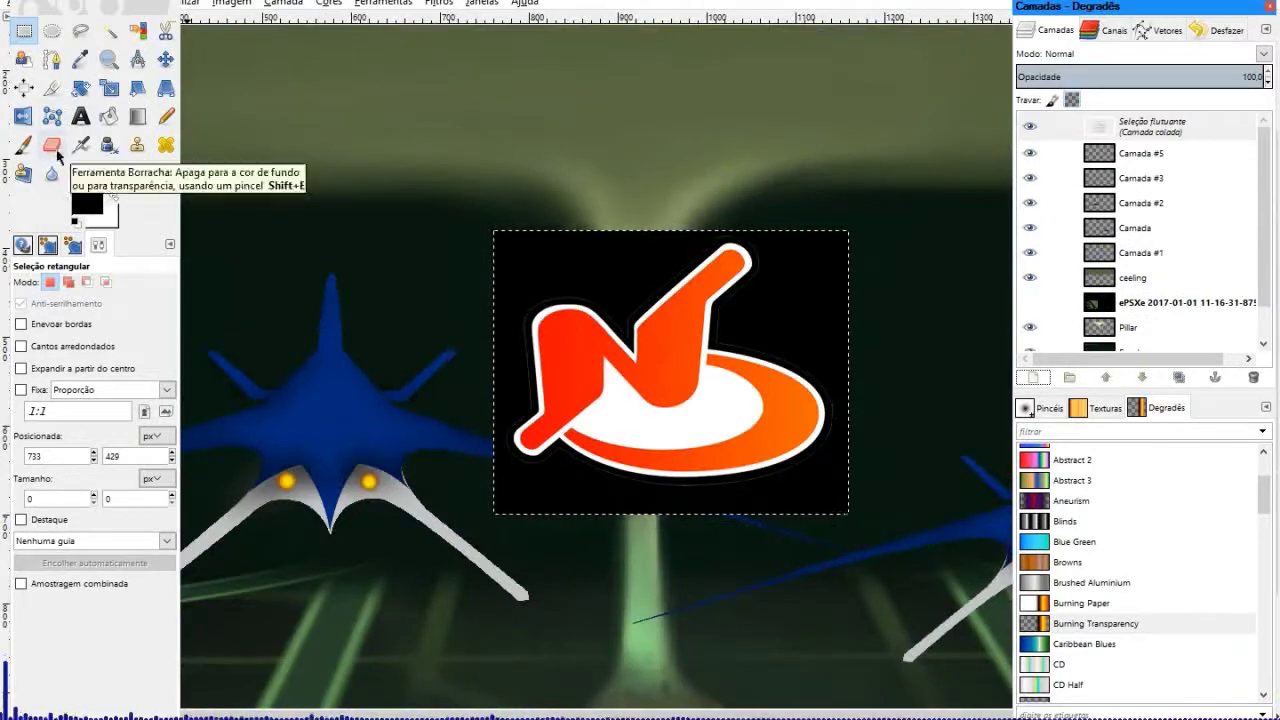
Delete the orange logo's black backdrop with Fuzzy Select, then box the logo with Rectangle Select.
{"action": "left_click", "coordinate": [23, 174]}
{"action": "left_click", "coordinate": [86, 204]}
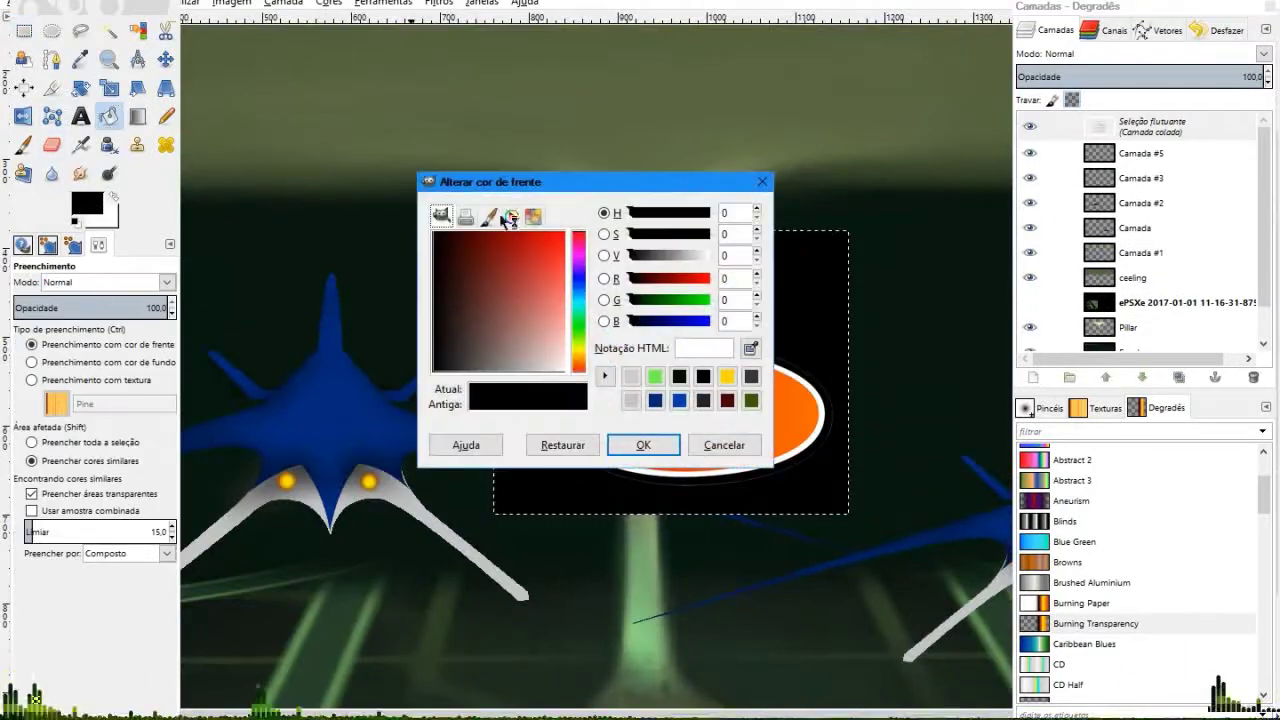
{"action": "left_click", "coordinate": [649, 446]}
{"action": "left_click", "coordinate": [52, 145]}
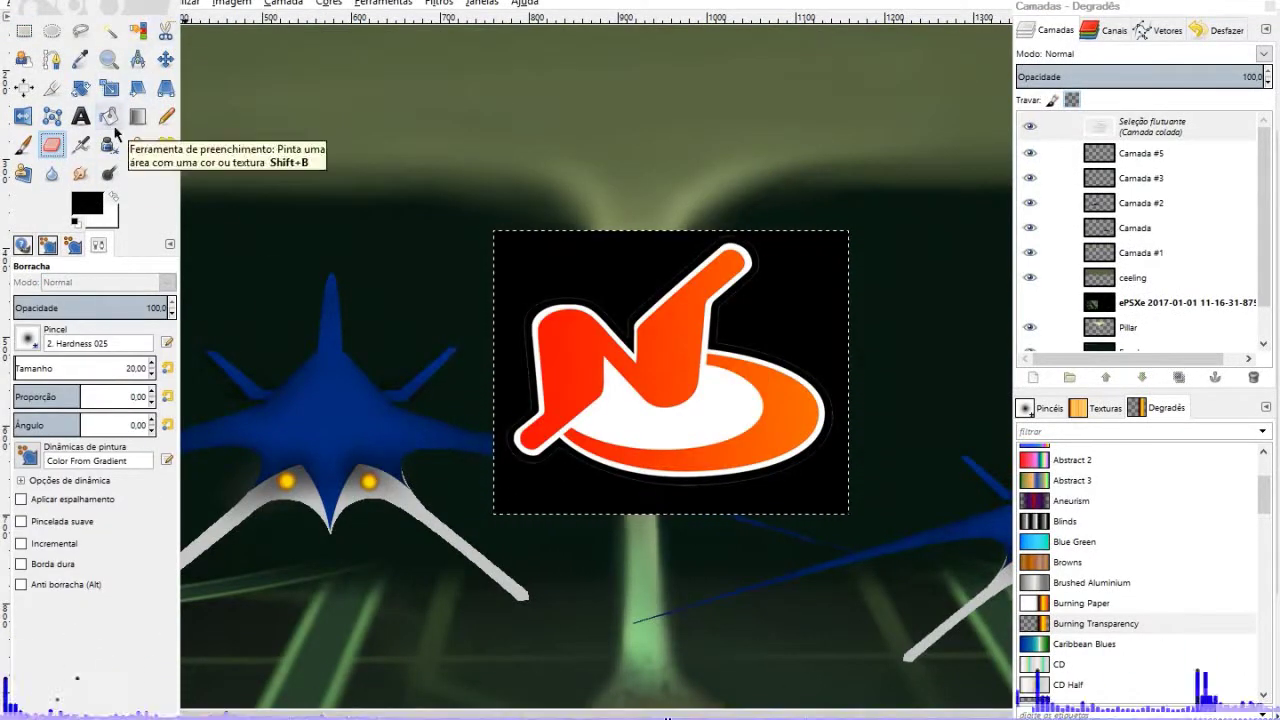
{"action": "key", "text": "u"}
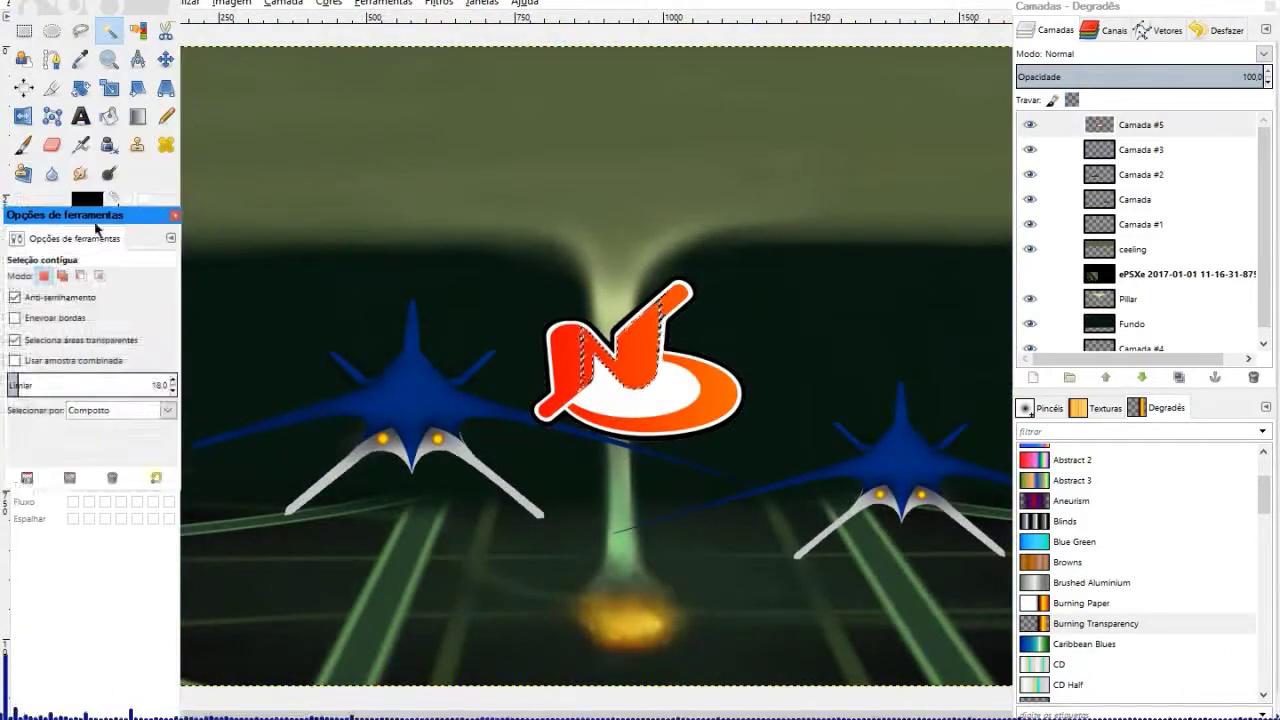
{"action": "left_click", "coordinate": [73, 245]}
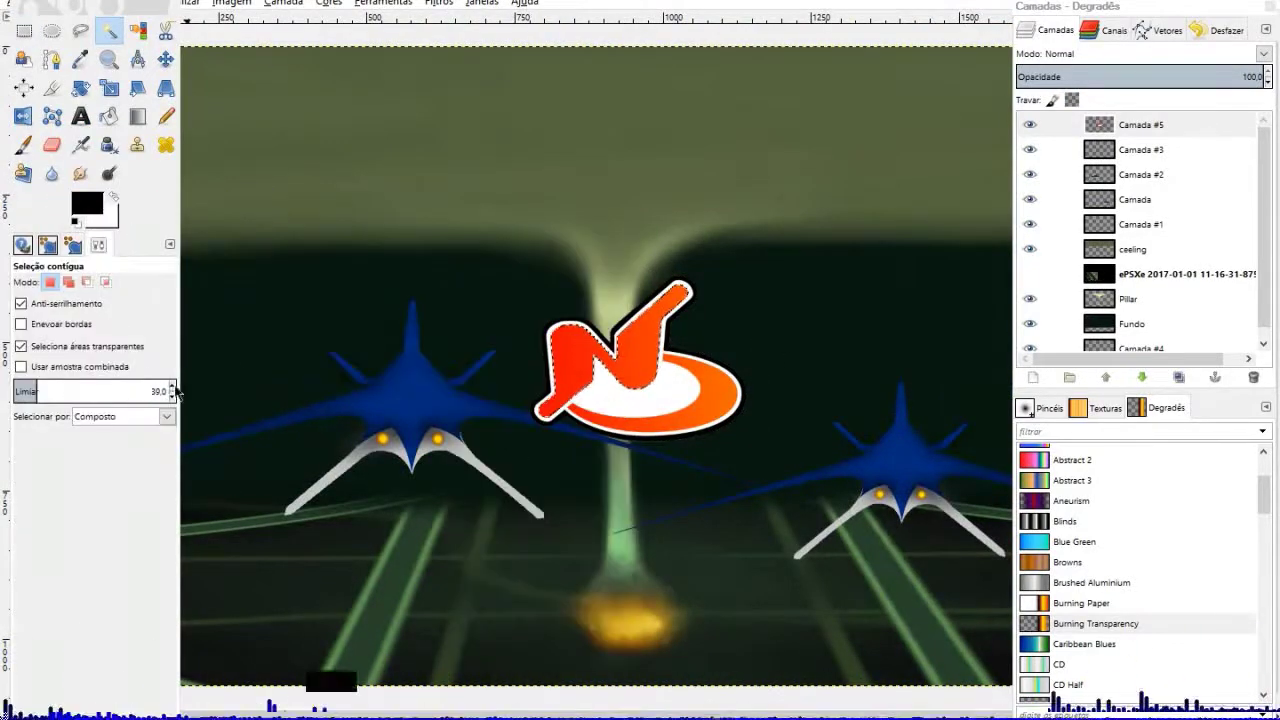
{"action": "key", "text": "r"}
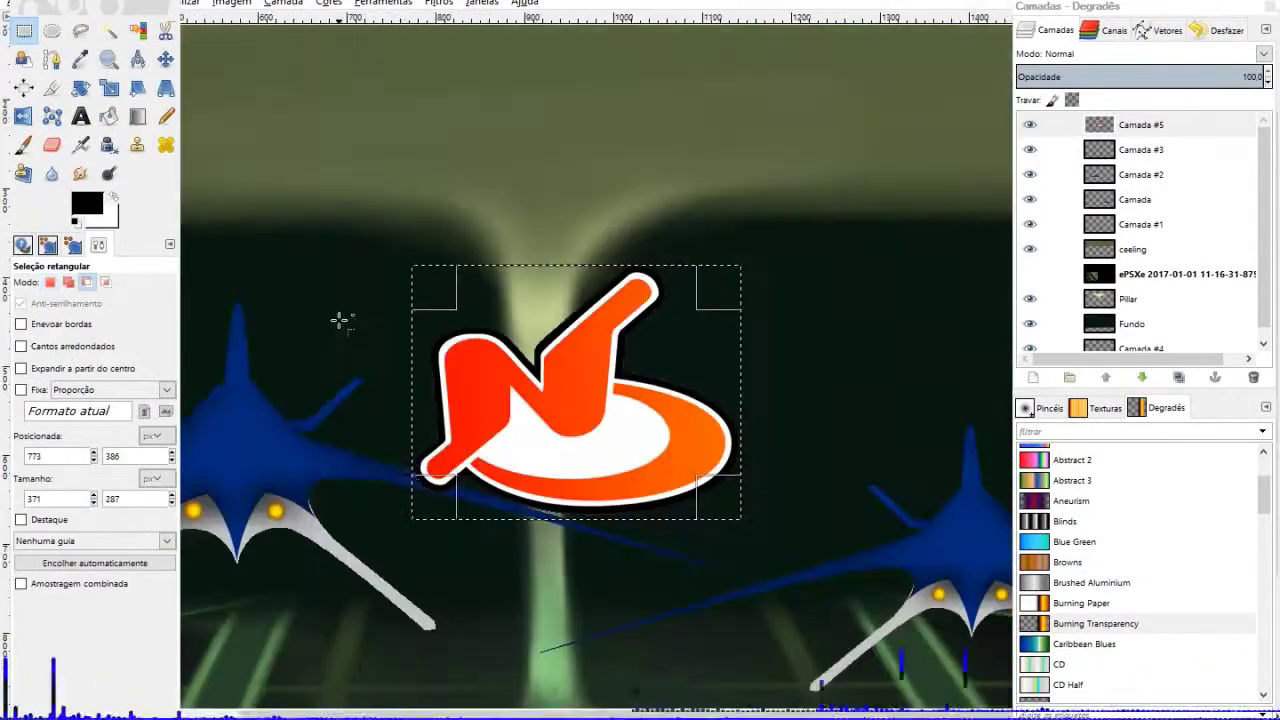
{"action": "scroll", "coordinate": [476, 359], "scroll_direction": "up", "scroll_amount": 5}
{"action": "scroll", "coordinate": [476, 359], "scroll_direction": "down", "scroll_amount": 5}
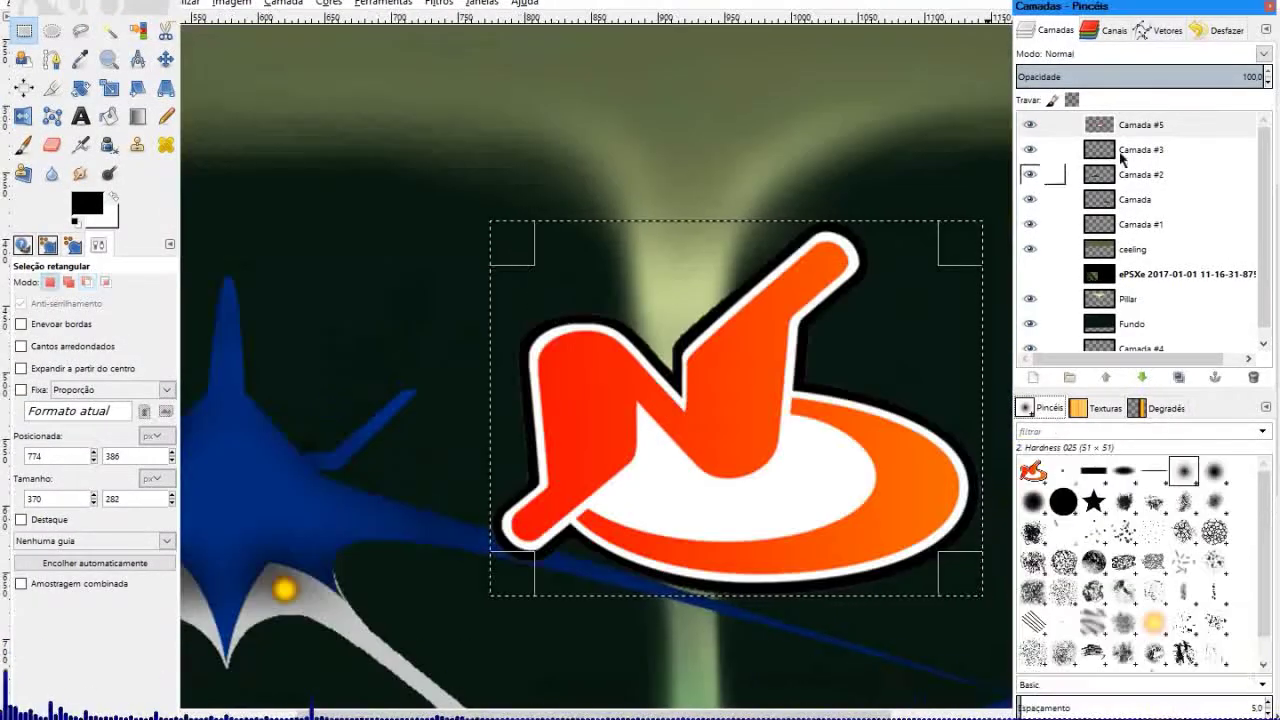
Perspective-distort the logo into a slanted decal on the left ship's top fin.
{"action": "left_click", "coordinate": [1030, 149]}
{"action": "left_click", "coordinate": [1030, 149]}
{"action": "left_click", "coordinate": [166, 87]}
{"action": "scroll", "coordinate": [600, 360], "scroll_direction": "up", "scroll_amount": 2}
{"action": "left_click_drag", "start_coordinate": [557, 214], "coordinate": [490, 345]}
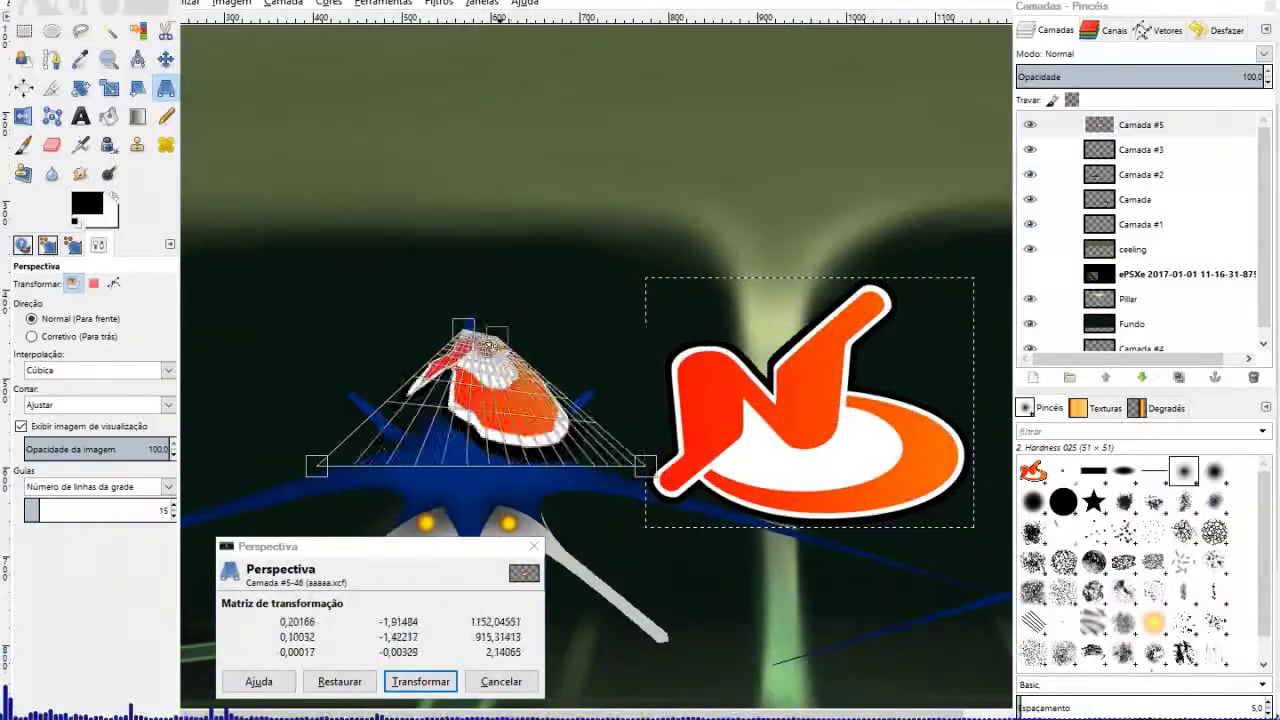
{"action": "scroll", "coordinate": [441, 424], "scroll_direction": "up", "scroll_amount": 4}
{"action": "left_click_drag", "start_coordinate": [752, 460], "coordinate": [668, 380]}
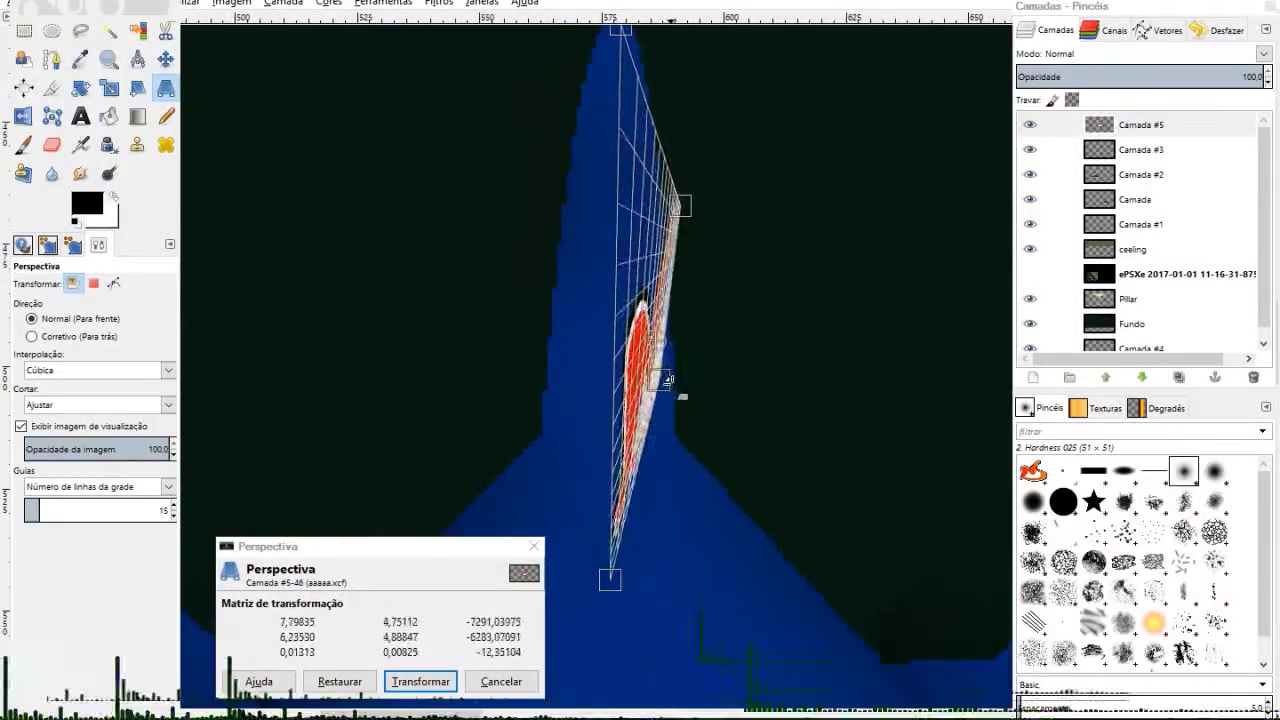
{"action": "left_click_drag", "start_coordinate": [670, 288], "coordinate": [690, 395]}
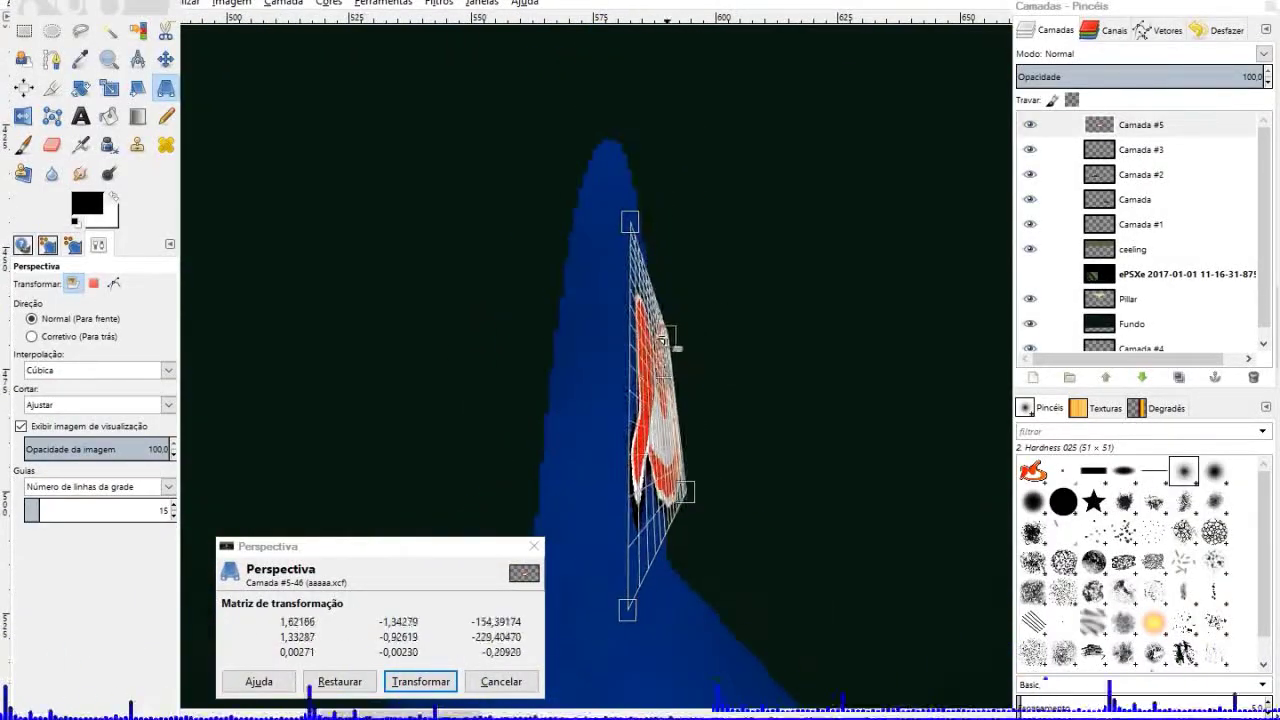
{"action": "key", "text": "Return"}
{"action": "scroll", "coordinate": [531, 354], "scroll_direction": "down", "scroll_amount": 4}
{"action": "scroll", "coordinate": [531, 354], "scroll_direction": "up", "scroll_amount": 4}
Erase the decal's excess and paste a copy of the fin decal.
{"action": "key", "text": "shift+e"}
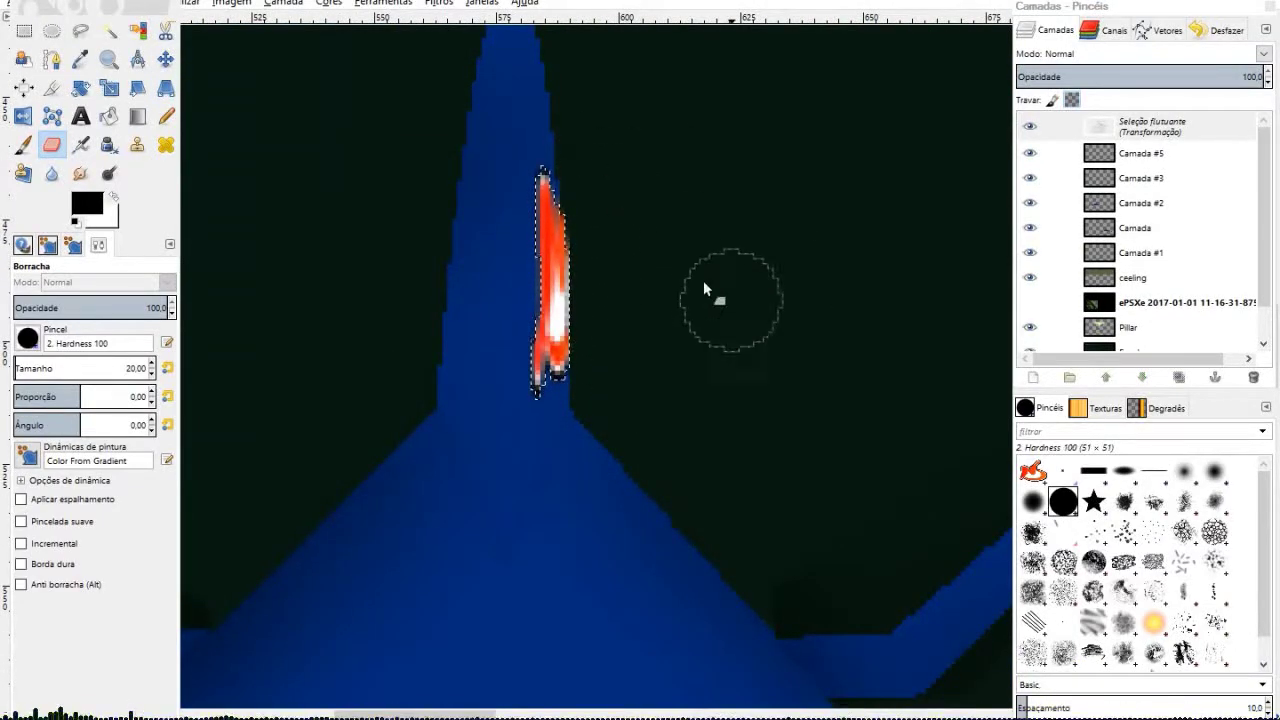
{"action": "scroll", "coordinate": [703, 288], "scroll_direction": "up", "scroll_amount": 2}
{"action": "key", "text": "r"}
{"action": "key", "text": "ctrl+c"}
{"action": "key", "text": "ctrl+v"}
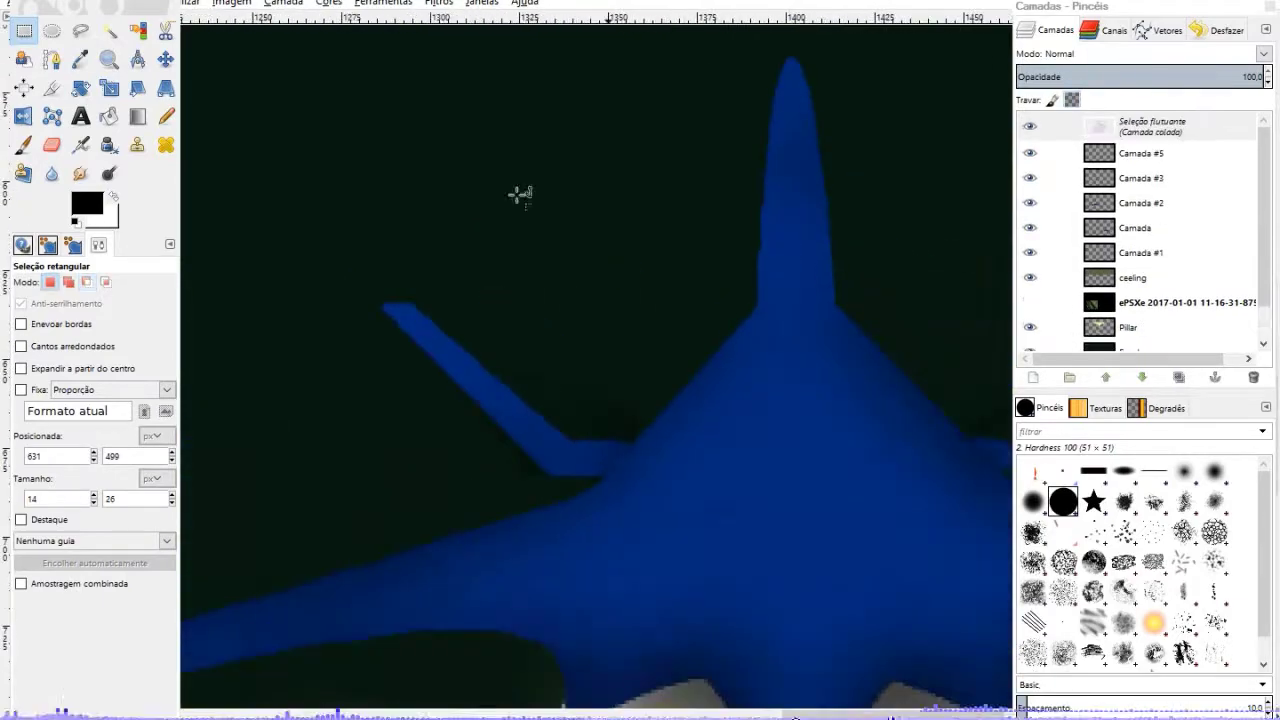
Scale the pasted decal copy to fit the right ship's fin.
{"action": "scroll", "coordinate": [517, 194], "scroll_direction": "down", "scroll_amount": 5}
{"action": "scroll", "coordinate": [243, 266], "scroll_direction": "left", "scroll_amount": 5}
{"action": "scroll", "coordinate": [671, 271], "scroll_direction": "right", "scroll_amount": 2}
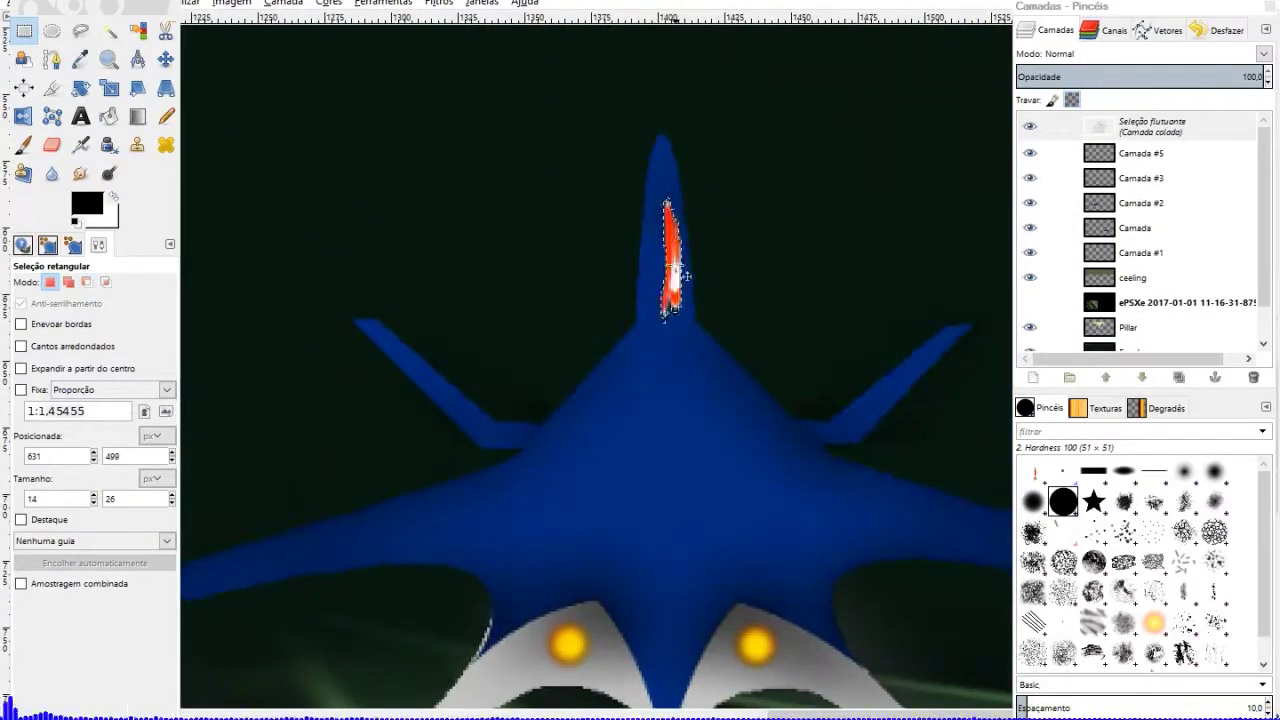
{"action": "scroll", "coordinate": [643, 300], "scroll_direction": "up", "scroll_amount": 3}
{"action": "scroll", "coordinate": [372, 293], "scroll_direction": "down", "scroll_amount": 2}
{"action": "scroll", "coordinate": [372, 293], "scroll_direction": "up", "scroll_amount": 2}
{"action": "scroll", "coordinate": [469, 506], "scroll_direction": "down", "scroll_amount": 2}
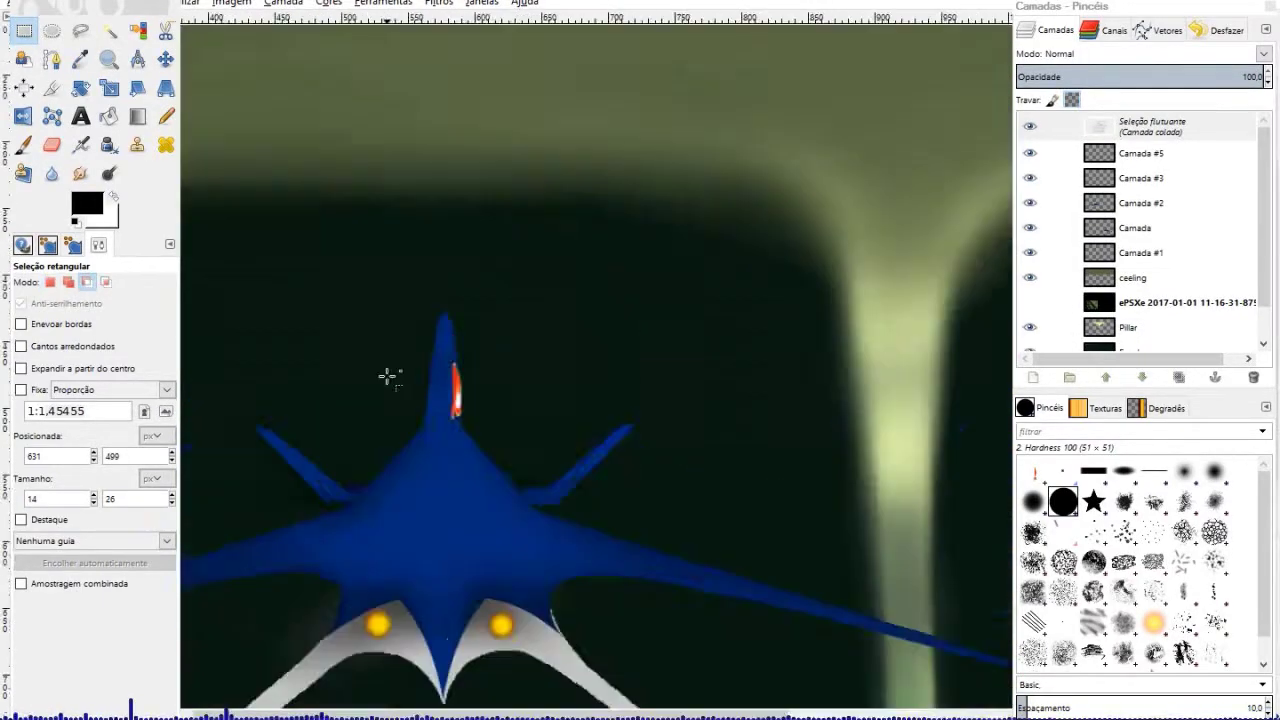
{"action": "scroll", "coordinate": [389, 374], "scroll_direction": "up", "scroll_amount": 2}
{"action": "left_click", "coordinate": [110, 88]}
{"action": "left_click", "coordinate": [360, 400]}
{"action": "scroll", "coordinate": [360, 400], "scroll_direction": "down", "scroll_amount": 2}
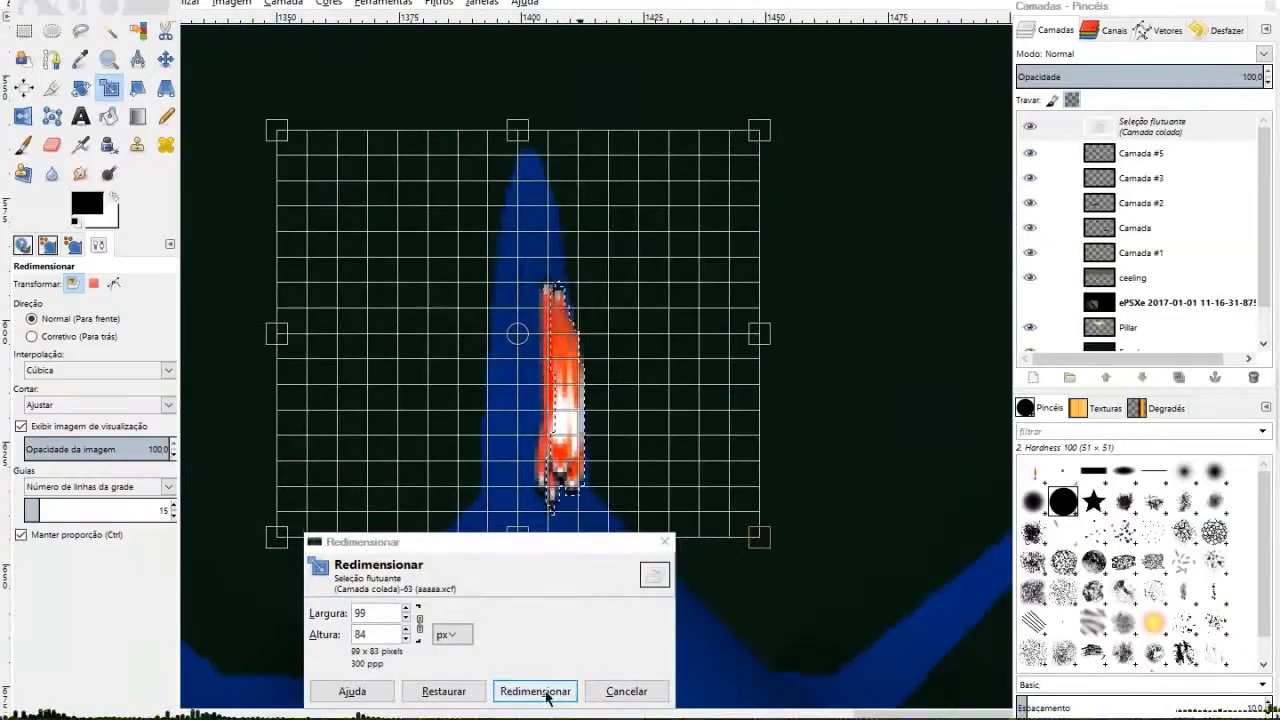
{"action": "scroll", "coordinate": [548, 322], "scroll_direction": "up", "scroll_amount": 1}
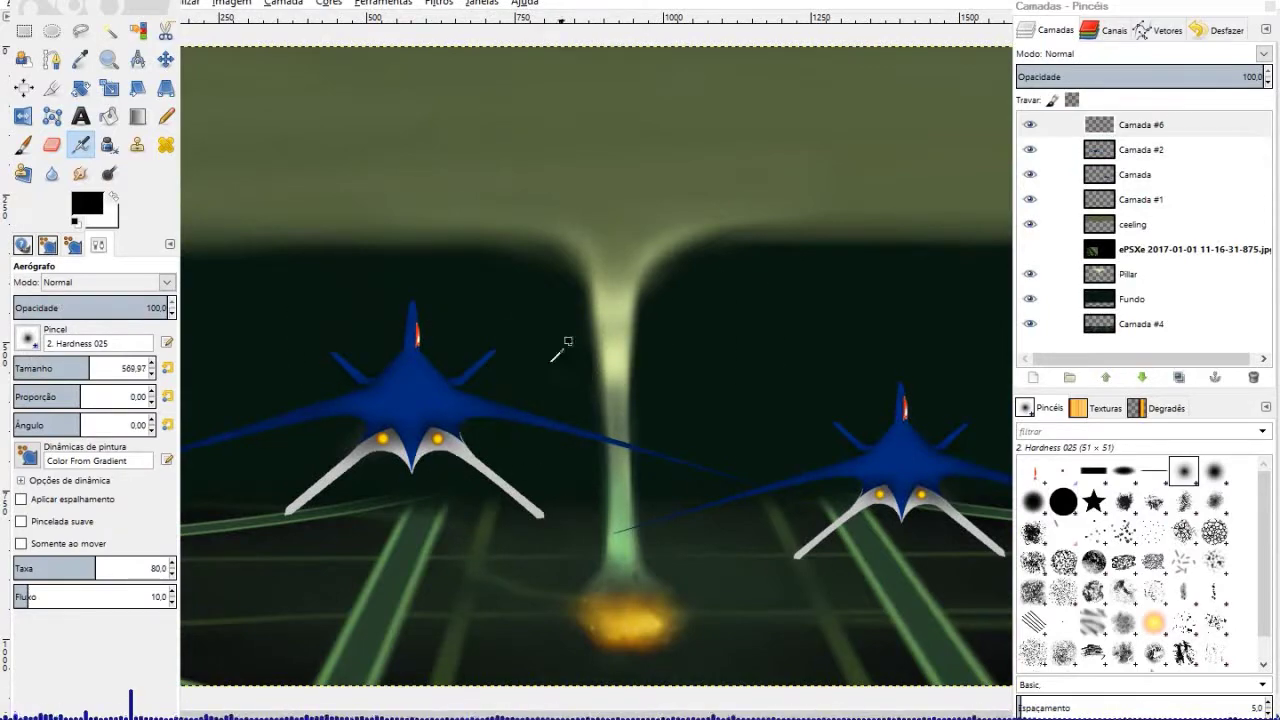
Pick the Foreground to Transparent gradient, review the undo history, and zoom in on the ships.
{"action": "left_click", "coordinate": [1160, 408]}
{"action": "left_click", "coordinate": [1106, 535]}
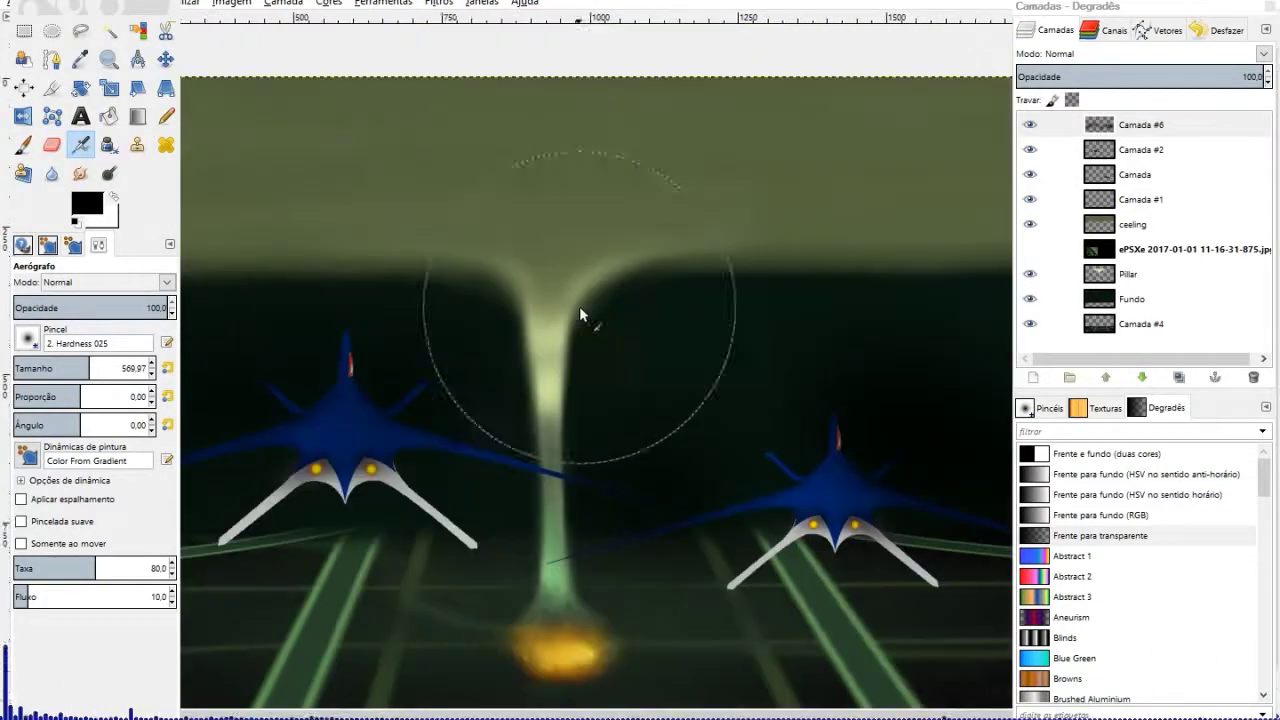
{"action": "left_click", "coordinate": [1213, 30]}
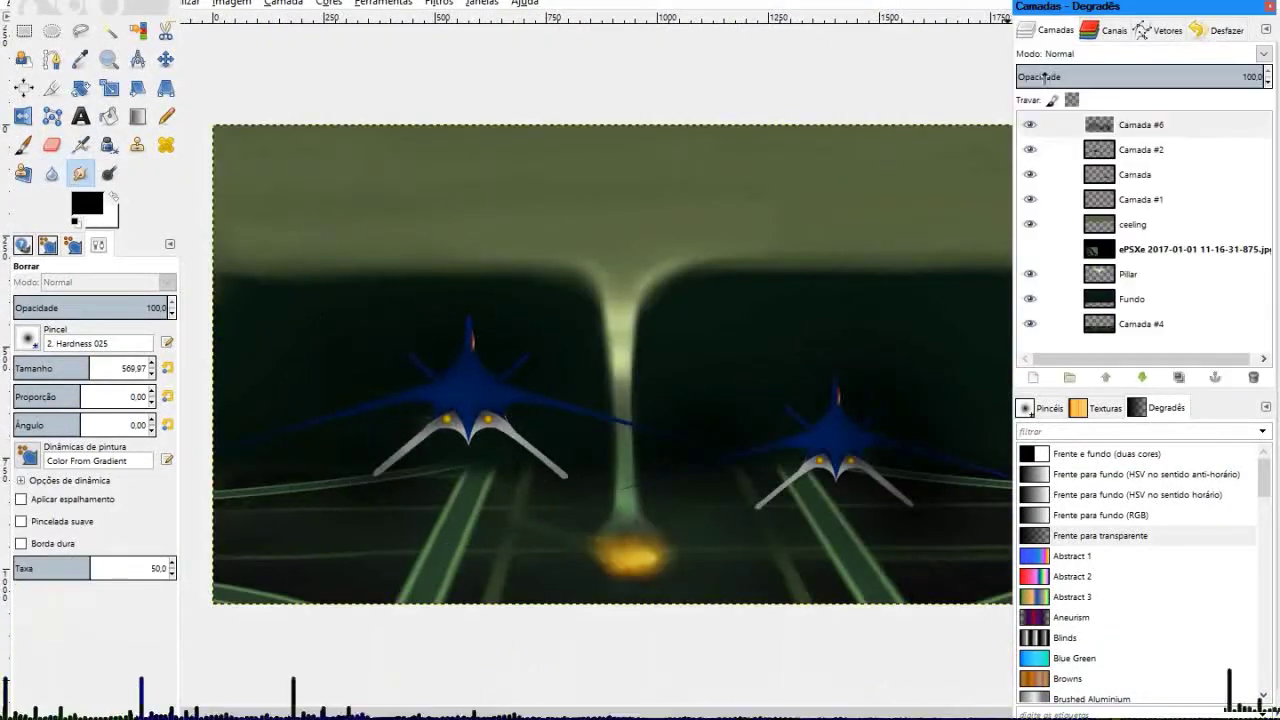
{"action": "key", "text": "plus"}
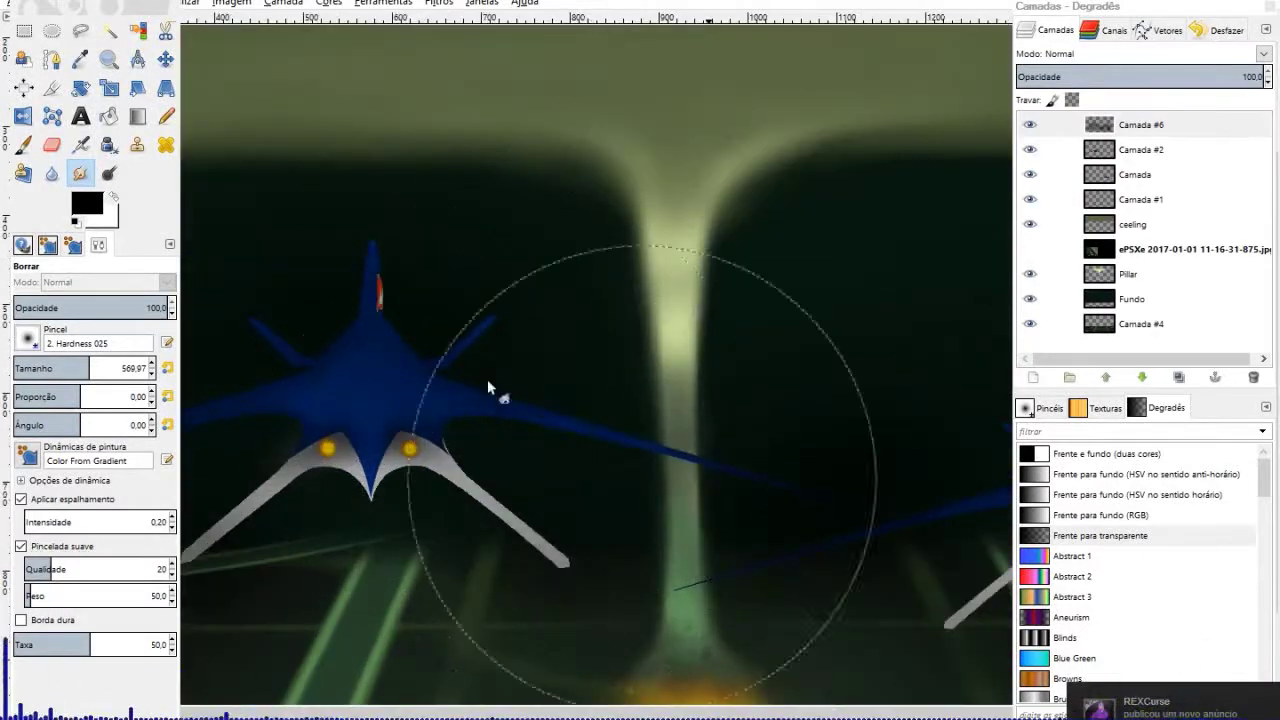
{"action": "scroll", "coordinate": [730, 365], "scroll_direction": "right", "scroll_amount": 5}
{"action": "scroll", "coordinate": [970, 343], "scroll_direction": "down", "scroll_amount": 2}
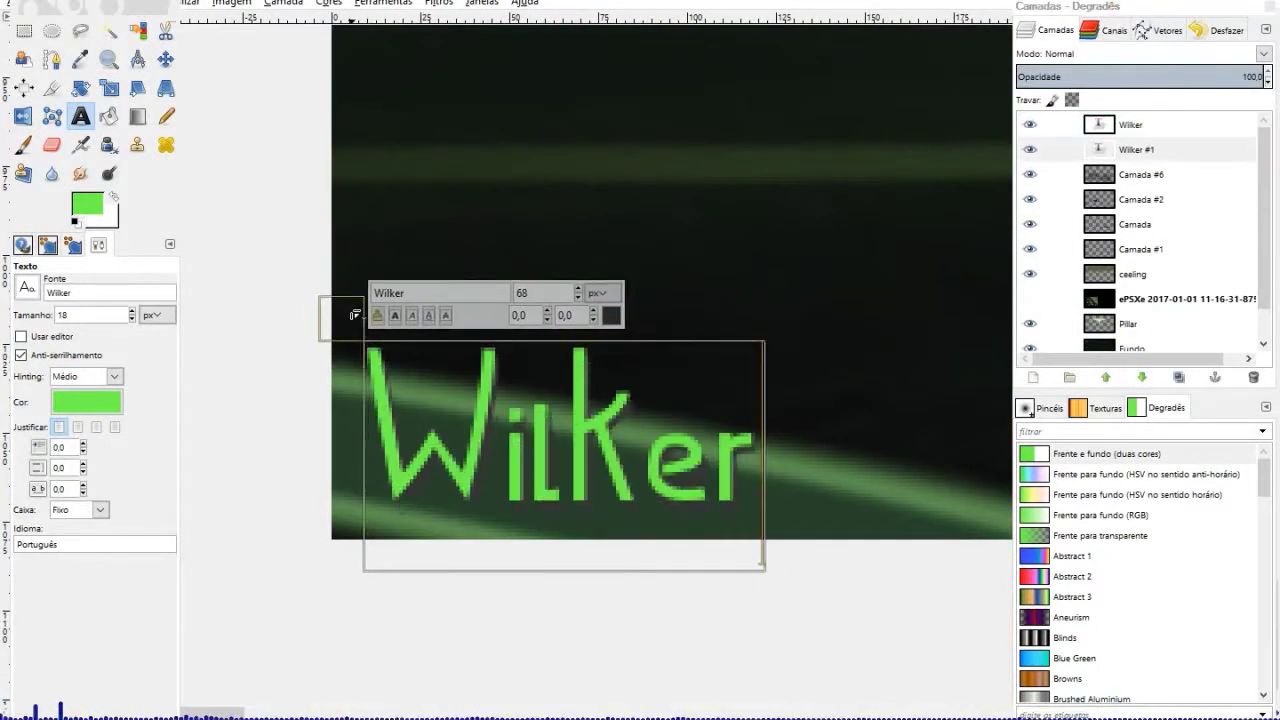
Recolour the bottom-left signature text and bring up the Export As window.
{"action": "left_click", "coordinate": [610, 315]}
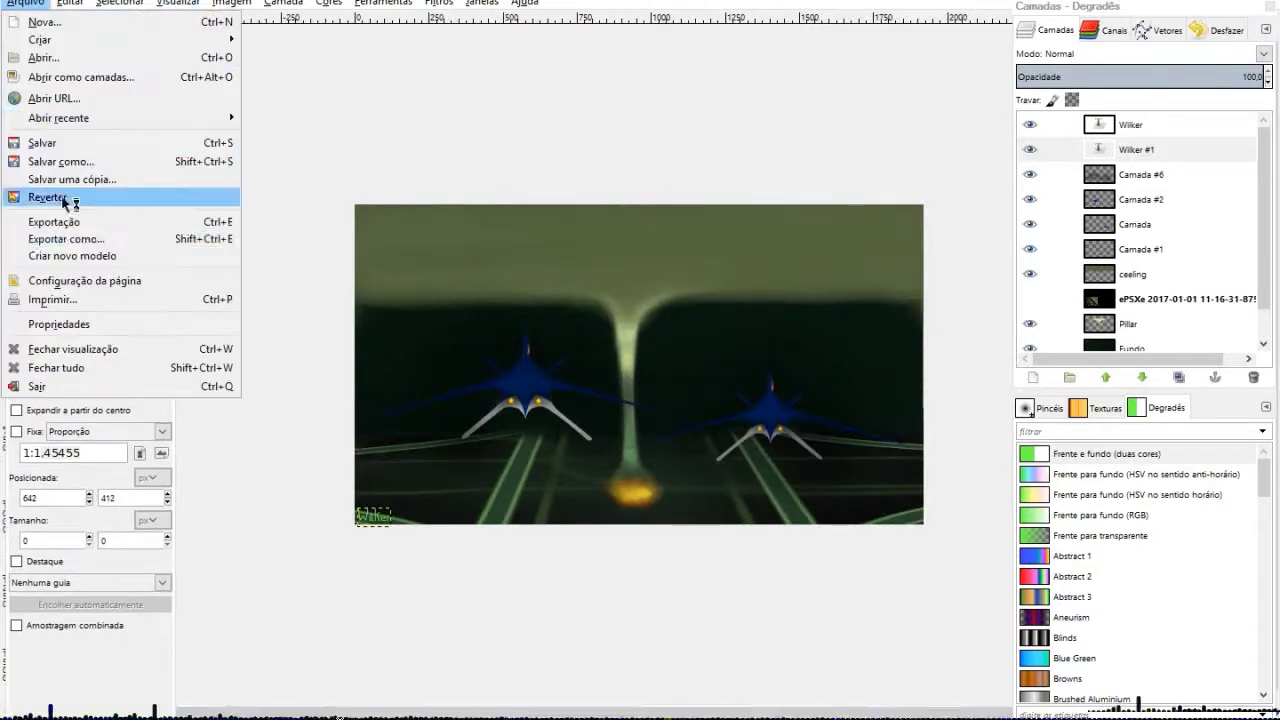
{"action": "left_click", "coordinate": [66, 239]}
Export the image as 'Nothing left..png' into the Imagens folder with default PNG options.
{"action": "left_click", "coordinate": [49, 278]}
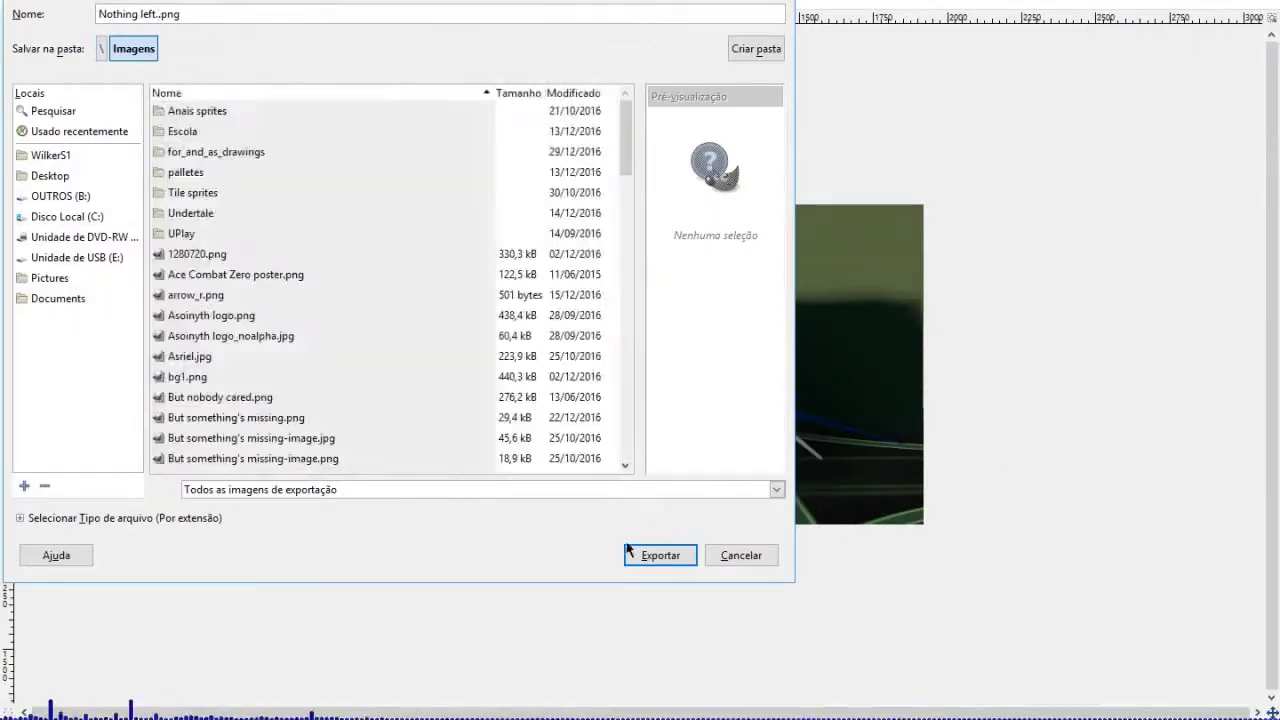
{"action": "key", "text": "Return"}
{"action": "left_click", "coordinate": [652, 520]}
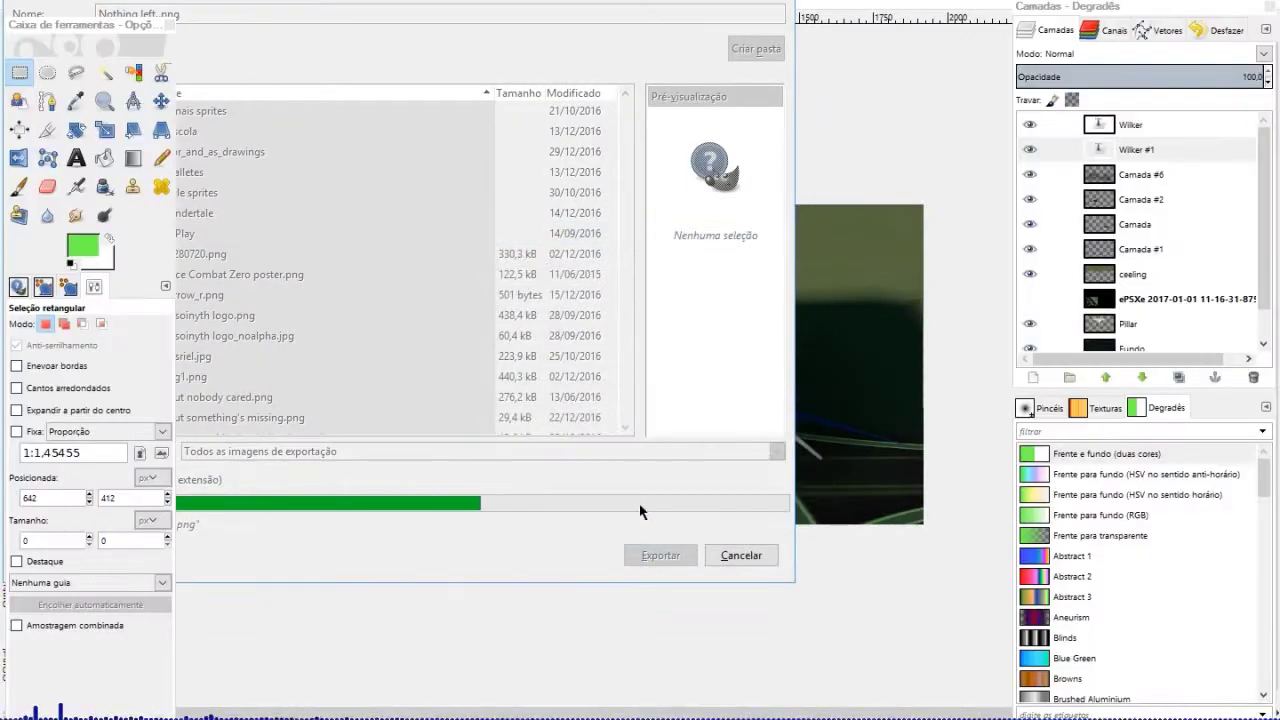